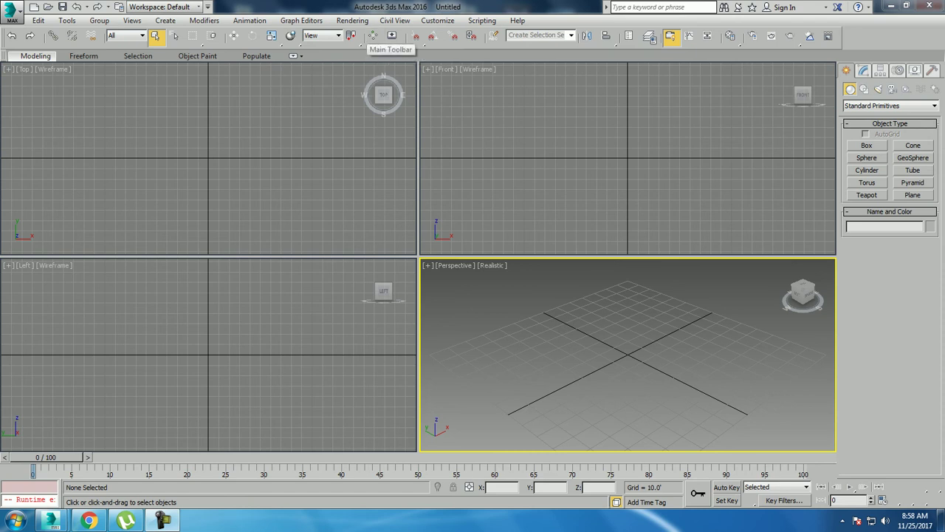
# Open the Desktop reference photo Park-Bench-SA-087-.jpg in the 3ds Max image viewer.
pyautogui.click(352, 20)
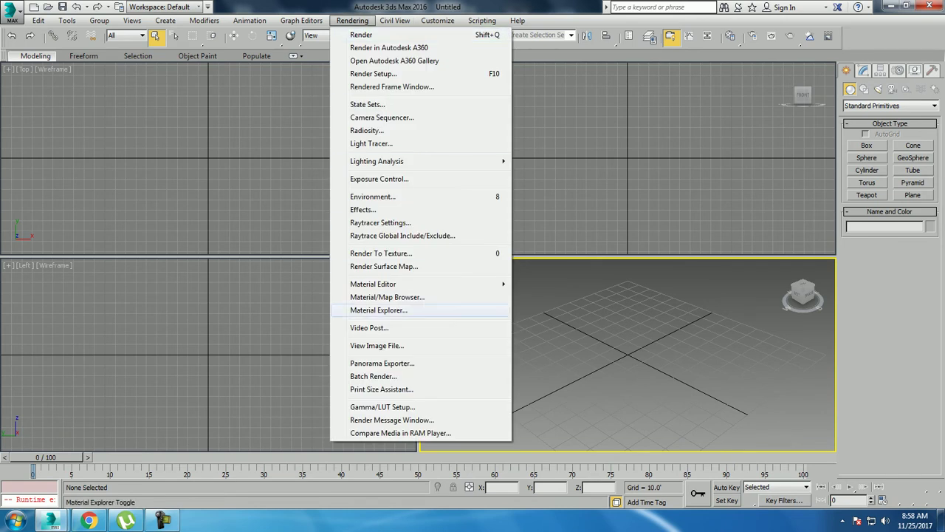
pyautogui.click(377, 345)
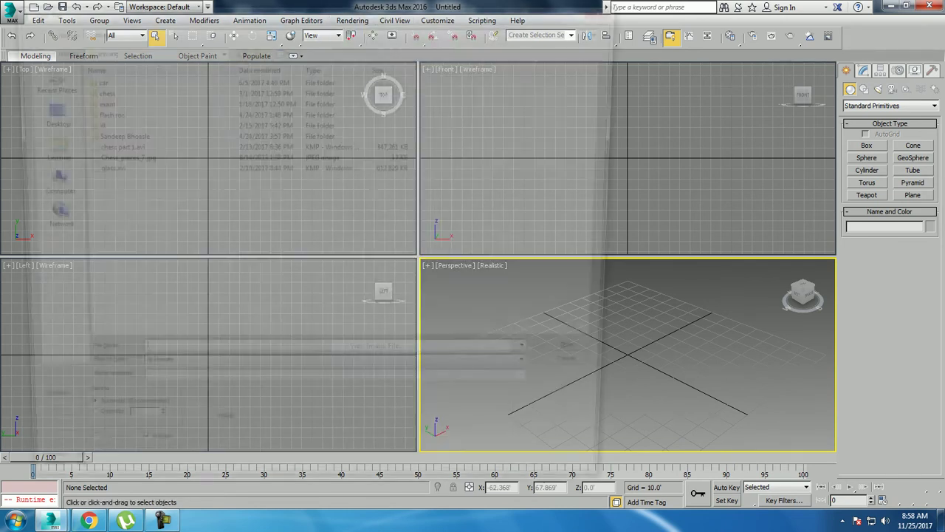
pyautogui.click(41, 112)
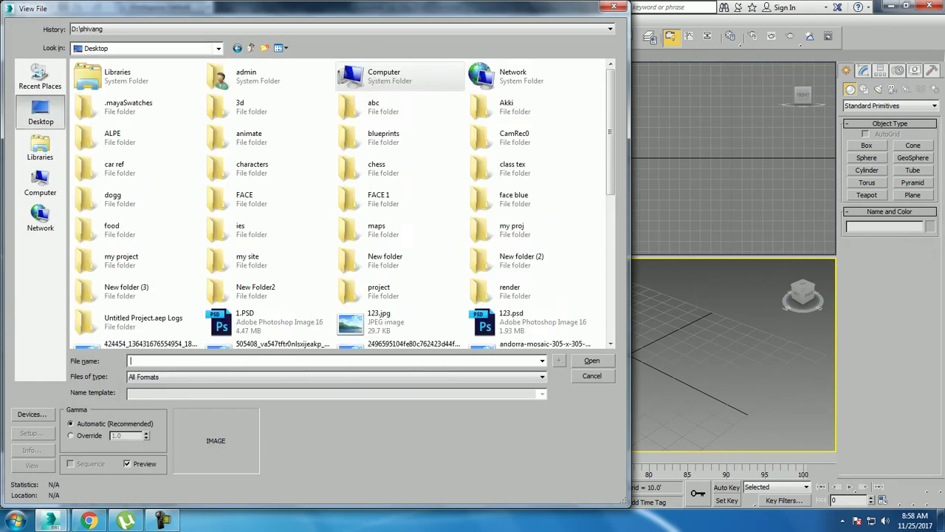
pyautogui.scroll(-3, 340, 203)
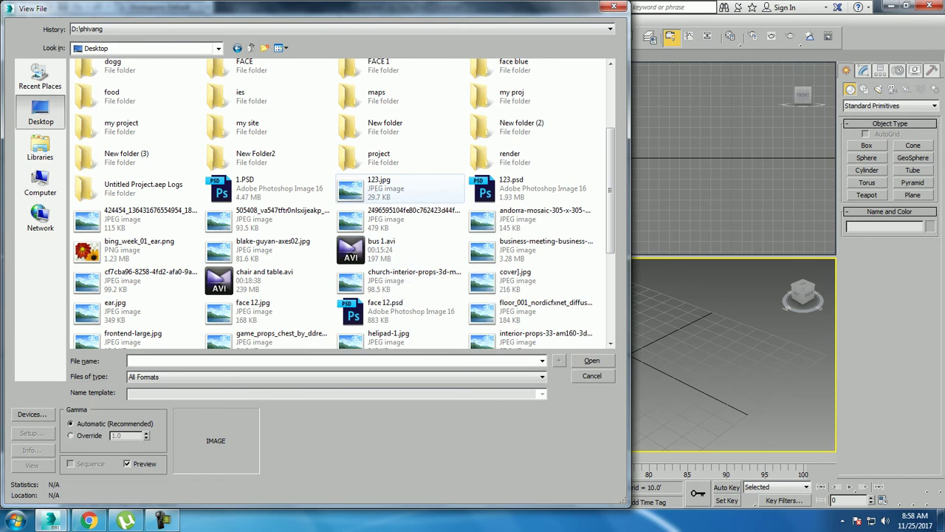
pyautogui.click(377, 189)
pyautogui.click(141, 219)
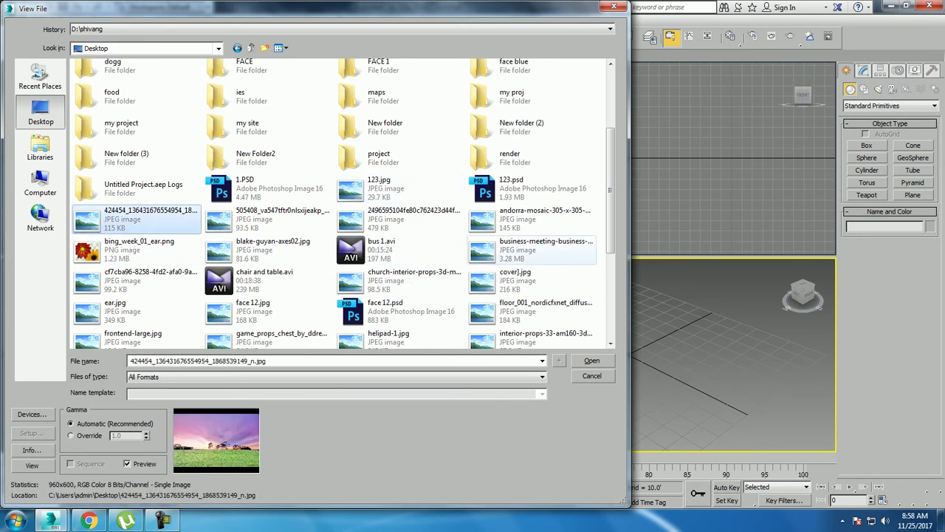
pyautogui.click(399, 219)
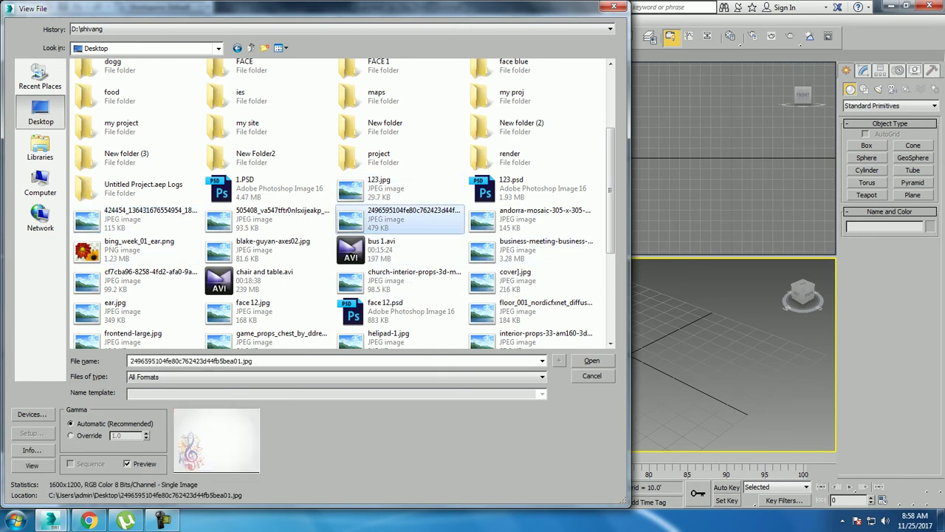
pyautogui.click(88, 520)
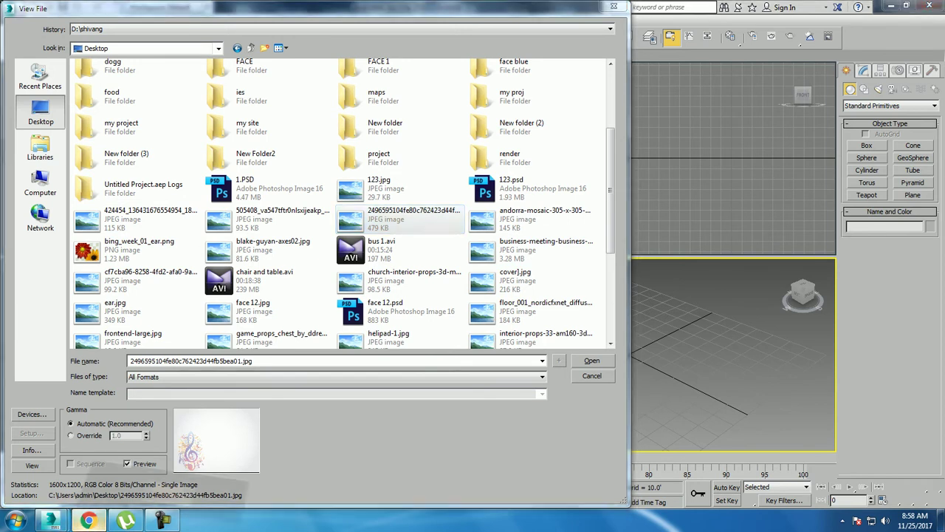
pyautogui.click(51, 521)
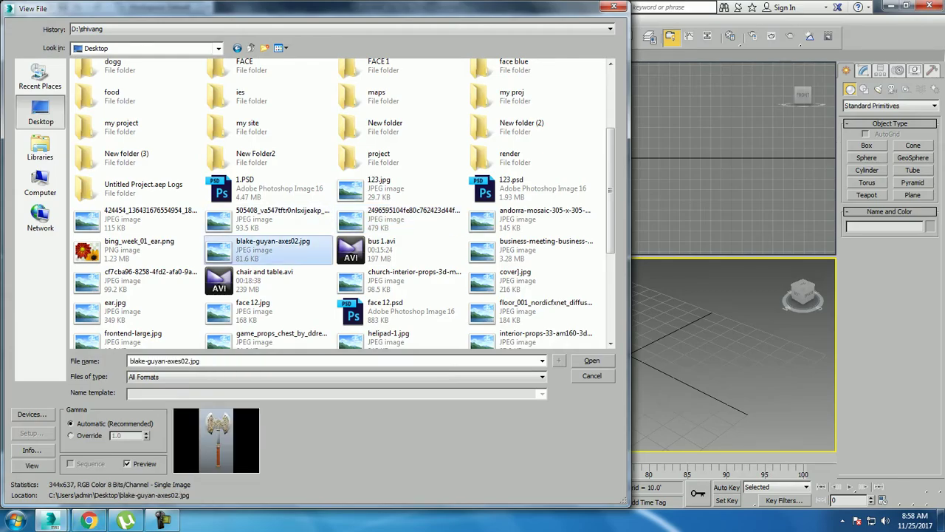
pyautogui.click(399, 210)
pyautogui.doubleClick(405, 210)
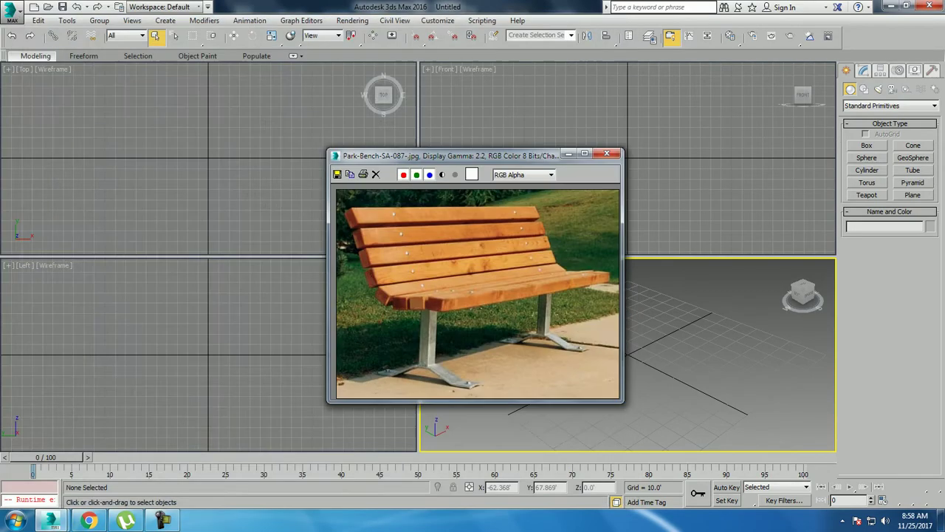
# Move the photo viewer to the upper left and make the Front viewport active.
pyautogui.moveTo(443, 155)
pyautogui.mouseDown()
pyautogui.moveTo(246, 89)
pyautogui.moveTo(207, 101)
pyautogui.mouseUp()
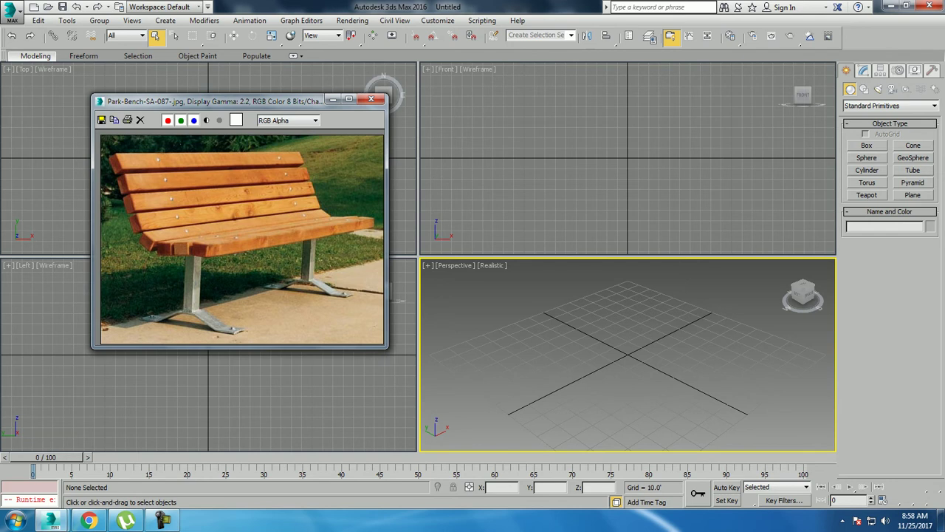
pyautogui.click(473, 177)
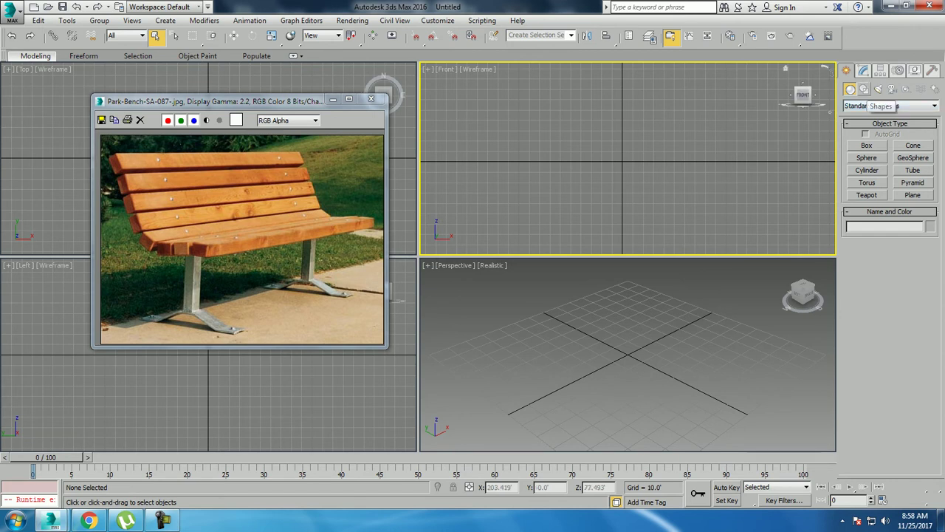
# Draw Line001 in the Front view as a slanted segment meeting a horizontal foot.
pyautogui.click(864, 88)
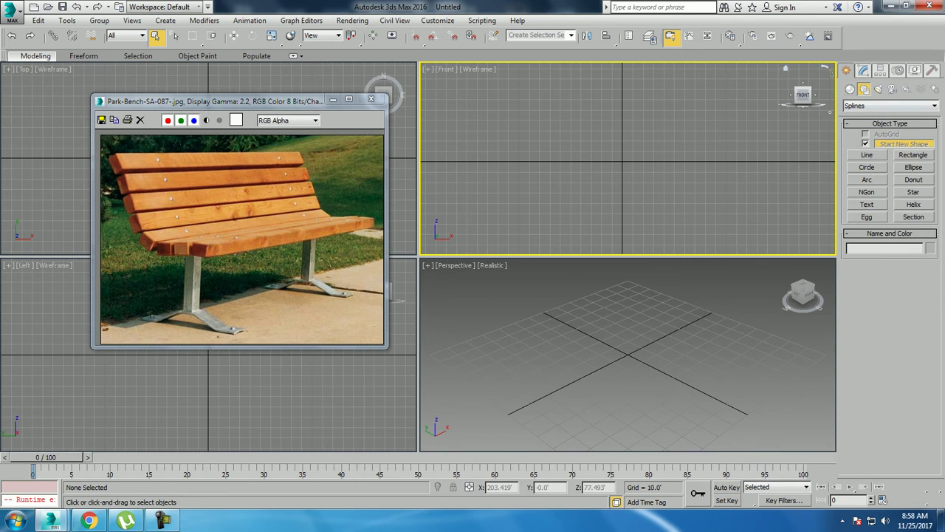
pyautogui.click(867, 155)
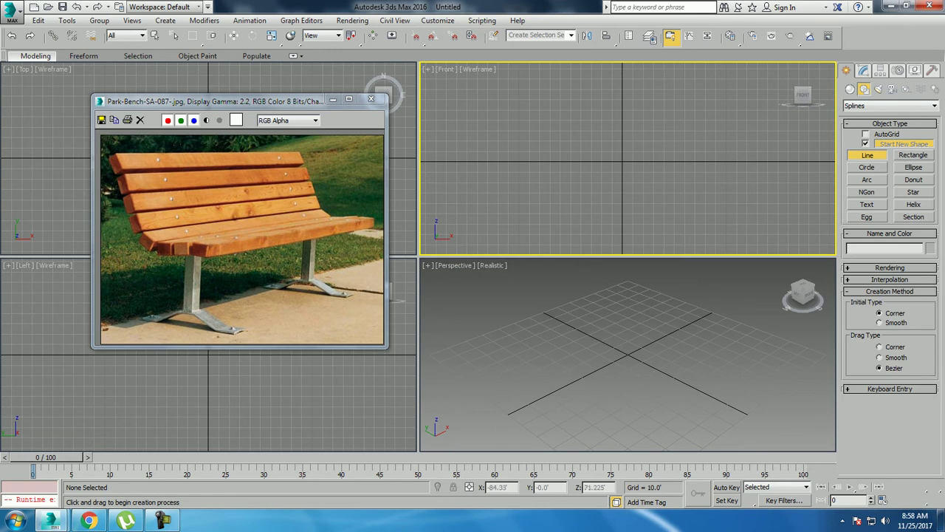
pyautogui.click(530, 80)
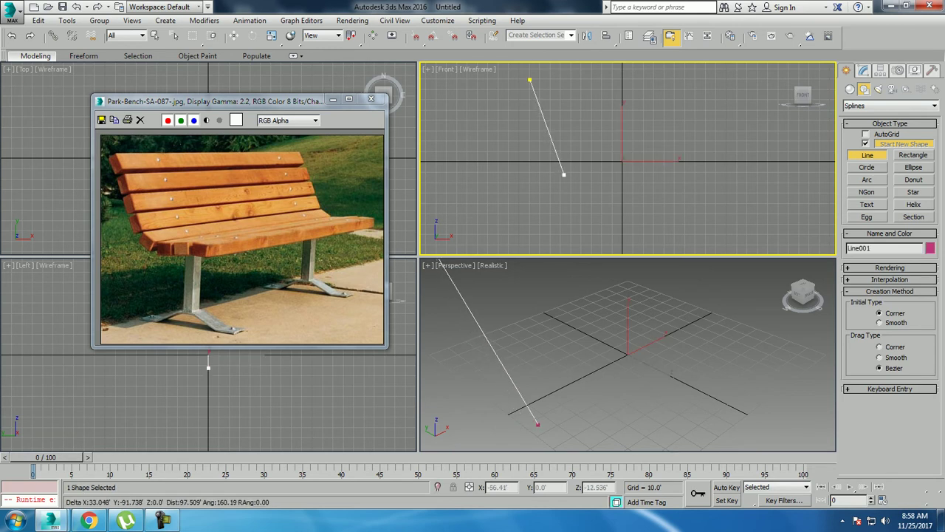
pyautogui.click(562, 180)
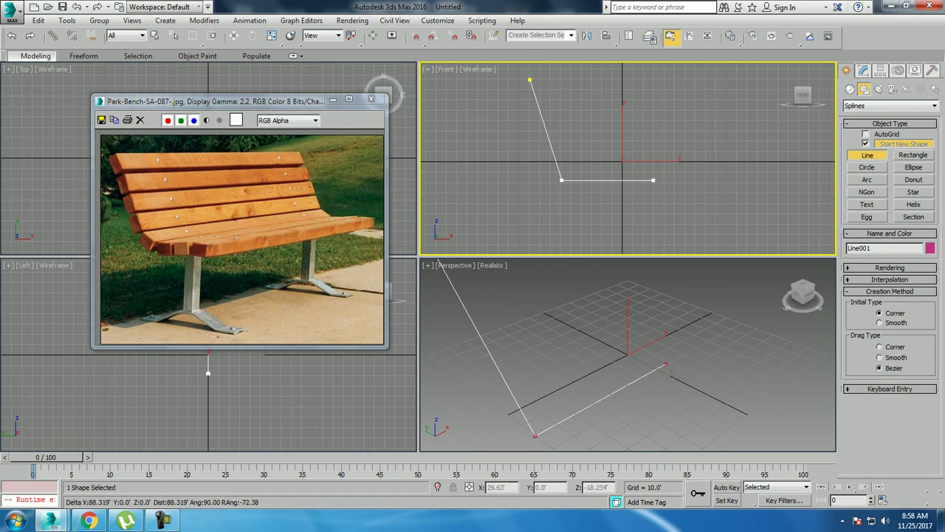
pyautogui.rightClick(653, 180)
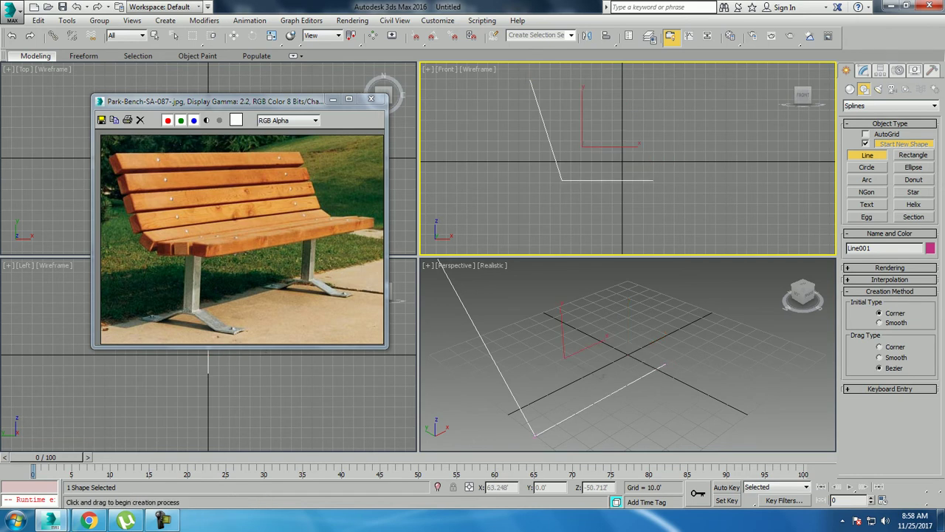
pyautogui.press('w')
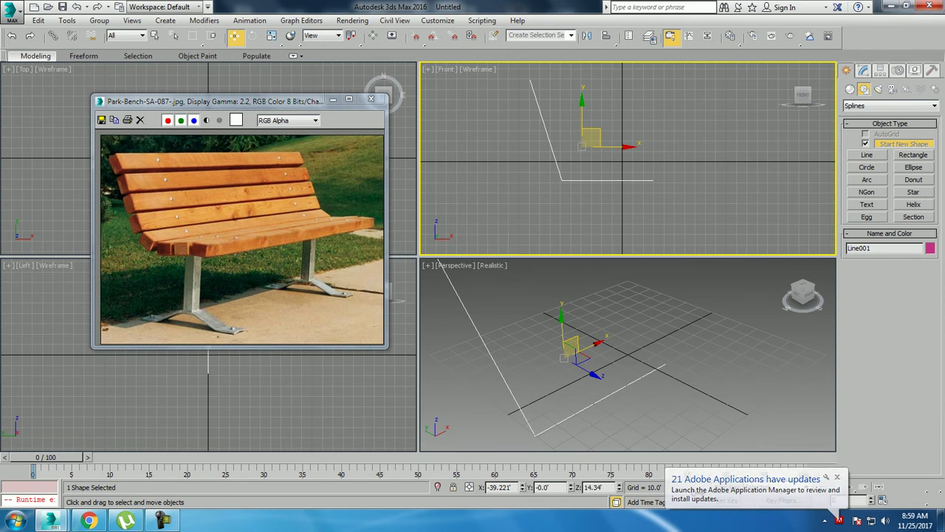
# Fillet Line001's corner vertex into a smooth curve.
pyautogui.click(850, 118)
pyautogui.press('1')
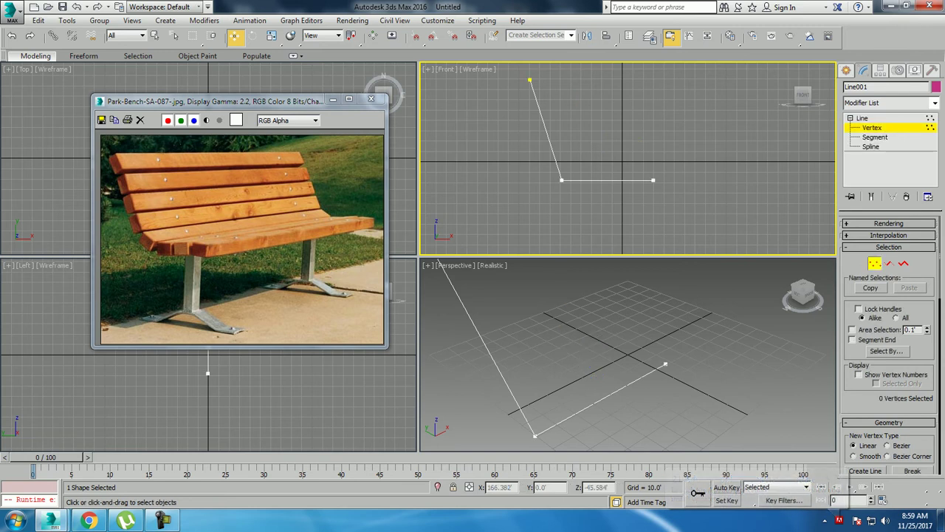
pyautogui.click(561, 179)
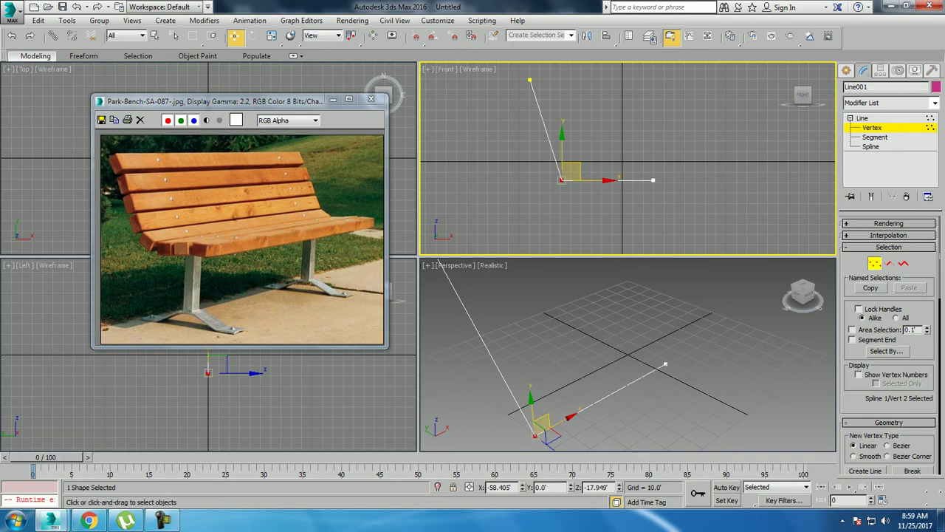
pyautogui.scroll(-2, 889, 347)
pyautogui.moveTo(889, 343); pyautogui.dragTo(904, 99)
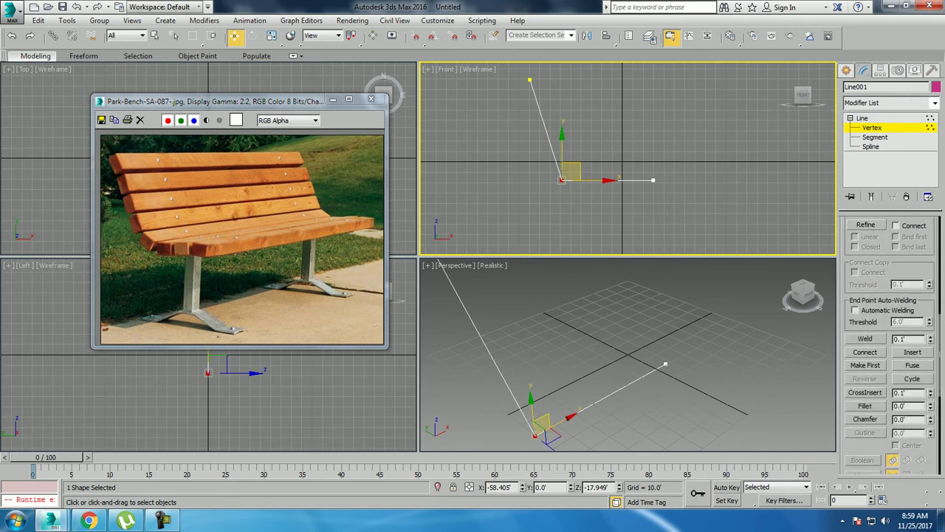
pyautogui.click(865, 406)
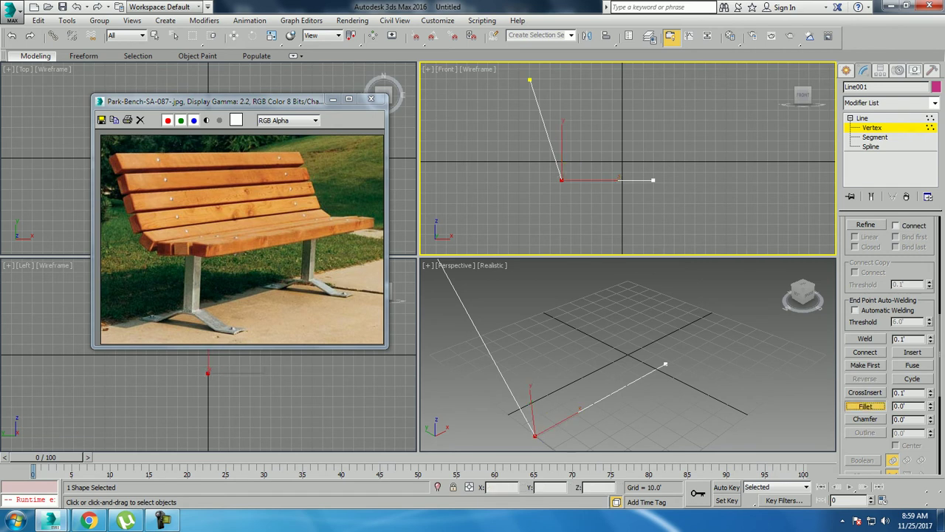
pyautogui.moveTo(562, 180); pyautogui.dragTo(557, 162)
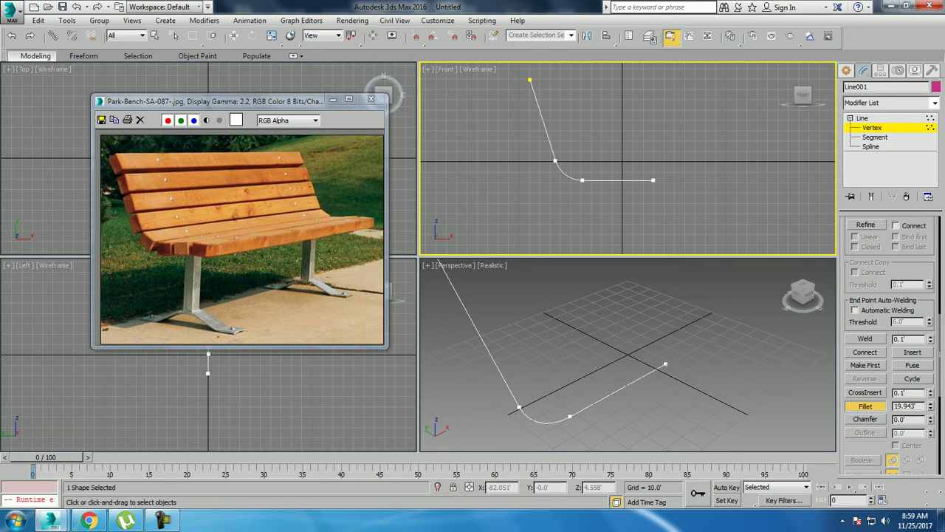
pyautogui.press('w')
pyautogui.press('1')
pyautogui.press('1')
# Extend the foot's end vertex to the right and raise the top vertex.
pyautogui.click(653, 179)
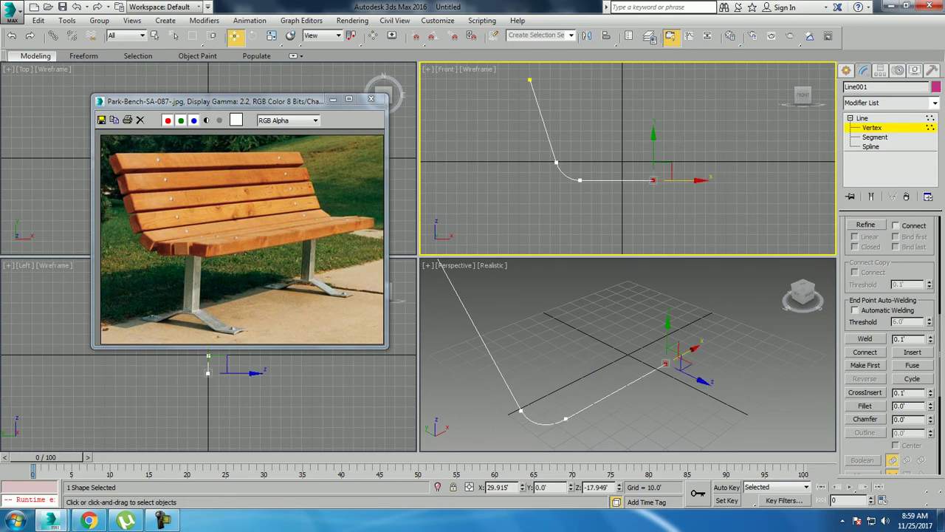
pyautogui.moveTo(652, 180); pyautogui.dragTo(668, 180)
pyautogui.keyDown('alt'); pyautogui.moveTo(667, 180); pyautogui.dragTo(620, 222, button='middle'); pyautogui.keyUp('alt')
pyautogui.moveTo(568, 145); pyautogui.dragTo(632, 168)
pyautogui.press('f')
pyautogui.moveTo(550, 109); pyautogui.dragTo(569, 139, button='middle')
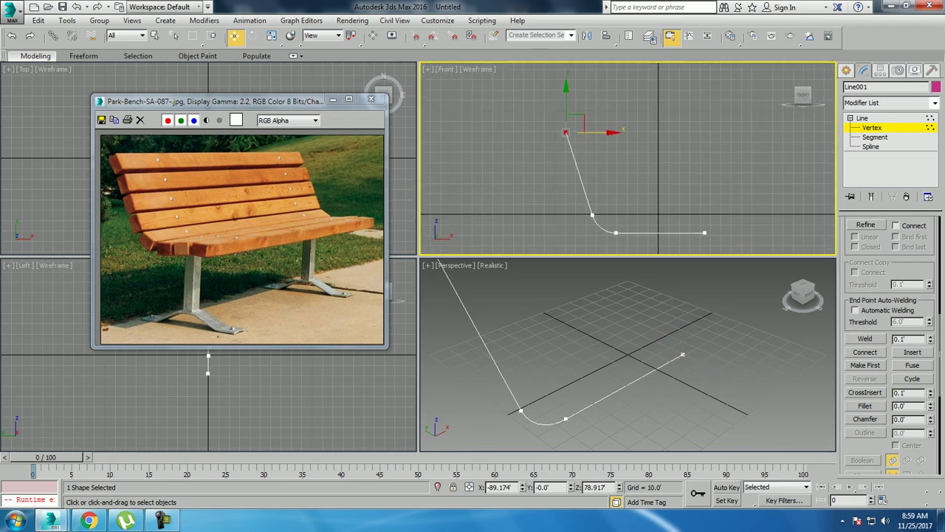
pyautogui.moveTo(568, 139)
pyautogui.mouseDown()
pyautogui.moveTo(568, 120)
pyautogui.moveTo(560, 121)
pyautogui.mouseUp()
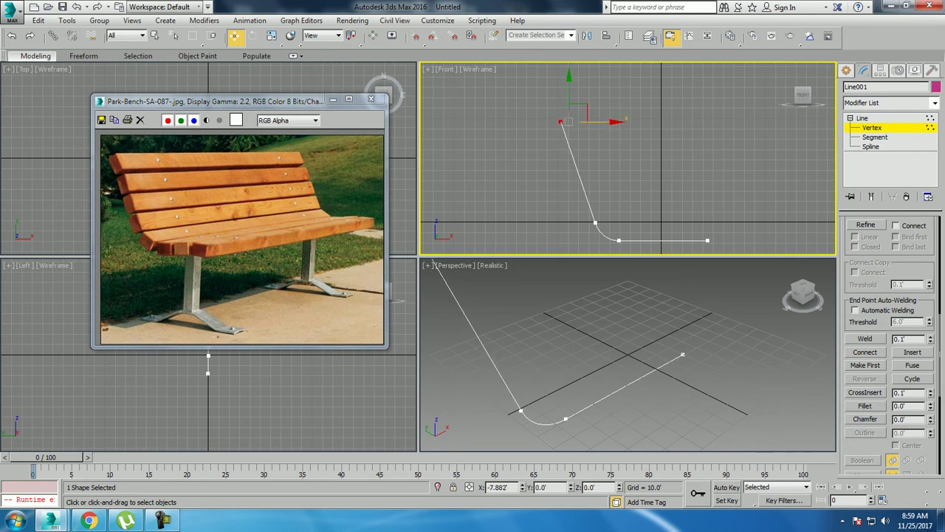
# Leave vertex editing, move Line001 up in the Perspective view, and switch to Standard Primitives.
pyautogui.middleClick(628, 354)
pyautogui.hotkey('alt', 'w')
pyautogui.moveTo(628, 354)
pyautogui.keyDown('alt'); pyautogui.mouseDown(button='middle')
pyautogui.moveTo(665, 347)
pyautogui.moveTo(653, 342)
pyautogui.mouseUp(button='middle'); pyautogui.keyUp('alt')
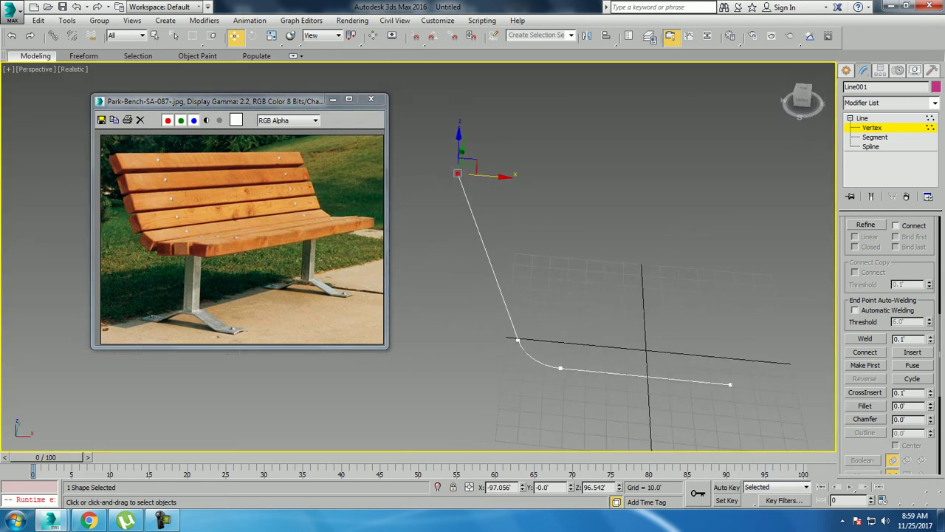
pyautogui.press('1')
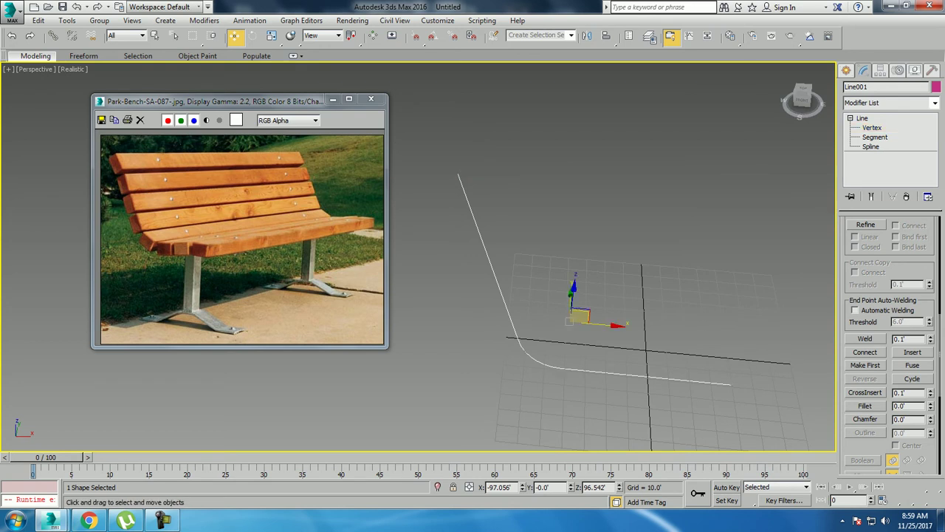
pyautogui.keyDown('alt'); pyautogui.moveTo(628, 354); pyautogui.dragTo(650, 347, button='middle'); pyautogui.keyUp('alt')
pyautogui.moveTo(582, 323); pyautogui.dragTo(587, 276)
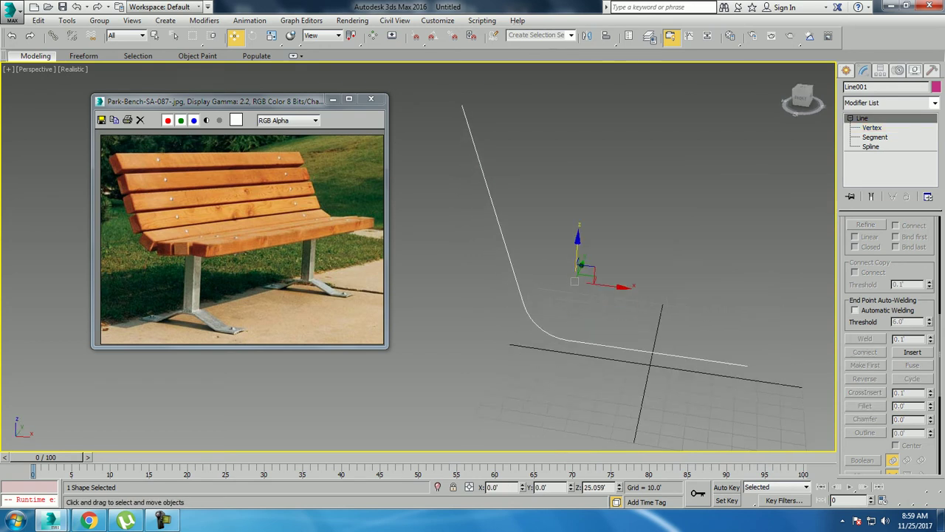
pyautogui.click(846, 70)
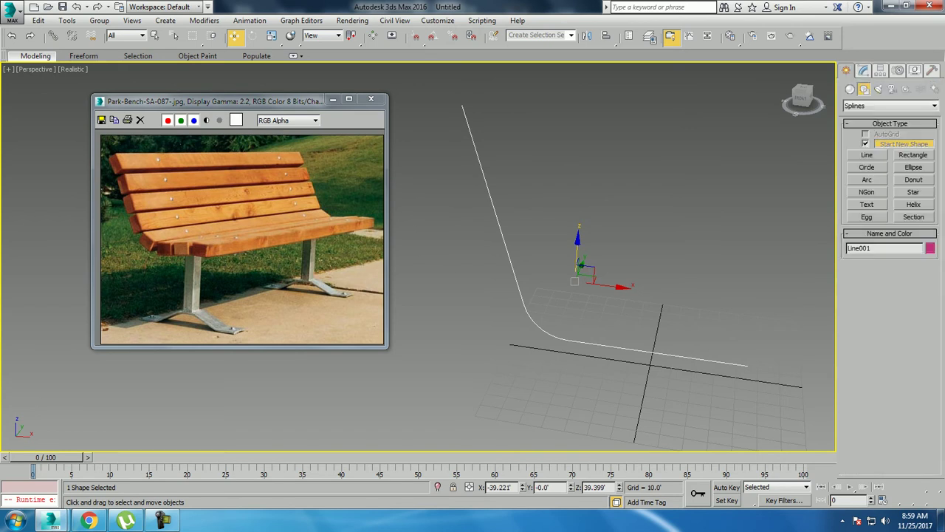
pyautogui.click(850, 89)
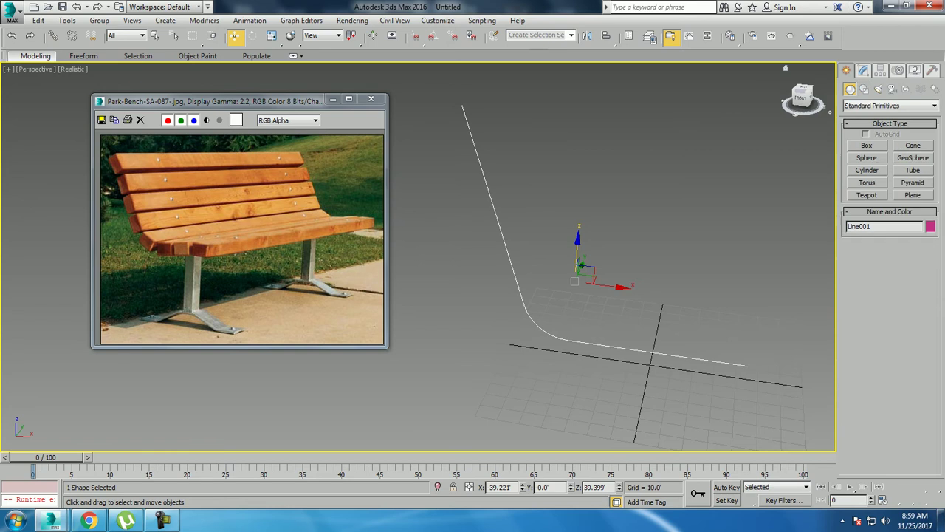
# Draw a long, thin plank box, Box001, beside the curved leg line.
pyautogui.click(867, 146)
pyautogui.keyDown('alt'); pyautogui.moveTo(591, 295); pyautogui.dragTo(561, 295, button='middle'); pyautogui.keyUp('alt')
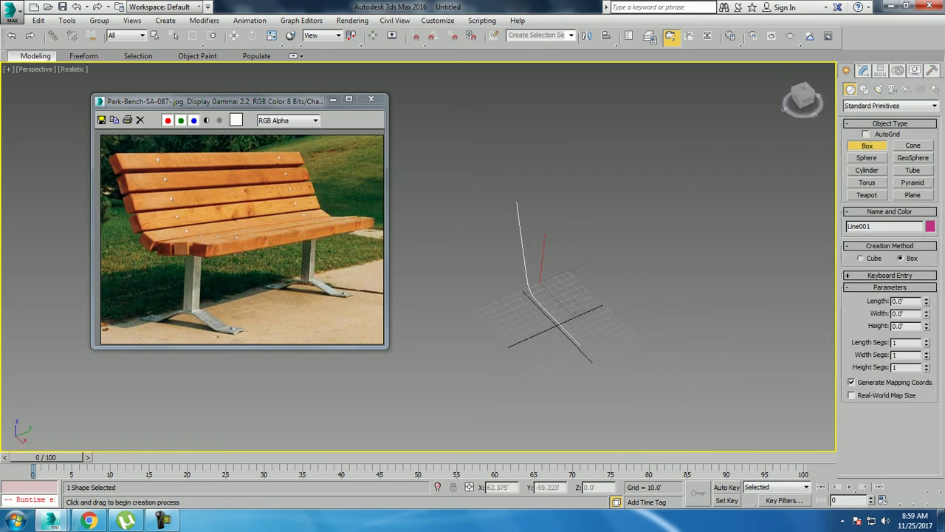
pyautogui.moveTo(559, 372); pyautogui.dragTo(775, 267)
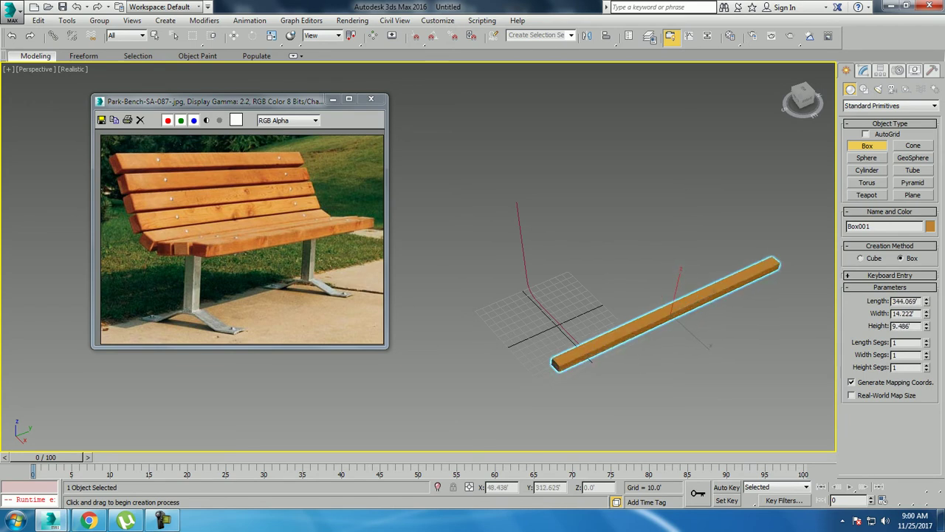
pyautogui.press('w')
pyautogui.moveTo(562, 310)
pyautogui.keyDown('alt'); pyautogui.mouseDown(button='middle')
pyautogui.moveTo(635, 281)
pyautogui.moveTo(662, 310)
pyautogui.mouseUp(button='middle'); pyautogui.keyUp('alt')
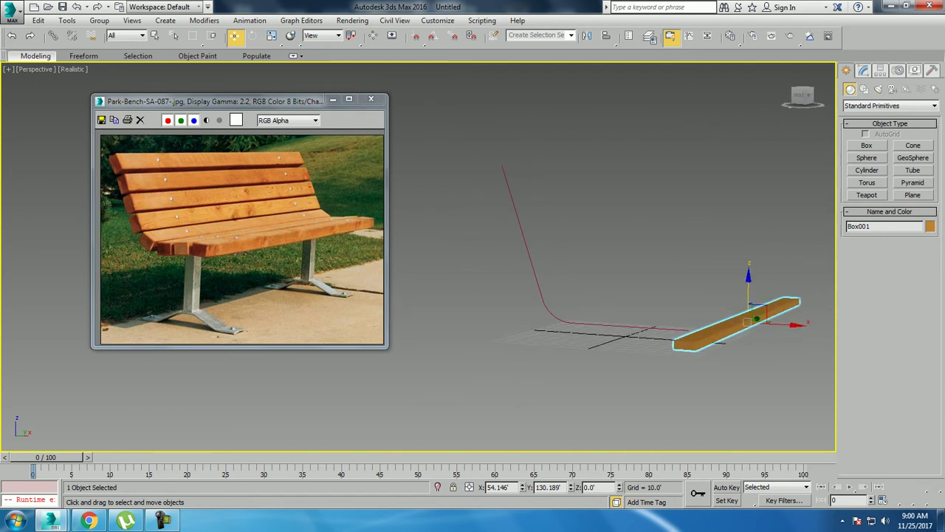
pyautogui.keyDown('alt'); pyautogui.moveTo(661, 310); pyautogui.dragTo(613, 336, button='middle'); pyautogui.keyUp('alt')
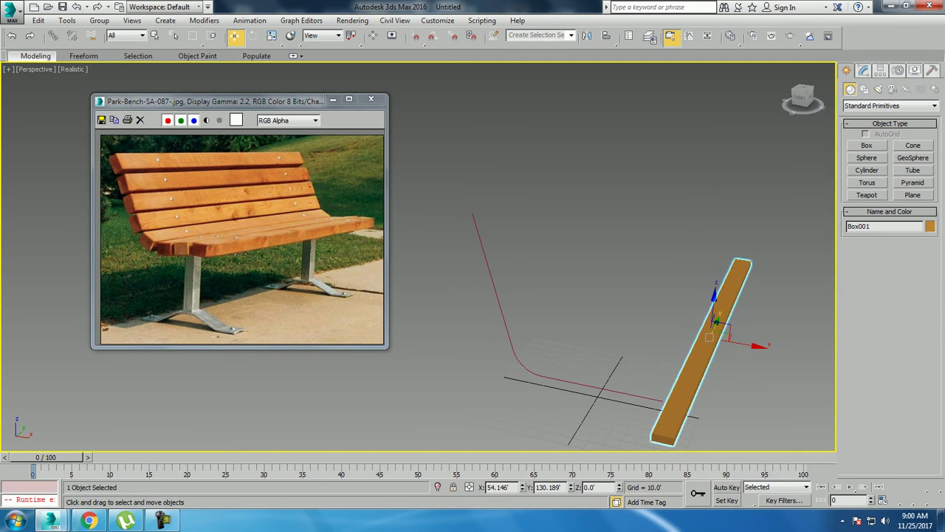
pyautogui.click(66, 20)
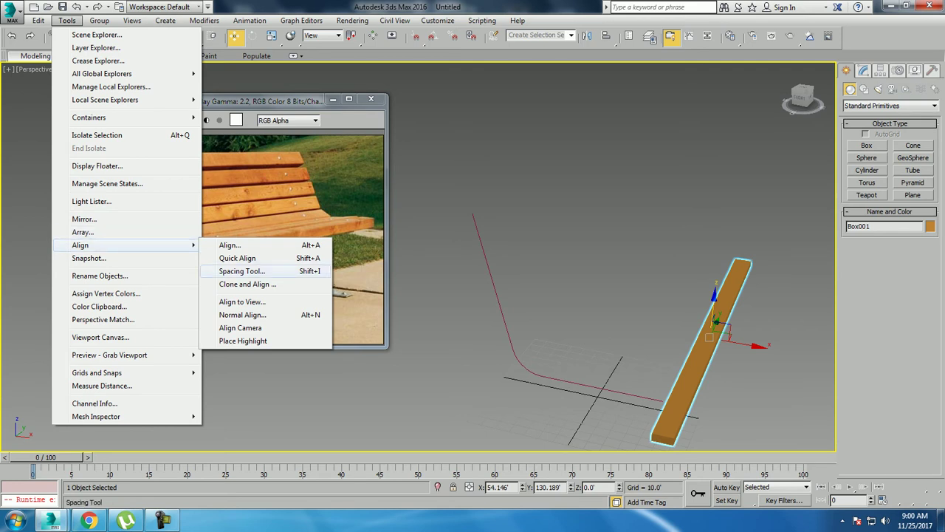
# Use the Spacing Tool to place 12 Box001 instances along Line001 with Follow on.
pyautogui.click(241, 271)
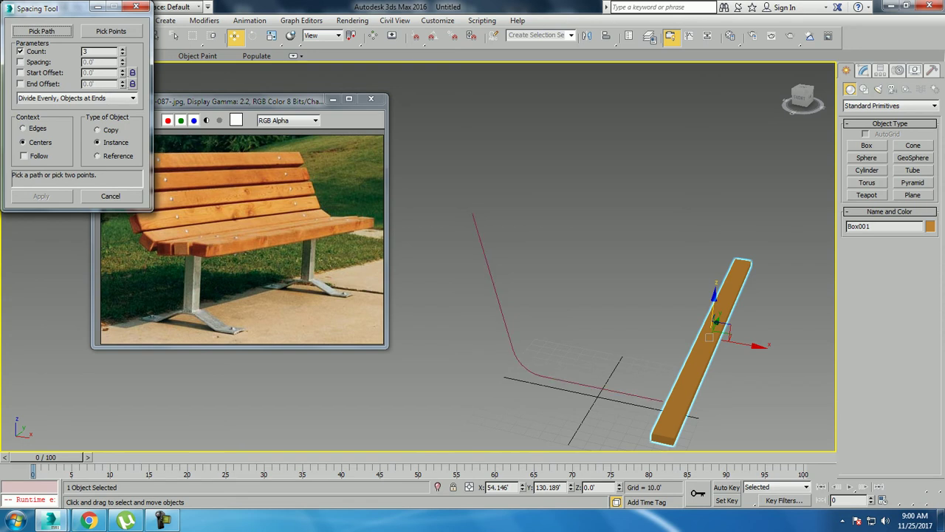
pyautogui.click(42, 31)
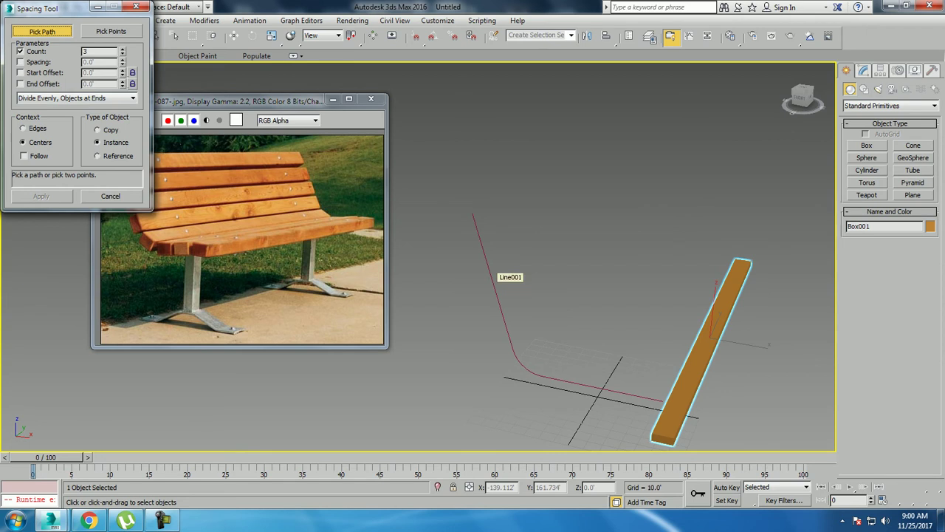
pyautogui.click(493, 269)
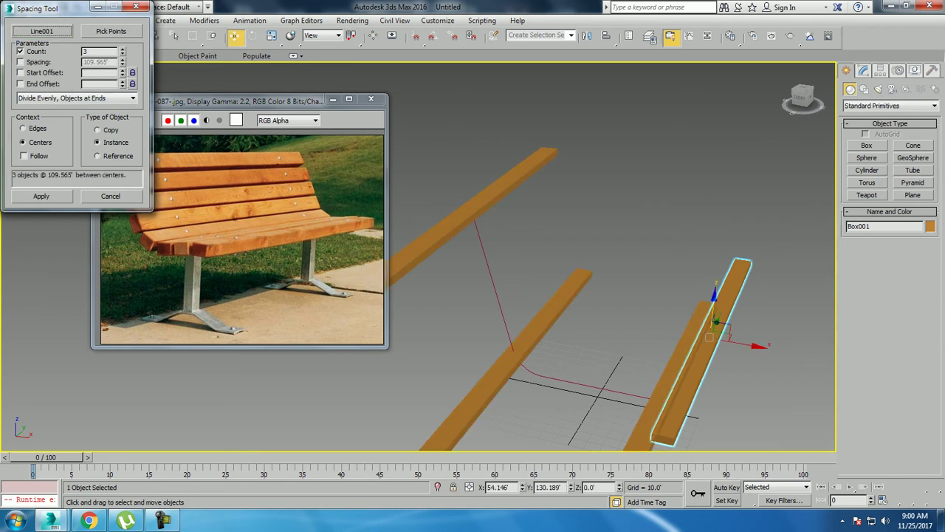
pyautogui.moveTo(122, 51); pyautogui.dragTo(122, 33)
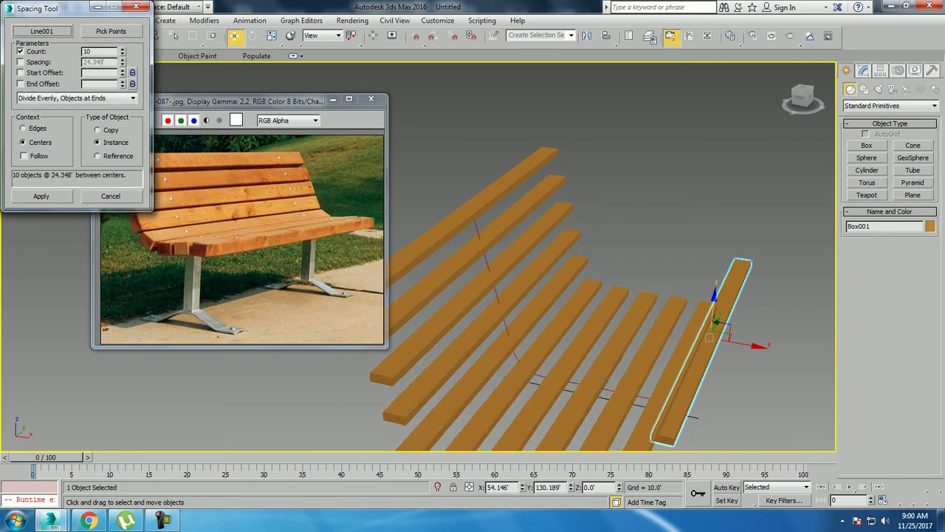
pyautogui.click(23, 156)
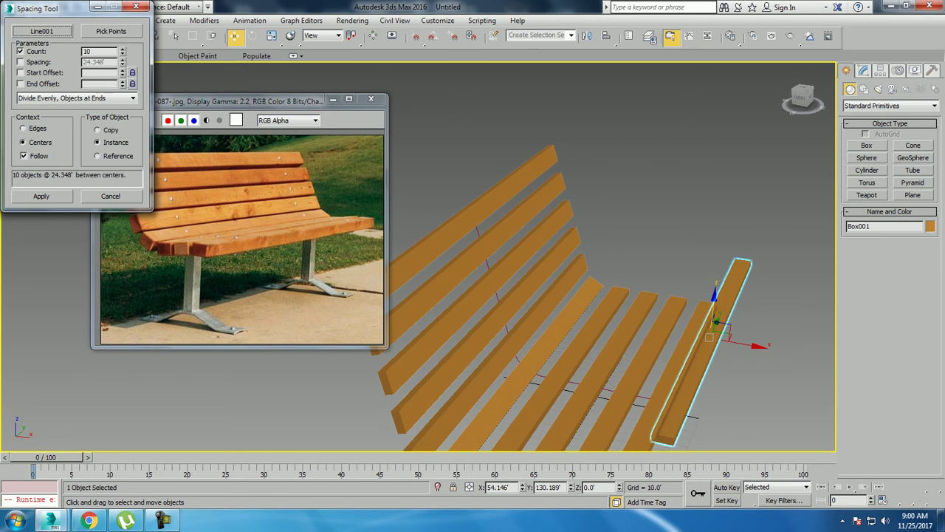
pyautogui.keyDown('alt'); pyautogui.moveTo(561, 295); pyautogui.dragTo(618, 286, button='middle'); pyautogui.keyUp('alt')
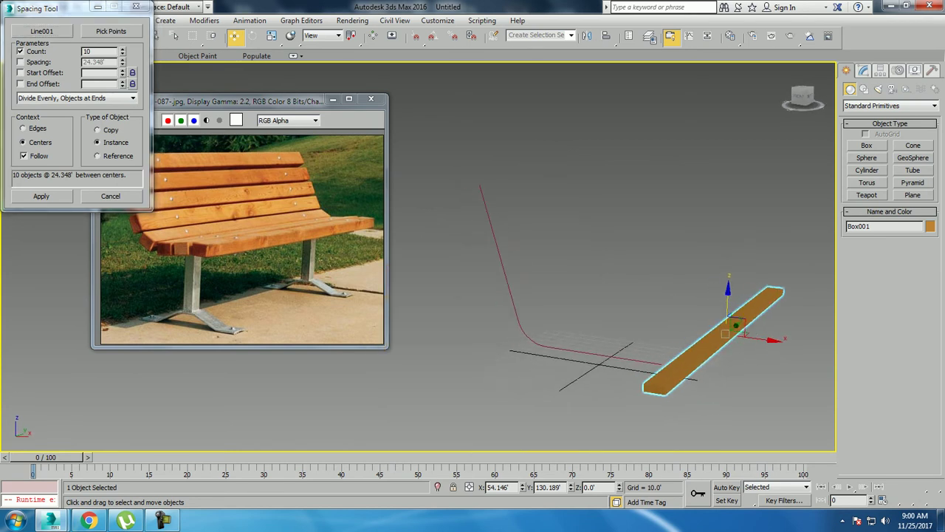
pyautogui.write('9')
pyautogui.press('Return')
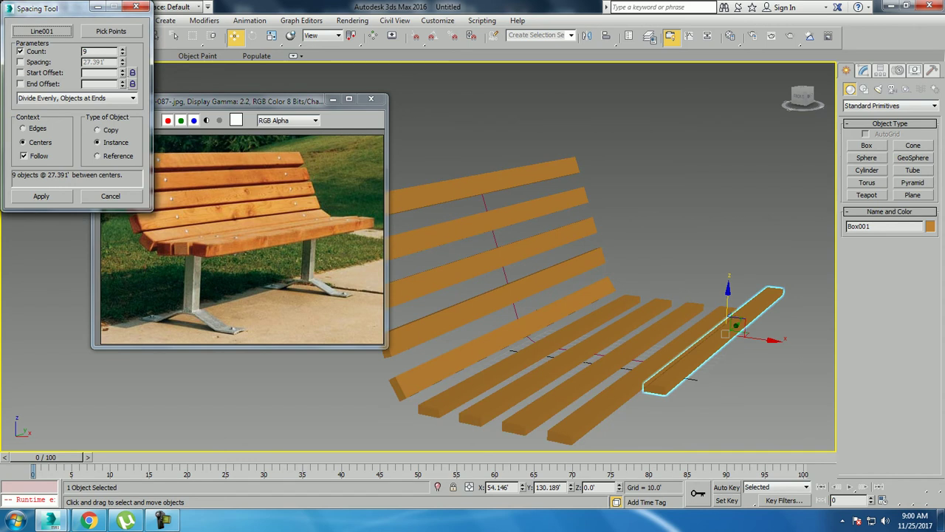
pyautogui.write('11')
pyautogui.press('Return')
pyautogui.click(122, 48)
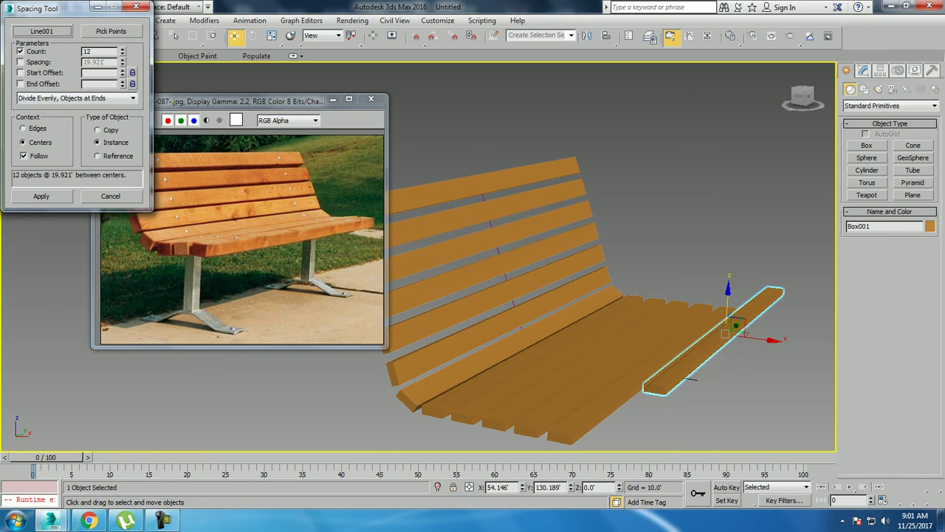
pyautogui.click(41, 196)
# Close the Spacing Tool and delete the leftover original board.
pyautogui.click(110, 195)
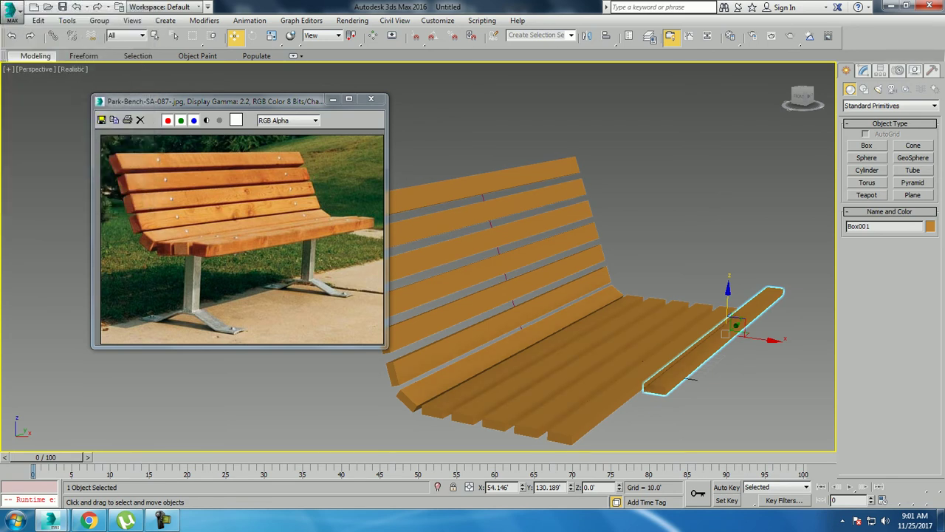
pyautogui.moveTo(690, 378)
pyautogui.keyDown('alt'); pyautogui.mouseDown(button='middle')
pyautogui.moveTo(720, 262)
pyautogui.moveTo(716, 296)
pyautogui.mouseUp(button='middle'); pyautogui.keyUp('alt')
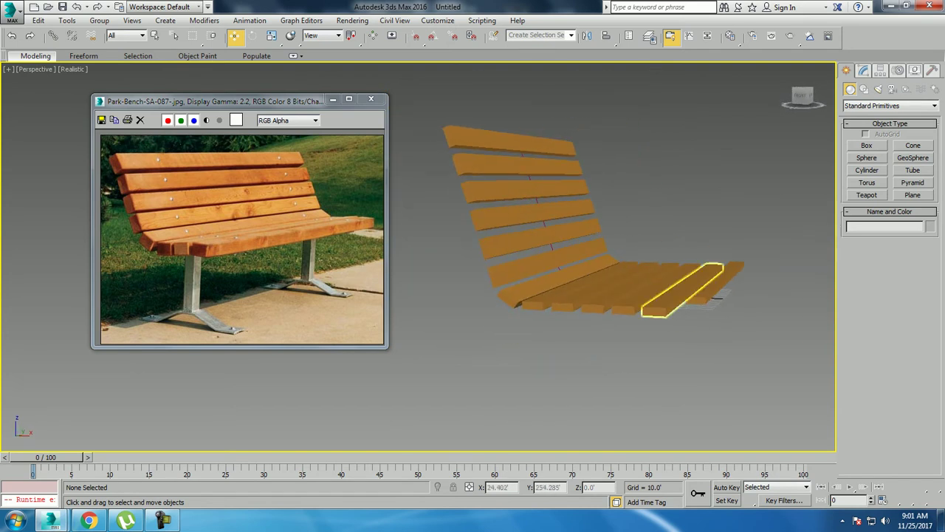
pyautogui.click(718, 288)
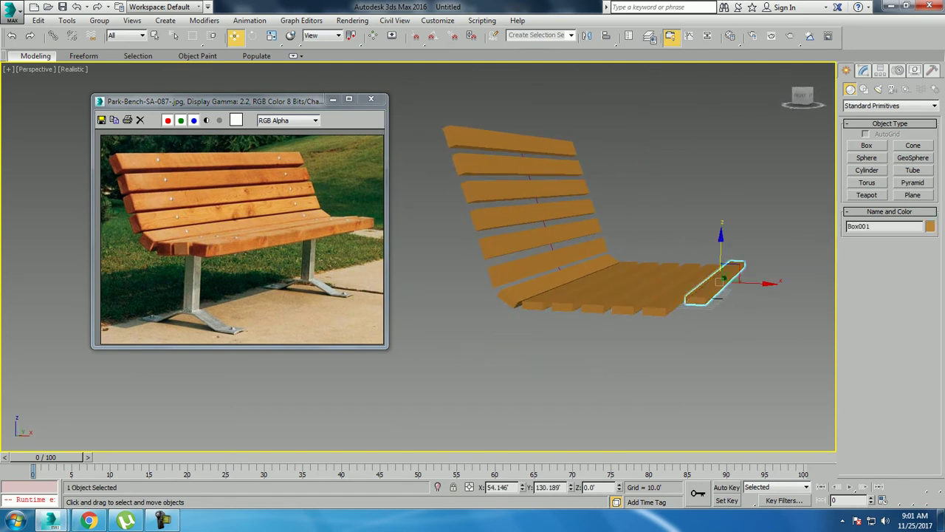
pyautogui.press('Delete')
# Frame all twelve slats, deselect them, and select Line001.
pyautogui.moveTo(712, 298)
pyautogui.keyDown('alt'); pyautogui.mouseDown(button='middle')
pyautogui.moveTo(591, 337)
pyautogui.moveTo(626, 350)
pyautogui.mouseUp(button='middle'); pyautogui.keyUp('alt')
pyautogui.hotkey('ctrl', 'a')
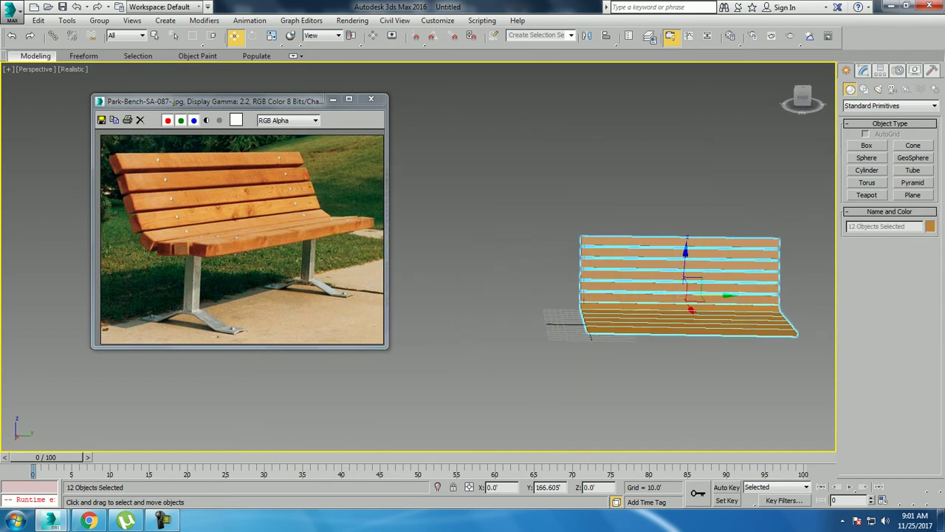
pyautogui.press('z')
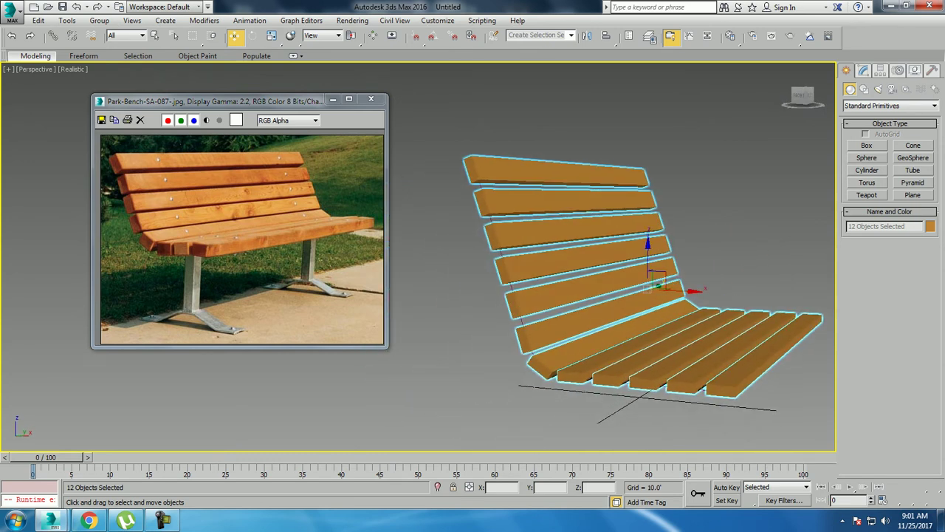
pyautogui.keyDown('alt'); pyautogui.moveTo(656, 281); pyautogui.dragTo(621, 284, button='middle'); pyautogui.keyUp('alt')
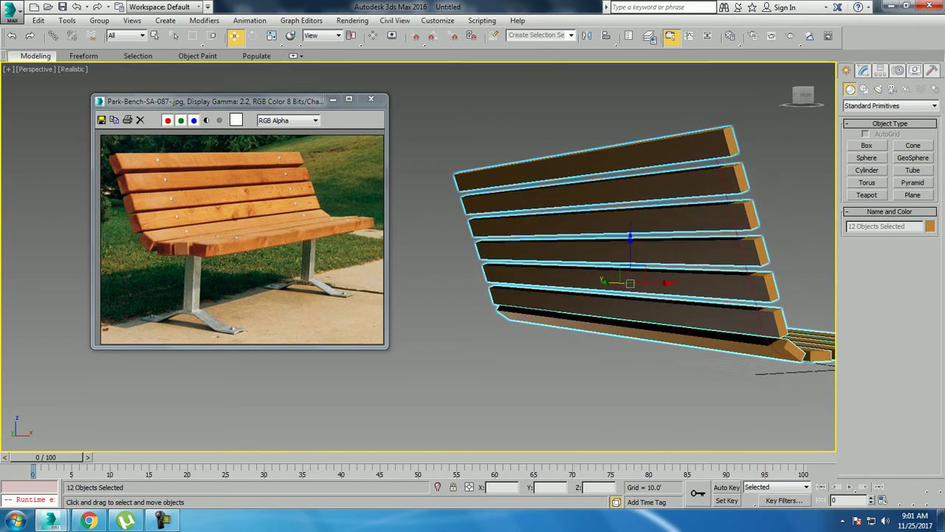
pyautogui.hotkey('ctrl', 'd')
pyautogui.click(738, 237)
pyautogui.moveTo(739, 236)
pyautogui.keyDown('alt'); pyautogui.mouseDown(button='middle')
pyautogui.moveTo(665, 243)
pyautogui.moveTo(635, 265)
pyautogui.mouseUp(button='middle'); pyautogui.keyUp('alt')
pyautogui.hotkey('alt', 'w')
# In the wireframe Front view, edit Line001's vertices and shift the top vertex slightly left.
pyautogui.press('f')
pyautogui.hotkey('alt', 'w')
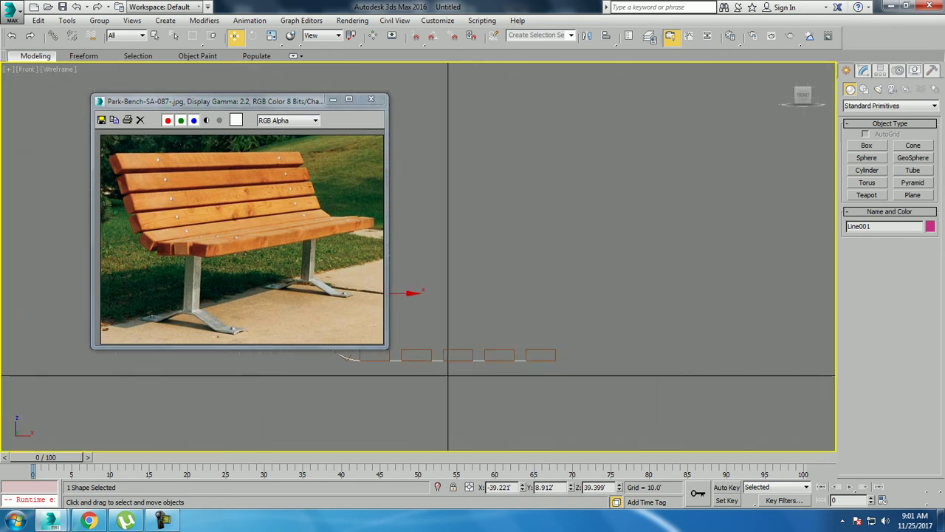
pyautogui.press('1')
pyautogui.moveTo(590, 222); pyautogui.dragTo(561, 212, button='middle')
pyautogui.moveTo(461, 388); pyautogui.dragTo(460, 392)
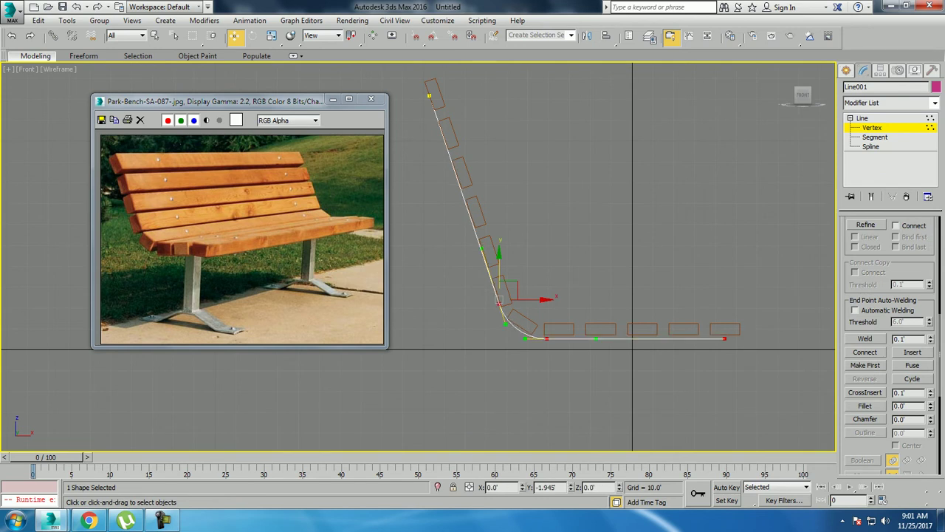
pyautogui.click(438, 104)
pyautogui.moveTo(591, 222); pyautogui.dragTo(597, 232, button='middle')
pyautogui.moveTo(476, 114); pyautogui.dragTo(469, 115)
# Nudge the corner and bottom vertices, lower the right end vertex, then exit vertex editing.
pyautogui.moveTo(532, 320); pyautogui.dragTo(511, 322)
pyautogui.moveTo(606, 374); pyautogui.dragTo(563, 361)
pyautogui.click(740, 357)
pyautogui.moveTo(740, 357); pyautogui.dragTo(740, 362)
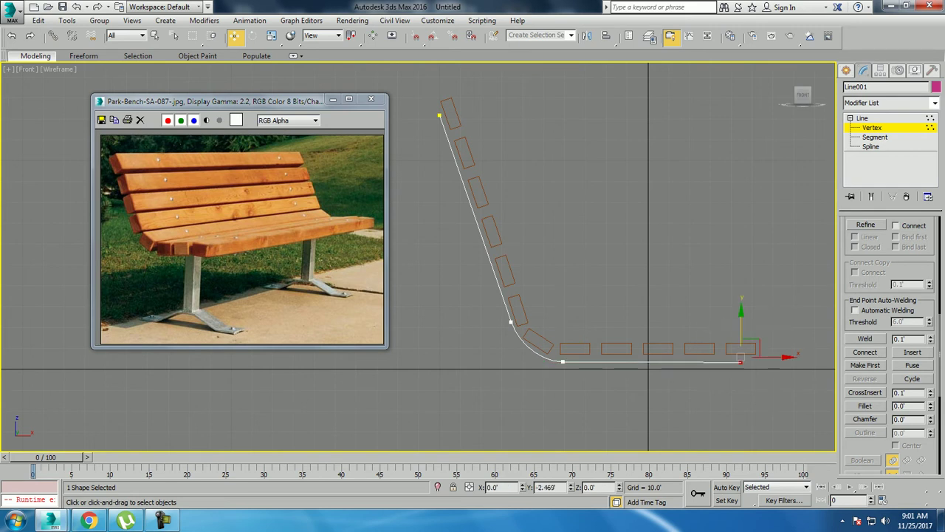
pyautogui.click(510, 321)
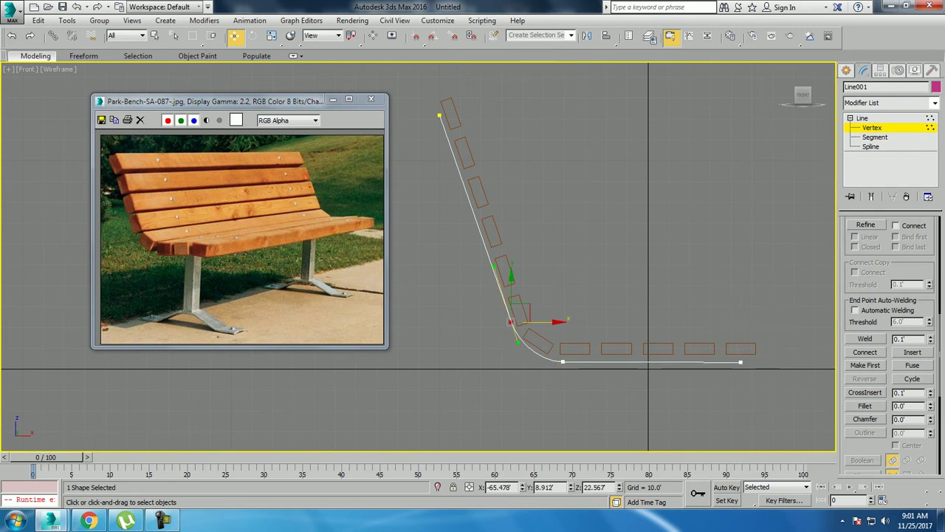
pyautogui.moveTo(510, 321); pyautogui.dragTo(515, 323, button='middle')
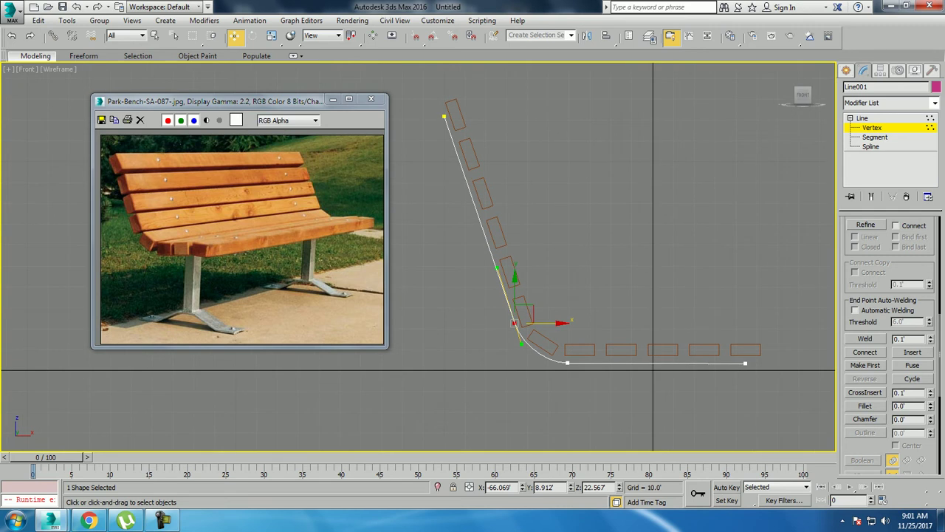
pyautogui.hotkey('ctrl', 'b')
pyautogui.scroll(2, 890, 340)
# Make Line001 render in the viewport with a rectangular cross-section.
pyautogui.scroll(5, 889, 339)
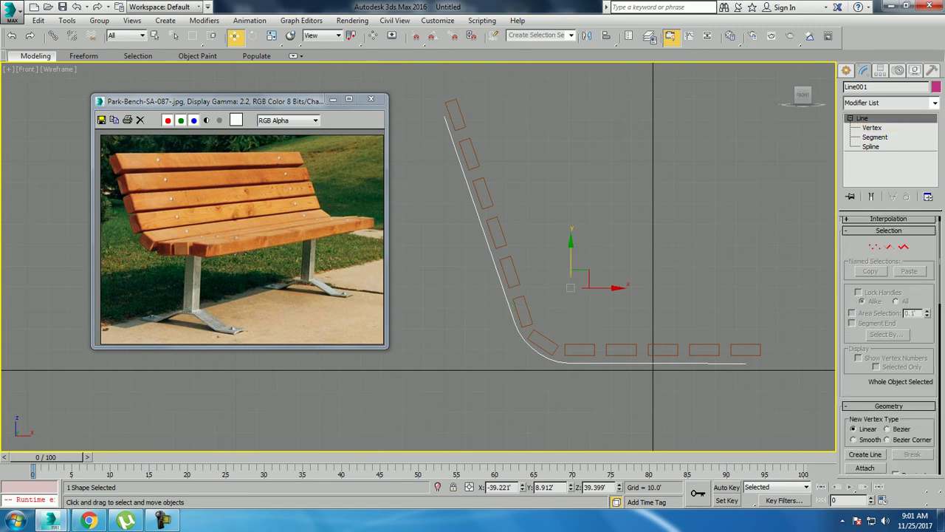
pyautogui.scroll(1, 890, 339)
pyautogui.click(888, 223)
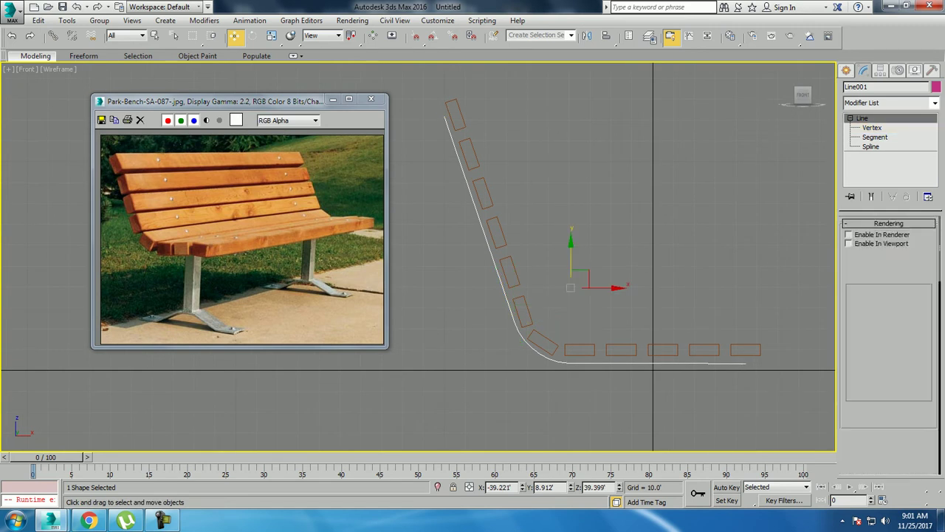
pyautogui.click(848, 243)
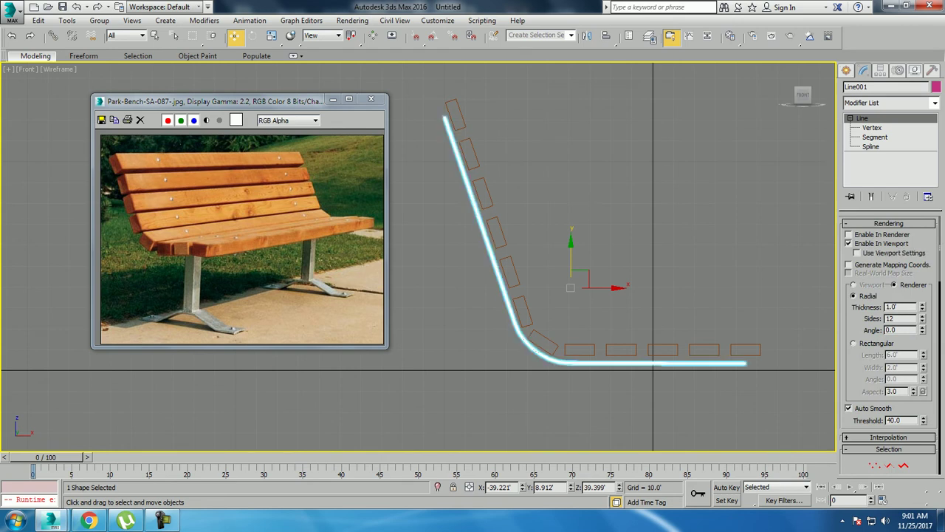
pyautogui.click(854, 343)
pyautogui.hotkey('alt', 'w')
pyautogui.rightClick(628, 384)
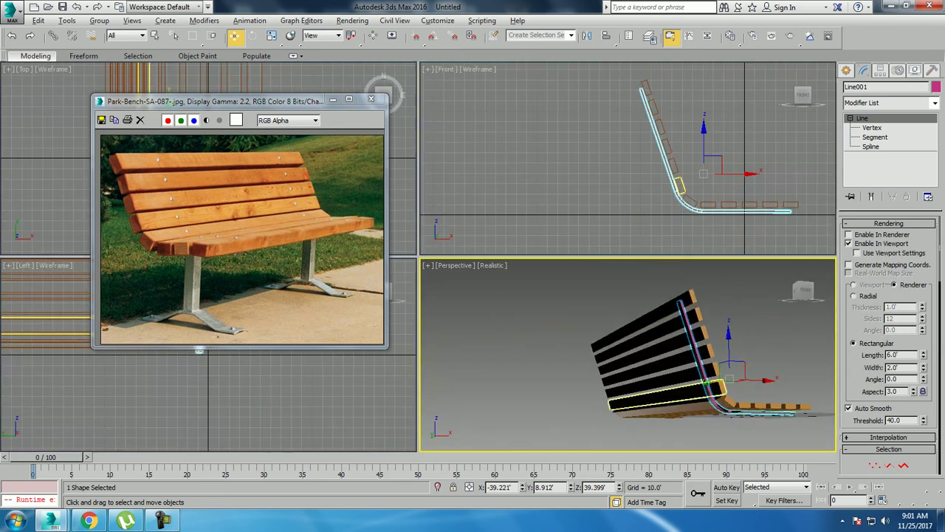
pyautogui.hotkey('alt', 'w')
pyautogui.keyDown('alt'); pyautogui.moveTo(628, 296); pyautogui.dragTo(602, 295, button='middle'); pyautogui.keyUp('alt')
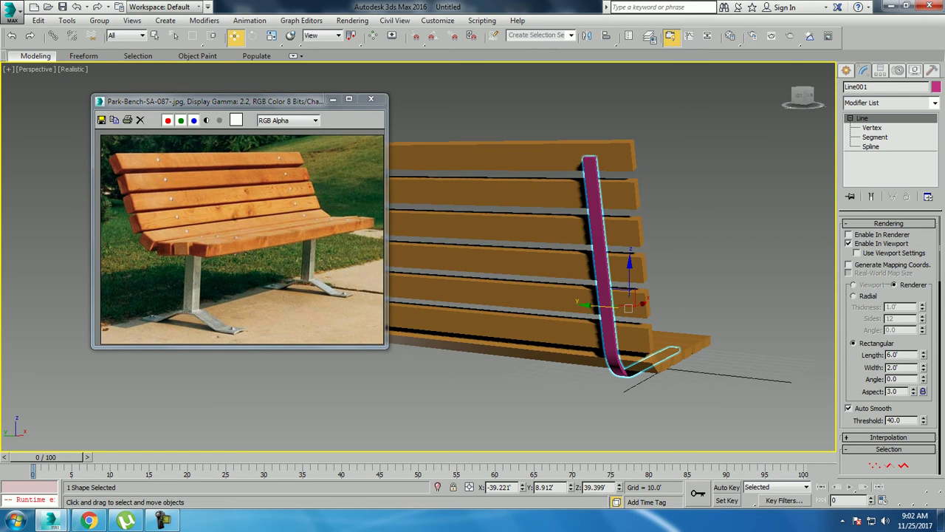
# Set the rectangular strap to Length 10.8 and Width 3.32, checking it in the Front view.
pyautogui.moveTo(922, 354); pyautogui.dragTo(922, 324)
pyautogui.moveTo(923, 367); pyautogui.dragTo(922, 355)
pyautogui.keyDown('alt'); pyautogui.moveTo(602, 295); pyautogui.dragTo(546, 296, button='middle'); pyautogui.keyUp('alt')
pyautogui.hotkey('alt', 'w')
pyautogui.rightClick(627, 184)
pyautogui.hotkey('alt', 'w')
pyautogui.scroll(3, 480, 365)
pyautogui.scroll(2, 480, 365)
pyautogui.moveTo(480, 366); pyautogui.dragTo(497, 366, button='middle')
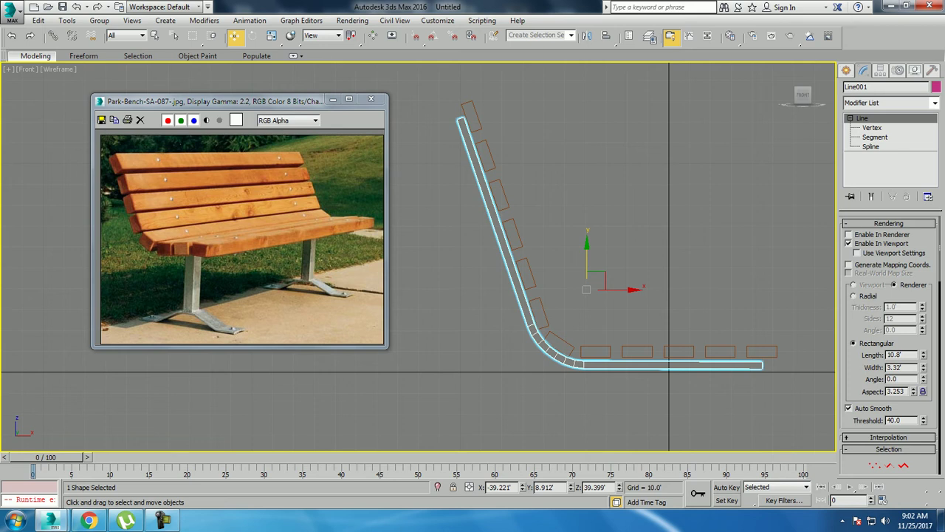
pyautogui.hotkey('alt', 'w')
# Shift-drag the support strap along Y to the bench's far end, creating copy Line002.
pyautogui.rightClick(628, 354)
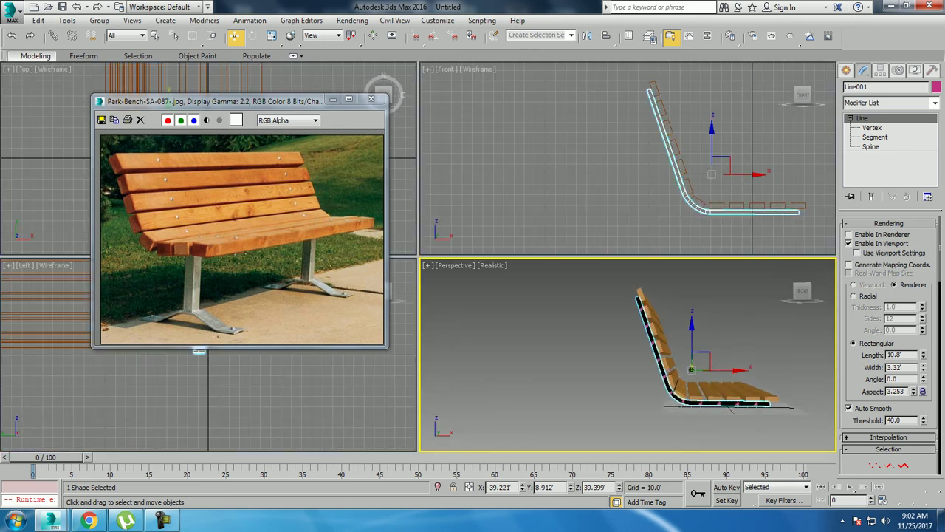
pyautogui.hotkey('alt', 'w')
pyautogui.press('z')
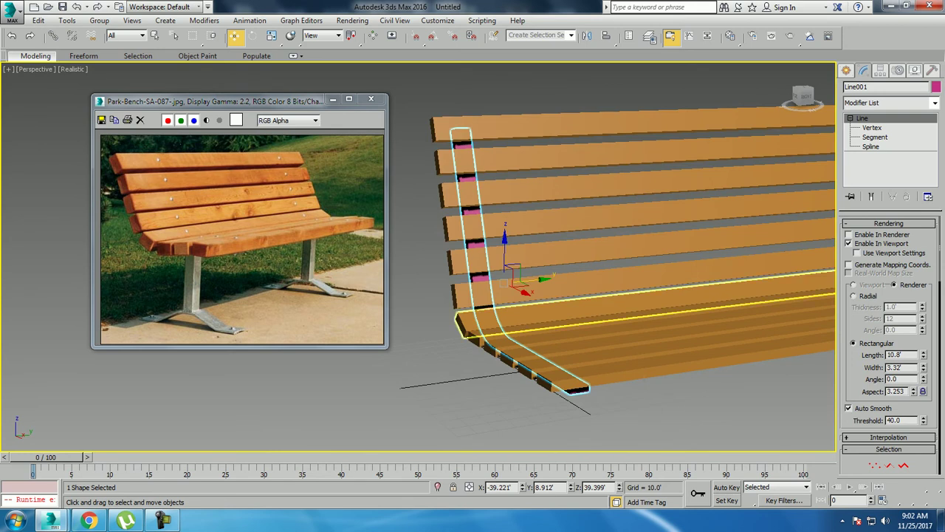
pyautogui.keyDown('alt'); pyautogui.moveTo(627, 259); pyautogui.dragTo(517, 258, button='middle'); pyautogui.keyUp('alt')
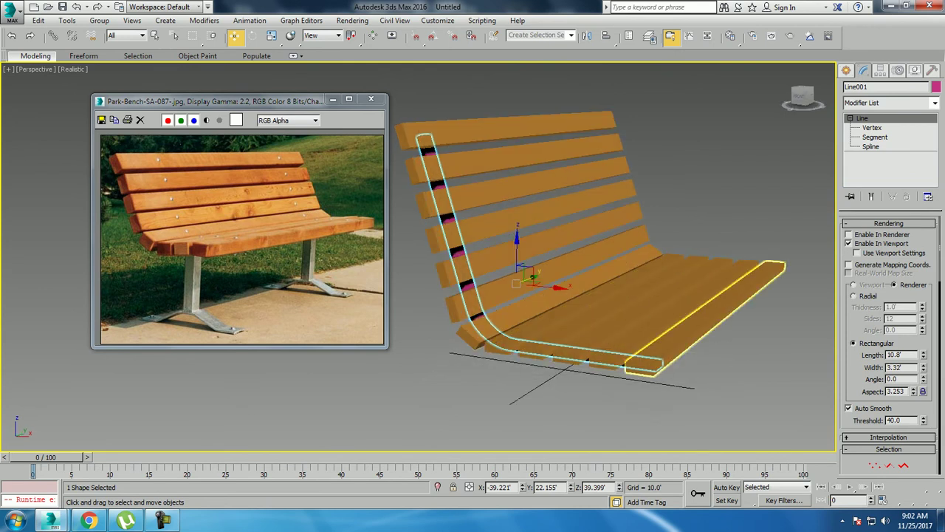
pyautogui.moveTo(517, 258)
pyautogui.keyDown('alt'); pyautogui.mouseDown(button='middle')
pyautogui.moveTo(465, 258)
pyautogui.moveTo(465, 214)
pyautogui.moveTo(484, 273)
pyautogui.mouseUp(button='middle'); pyautogui.keyUp('alt')
pyautogui.press('r')
pyautogui.press('w')
pyautogui.scroll(-5, 484, 273)
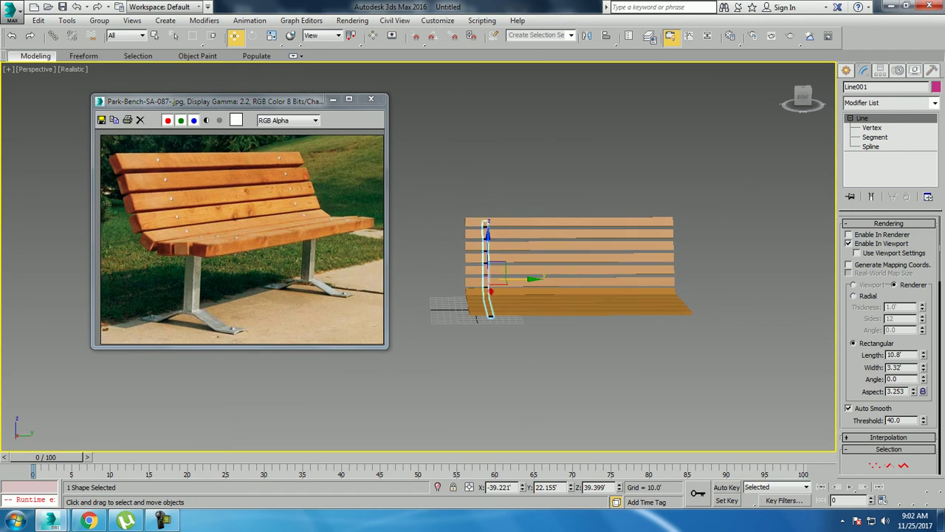
pyautogui.keyDown('shift'); pyautogui.moveTo(487, 265); pyautogui.dragTo(657, 266); pyautogui.keyUp('shift')
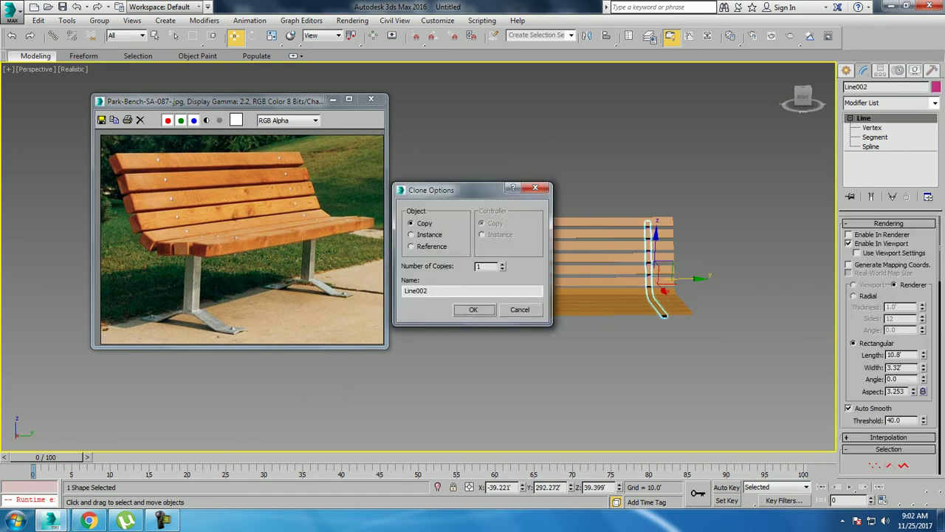
# Confirm one copy of the strap, Line002, at the bench's far end.
pyautogui.click(461, 308)
pyautogui.click(517, 370)
pyautogui.keyDown('alt'); pyautogui.moveTo(517, 369); pyautogui.dragTo(591, 354, button='middle'); pyautogui.keyUp('alt')
# Give all bench parts a grey object colour.
pyautogui.hotkey('ctrl', 'a')
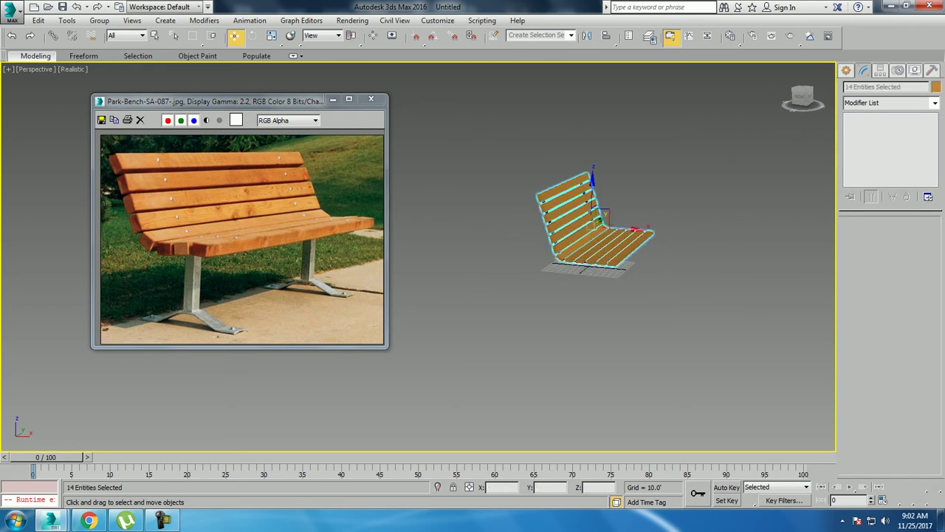
pyautogui.click(935, 86)
pyautogui.click(394, 254)
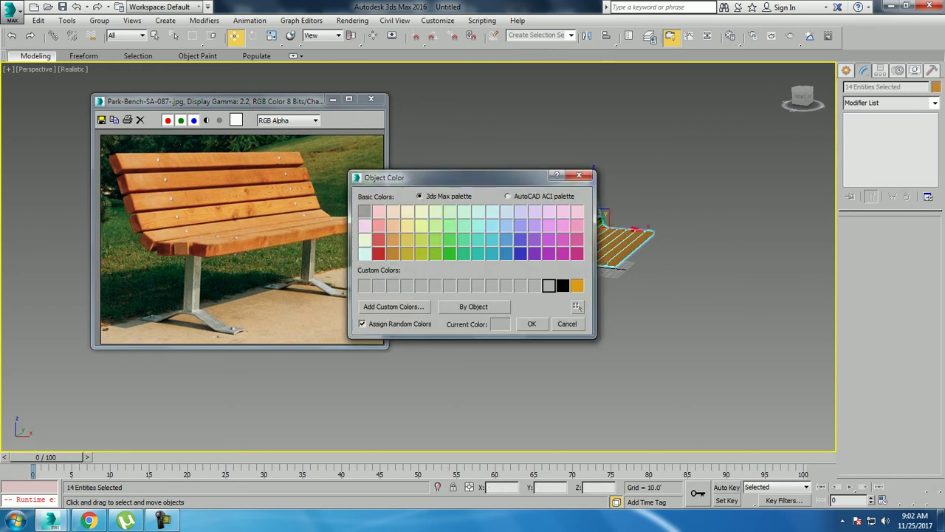
pyautogui.click(531, 320)
pyautogui.click(709, 355)
pyautogui.scroll(2, 605, 229)
pyautogui.moveTo(554, 222)
pyautogui.keyDown('alt'); pyautogui.mouseDown(button='middle')
pyautogui.moveTo(627, 222)
pyautogui.moveTo(561, 222)
pyautogui.mouseUp(button='middle'); pyautogui.keyUp('alt')
pyautogui.scroll(1, 554, 221)
pyautogui.scroll(-1, 668, 347)
pyautogui.scroll(-2, 668, 347)
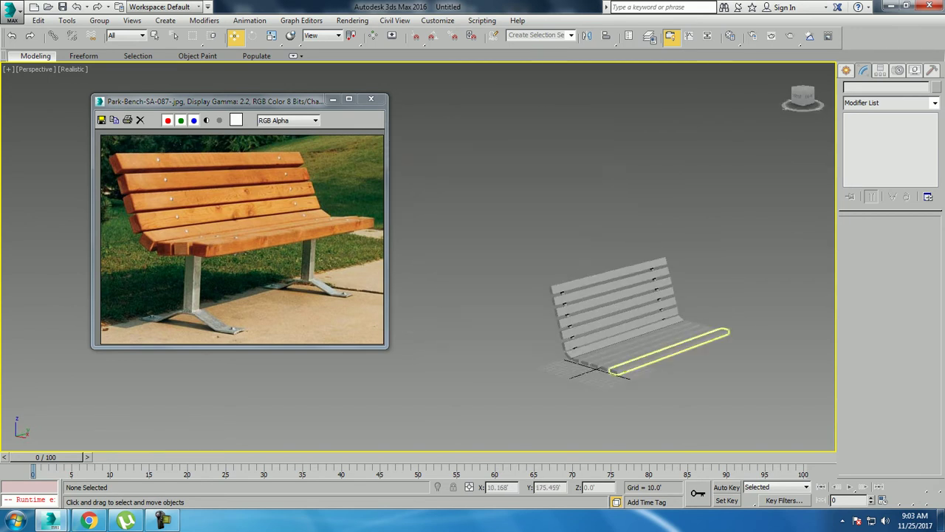
# Select all 14 bench parts, delete them, then undo to restore them.
pyautogui.moveTo(497, 226); pyautogui.dragTo(827, 398)
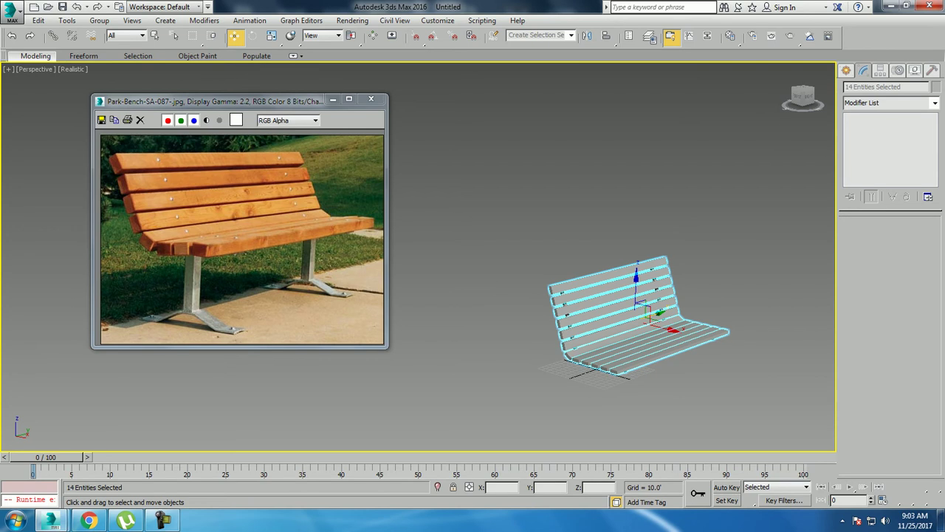
pyautogui.keyDown('alt'); pyautogui.moveTo(635, 317); pyautogui.dragTo(687, 317, button='middle'); pyautogui.keyUp('alt')
pyautogui.hotkey('alt', 'w')
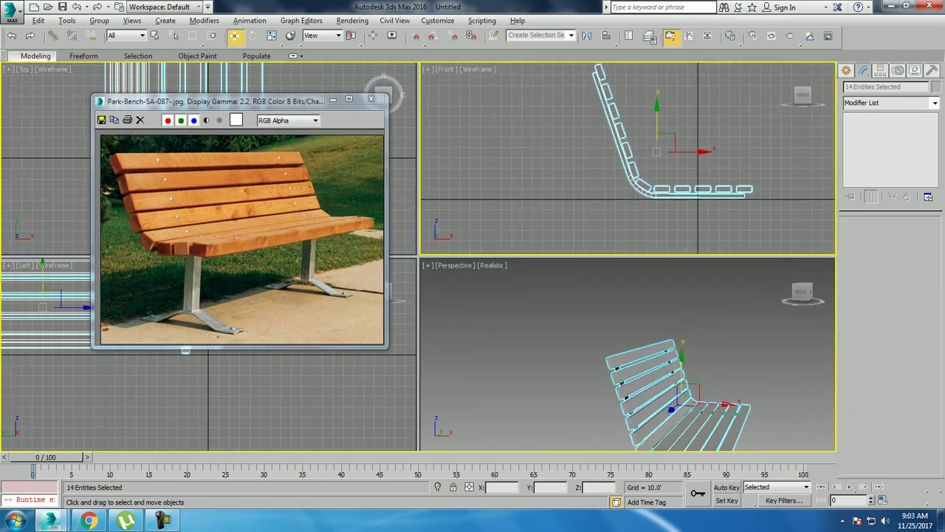
pyautogui.hotkey('alt', 'w')
pyautogui.press('Delete')
pyautogui.hotkey('ctrl', 'z')
# Box-select all 14 bench parts in the maximized perspective view.
pyautogui.press('Delete')
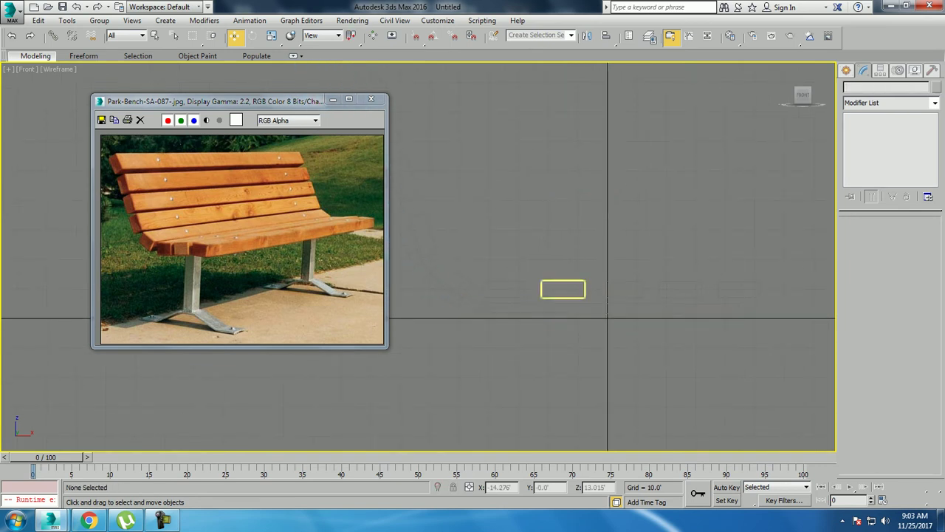
pyautogui.click(564, 288)
pyautogui.hotkey('alt', 'w')
pyautogui.hotkey('alt', 'w')
pyautogui.keyDown('alt'); pyautogui.moveTo(443, 295); pyautogui.dragTo(502, 288, button='middle'); pyautogui.keyUp('alt')
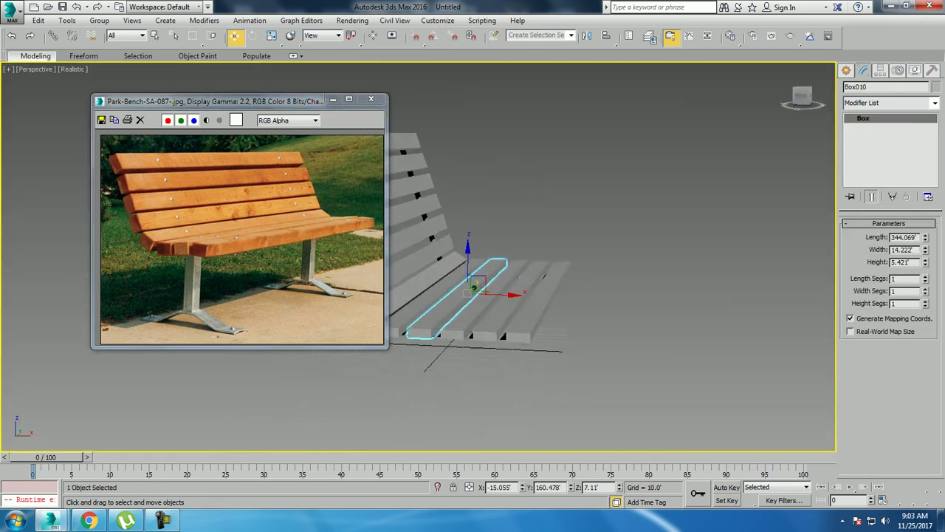
pyautogui.scroll(-3, 576, 281)
pyautogui.keyDown('alt'); pyautogui.moveTo(576, 281); pyautogui.dragTo(591, 281, button='middle'); pyautogui.keyUp('alt')
pyautogui.moveTo(465, 177); pyautogui.dragTo(831, 443)
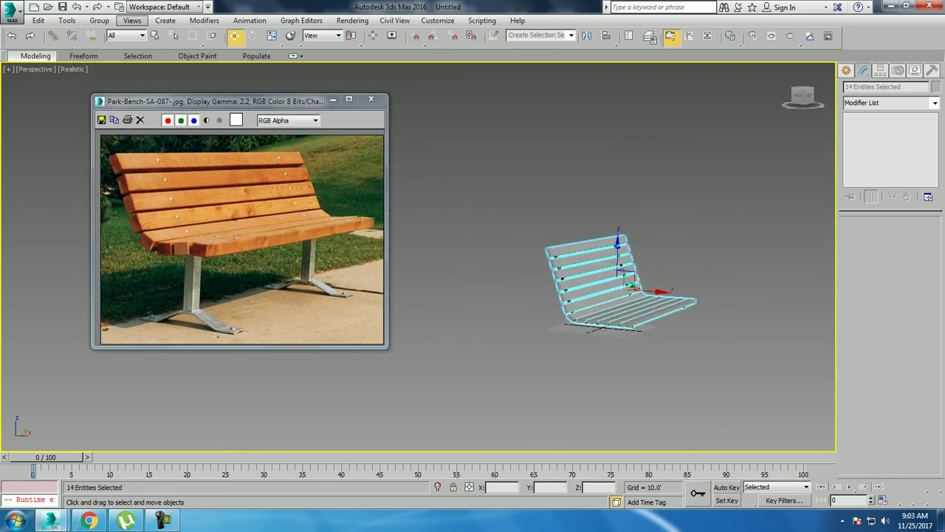
# Group the selected bench parts under the name Group001.
pyautogui.click(99, 20)
pyautogui.click(111, 34)
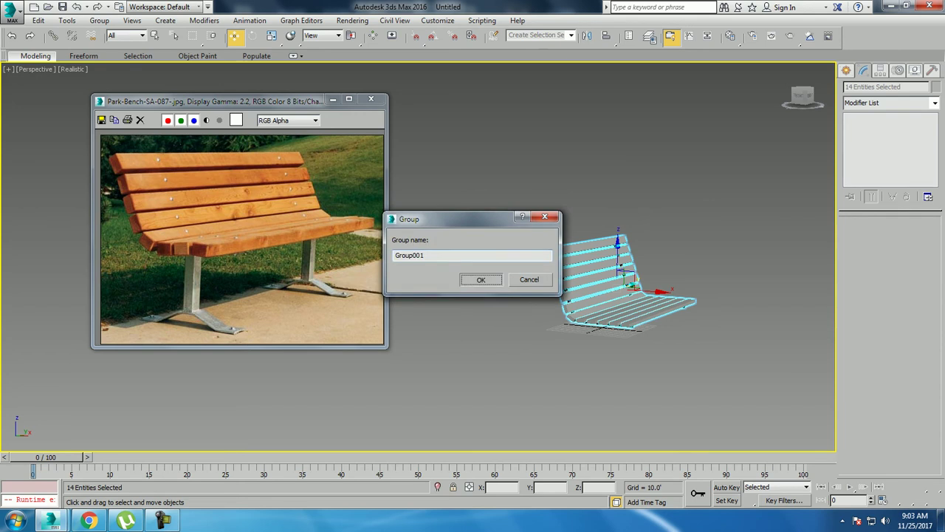
pyautogui.click(480, 279)
pyautogui.click(480, 279)
pyautogui.click(626, 281)
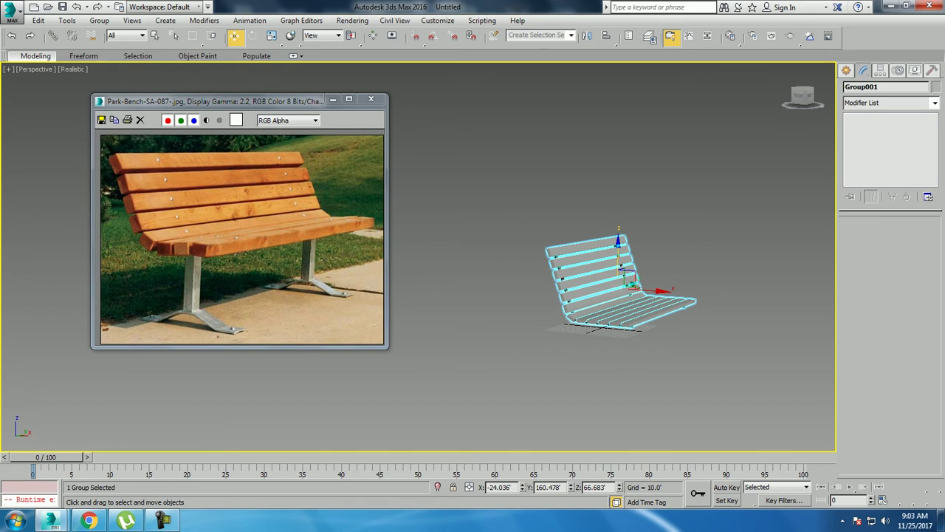
# Select Group001 and frame it in the maximized top view.
pyautogui.hotkey('alt', 'w')
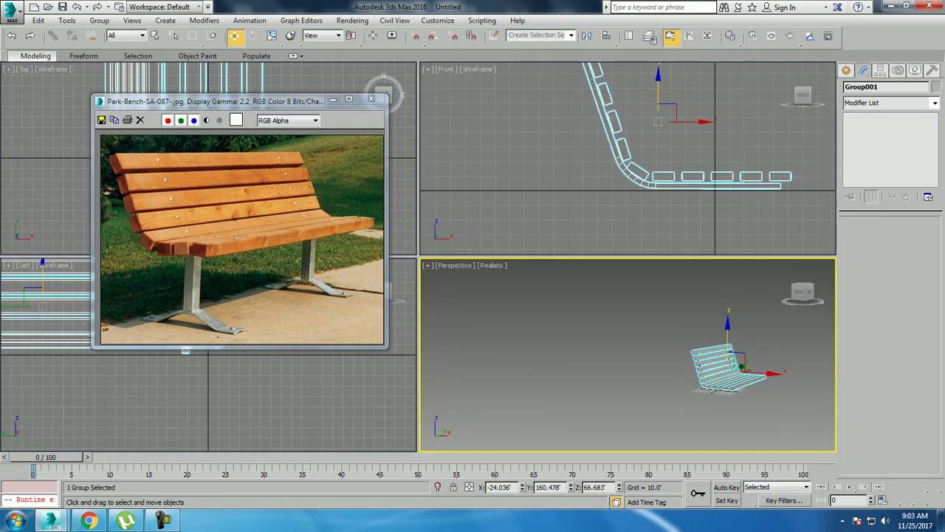
pyautogui.click(399, 185)
pyautogui.hotkey('alt', 'w')
pyautogui.hotkey('ctrl', 'a')
pyautogui.press('z')
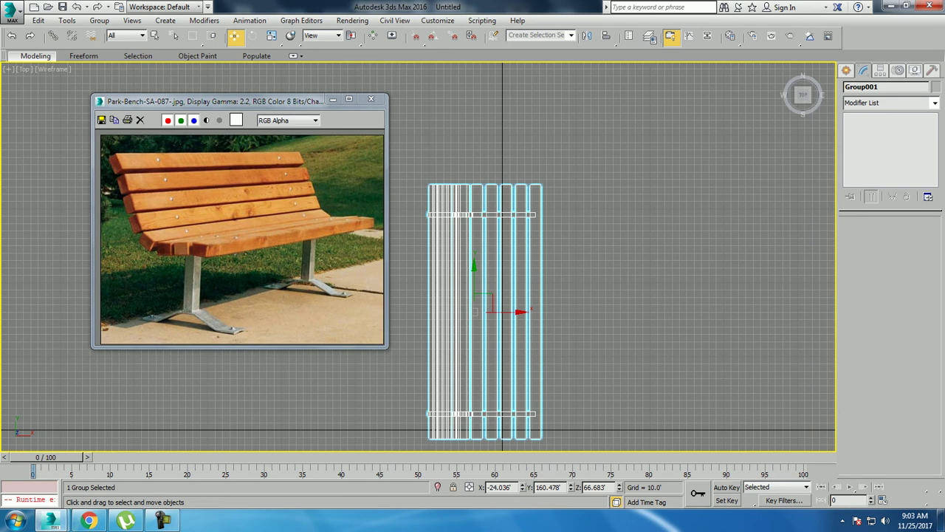
# Create a new box, Box014, beneath the bench.
pyautogui.click(847, 70)
pyautogui.click(867, 145)
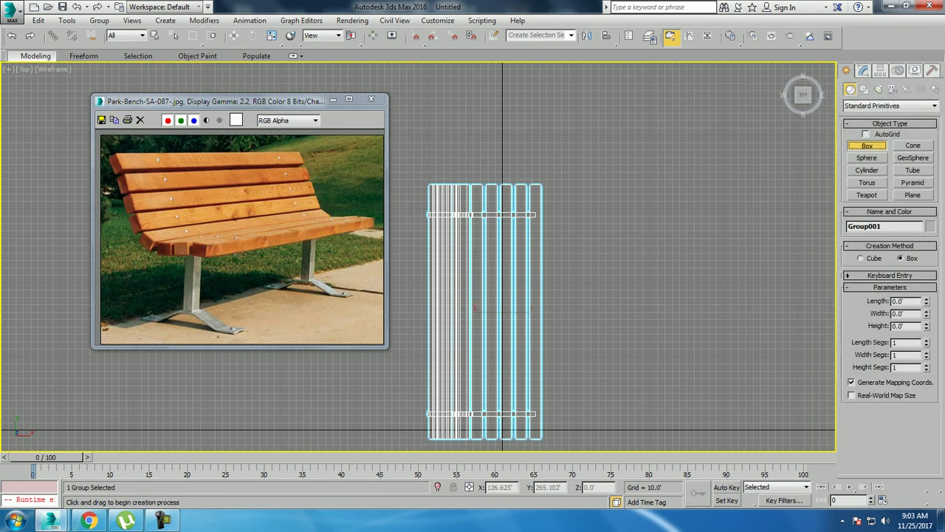
pyautogui.moveTo(563, 213); pyautogui.dragTo(578, 229)
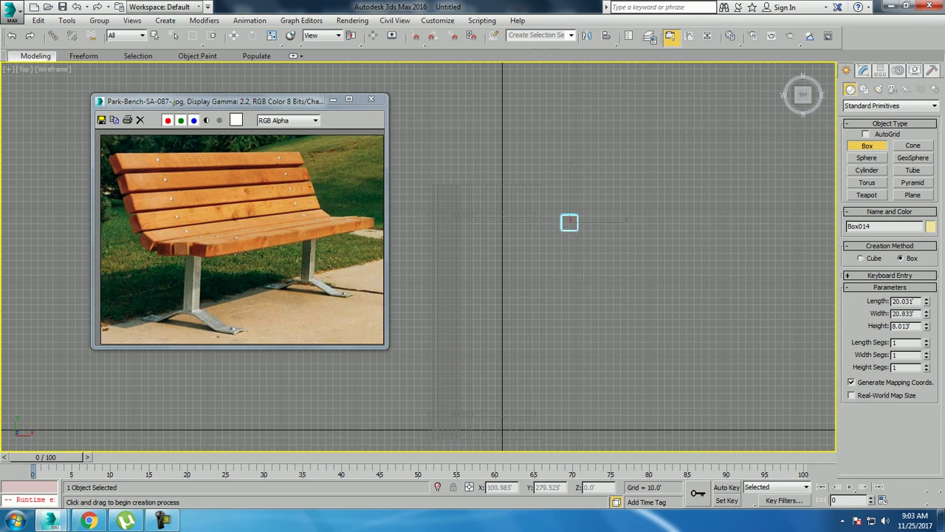
pyautogui.click(569, 207)
pyautogui.rightClick(569, 207)
pyautogui.hotkey('alt', 'w')
pyautogui.hotkey('alt', 'w')
pyautogui.scroll(3, 658, 369)
pyautogui.scroll(2, 657, 369)
# Reduce the box's length to about 15.2 and height to about 105, positioning it beneath the seat.
pyautogui.click(863, 70)
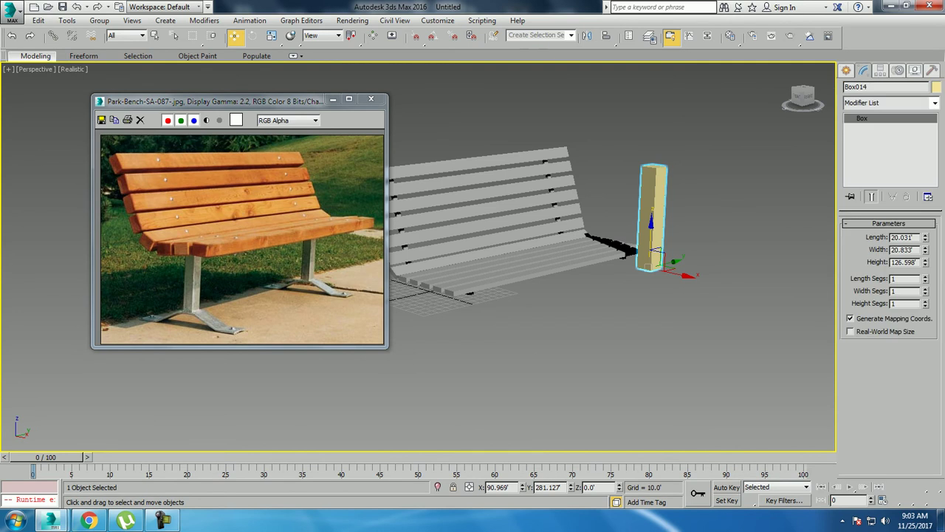
pyautogui.moveTo(924, 237); pyautogui.dragTo(925, 267)
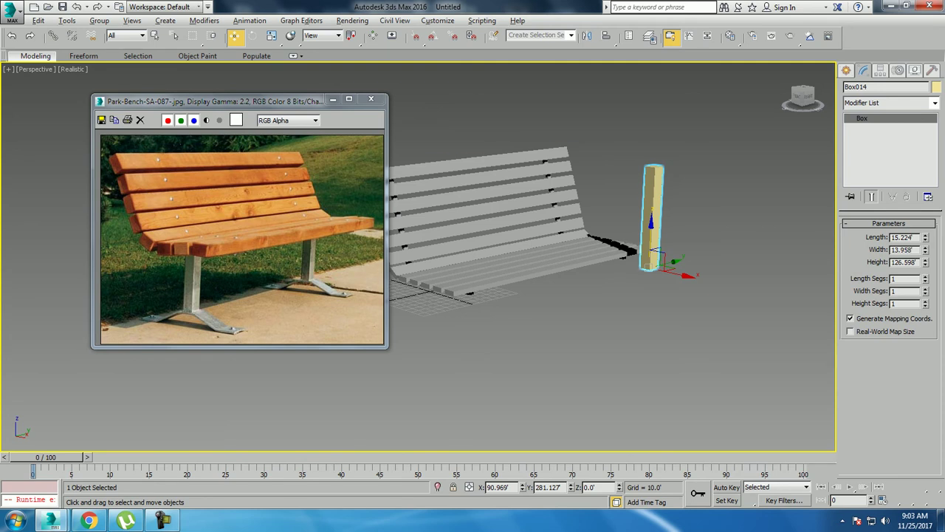
pyautogui.keyDown('alt'); pyautogui.moveTo(517, 259); pyautogui.dragTo(561, 236, button='middle'); pyautogui.keyUp('alt')
pyautogui.moveTo(653, 217); pyautogui.dragTo(604, 178)
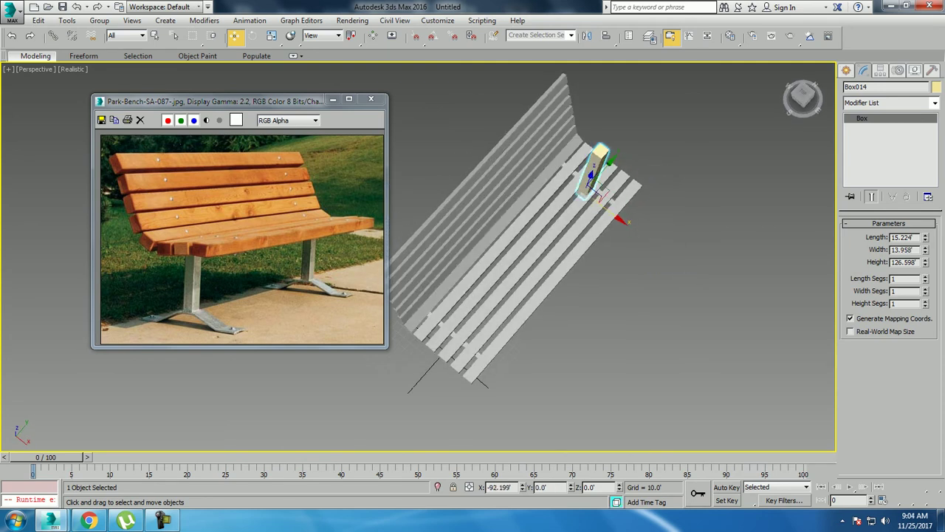
pyautogui.keyDown('alt'); pyautogui.moveTo(562, 296); pyautogui.dragTo(517, 281, button='middle'); pyautogui.keyUp('alt')
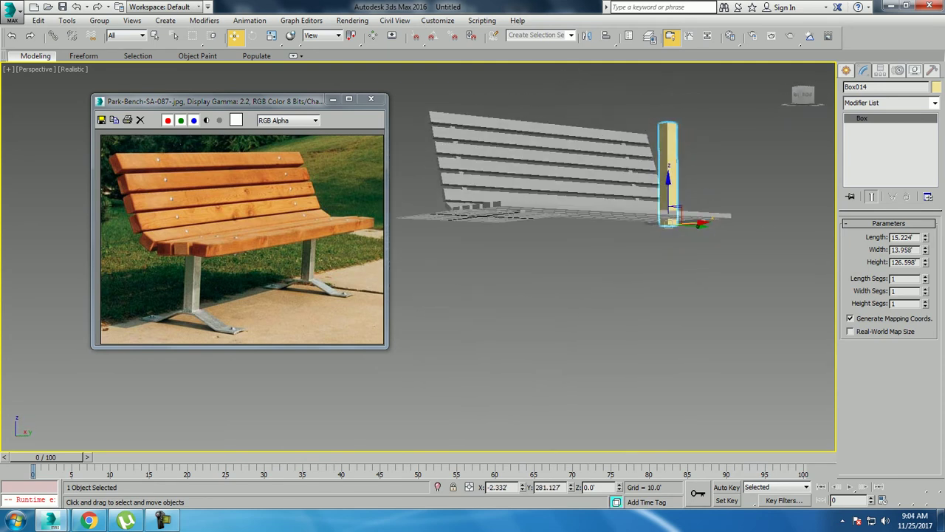
pyautogui.moveTo(925, 262); pyautogui.dragTo(925, 284)
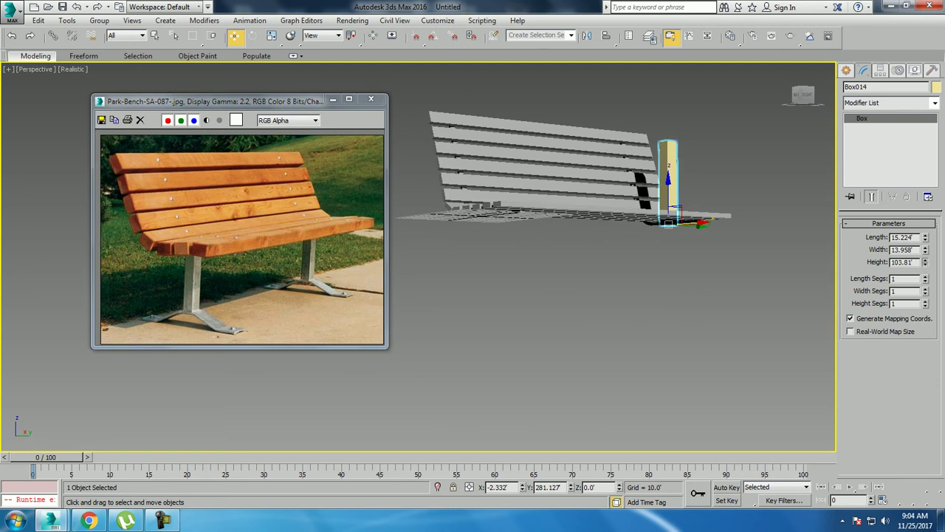
pyautogui.keyDown('alt'); pyautogui.moveTo(561, 295); pyautogui.dragTo(561, 317, button='middle'); pyautogui.keyUp('alt')
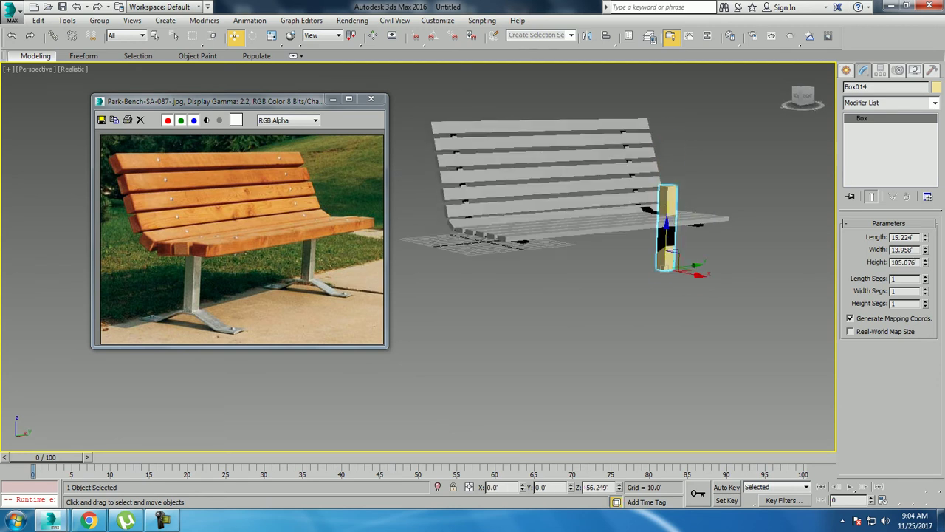
pyautogui.moveTo(668, 178); pyautogui.dragTo(665, 255)
pyautogui.keyDown('alt'); pyautogui.moveTo(562, 295); pyautogui.dragTo(539, 296, button='middle'); pyautogui.keyUp('alt')
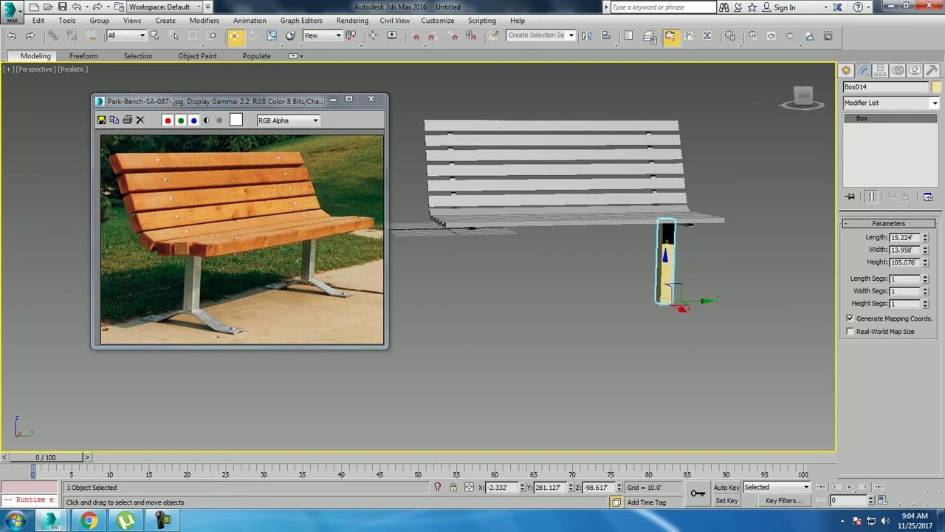
pyautogui.moveTo(667, 258); pyautogui.dragTo(479, 262)
pyautogui.moveTo(561, 295)
pyautogui.keyDown('alt'); pyautogui.mouseDown(button='middle')
pyautogui.moveTo(517, 295)
pyautogui.moveTo(540, 281)
pyautogui.moveTo(532, 273)
pyautogui.mouseUp(button='middle'); pyautogui.keyUp('alt')
pyautogui.scroll(3, 482, 222)
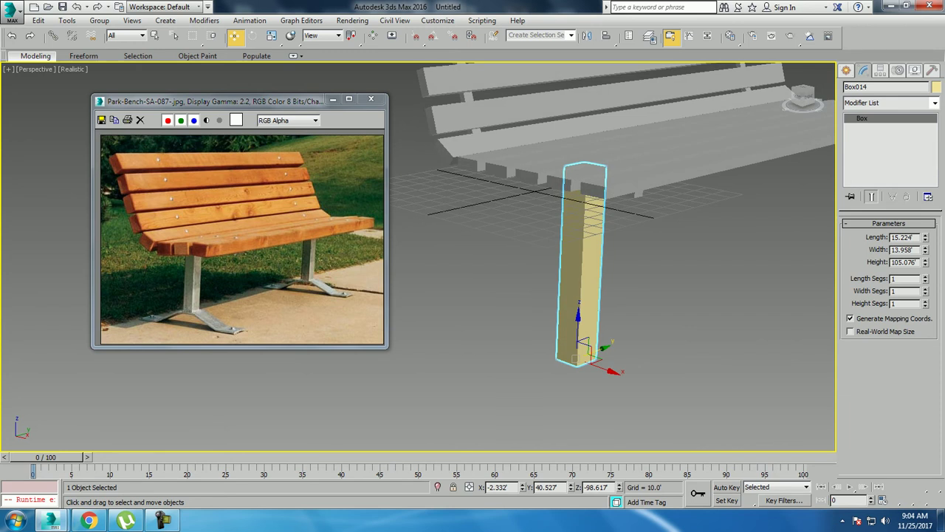
# Shorten the leg box to height 75.655 and raise it toward the seat.
pyautogui.moveTo(926, 262); pyautogui.dragTo(926, 295)
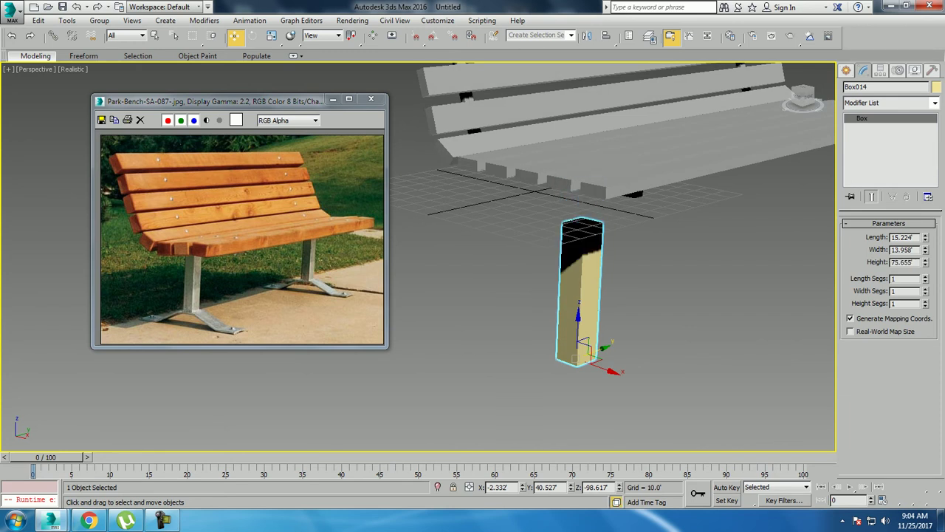
pyautogui.rightClick(522, 486)
pyautogui.rightClick(570, 487)
pyautogui.moveTo(619, 487); pyautogui.dragTo(619, 414)
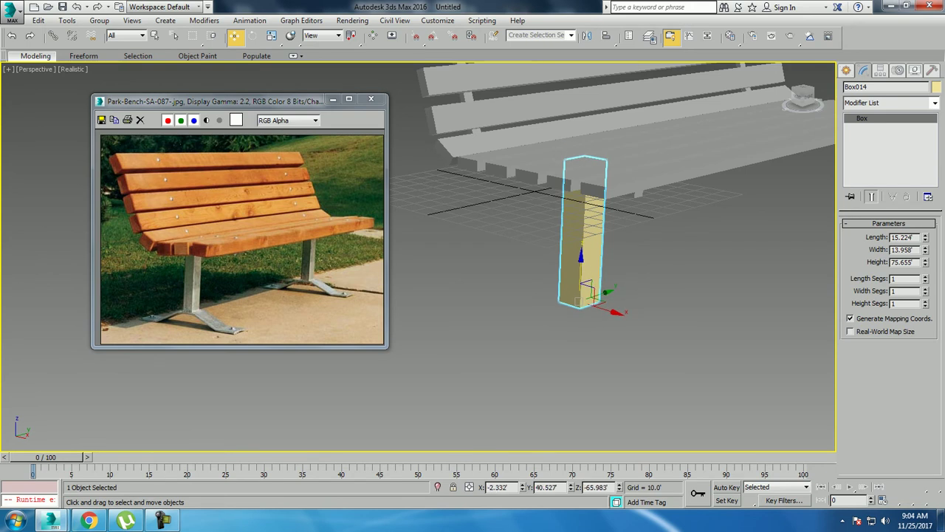
pyautogui.click(802, 94)
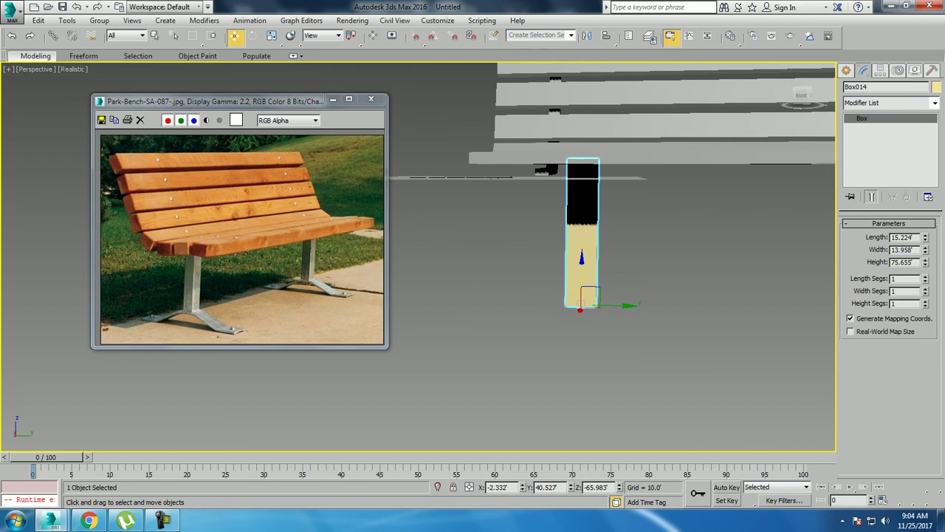
# Thin the leg box to 9.378 by 11.166.
pyautogui.moveTo(925, 237); pyautogui.dragTo(925, 255)
pyautogui.moveTo(665, 332)
pyautogui.keyDown('alt'); pyautogui.mouseDown(button='middle')
pyautogui.moveTo(709, 318)
pyautogui.moveTo(664, 310)
pyautogui.moveTo(668, 288)
pyautogui.mouseUp(button='middle'); pyautogui.keyUp('alt')
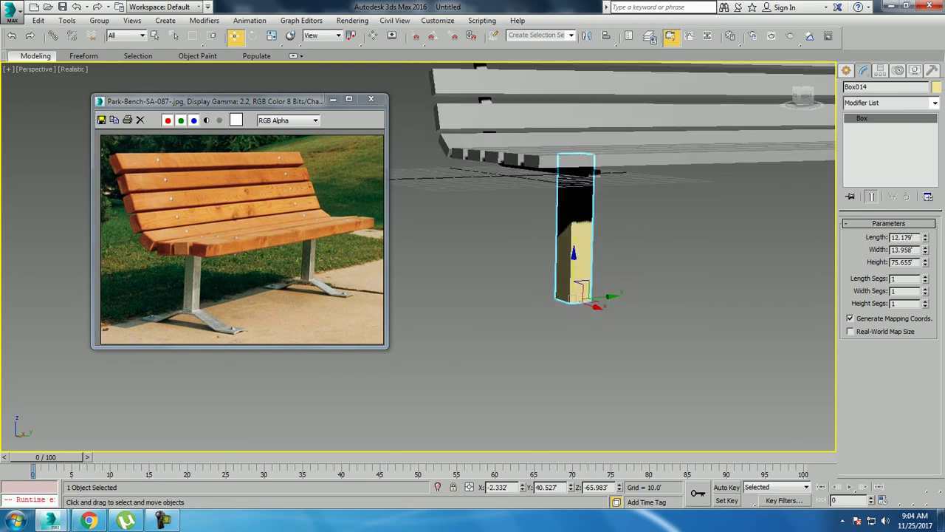
pyautogui.moveTo(924, 237); pyautogui.dragTo(924, 260)
pyautogui.scroll(-5, 613, 221)
pyautogui.keyDown('alt'); pyautogui.moveTo(613, 221); pyautogui.dragTo(716, 206, button='middle'); pyautogui.keyUp('alt')
pyautogui.hotkey('alt', 'w')
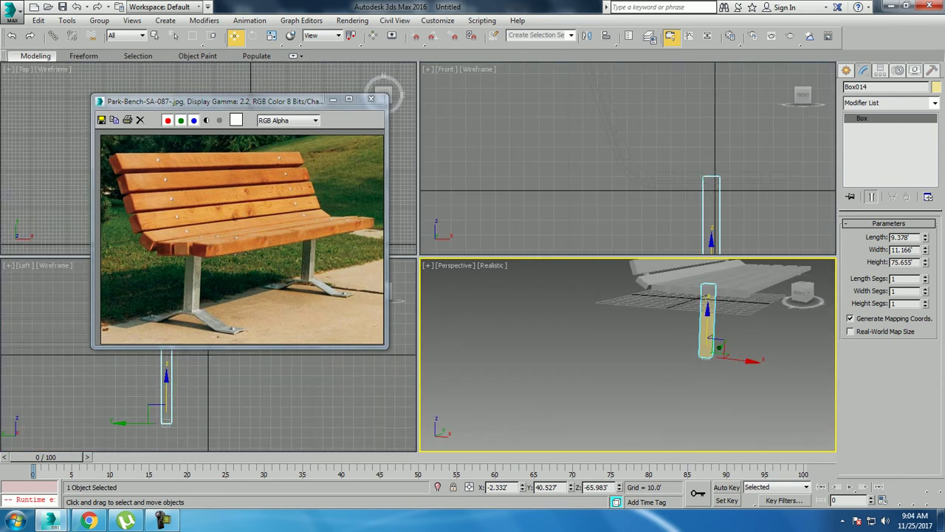
pyautogui.hotkey('alt', 'w')
pyautogui.scroll(3, 369, 382)
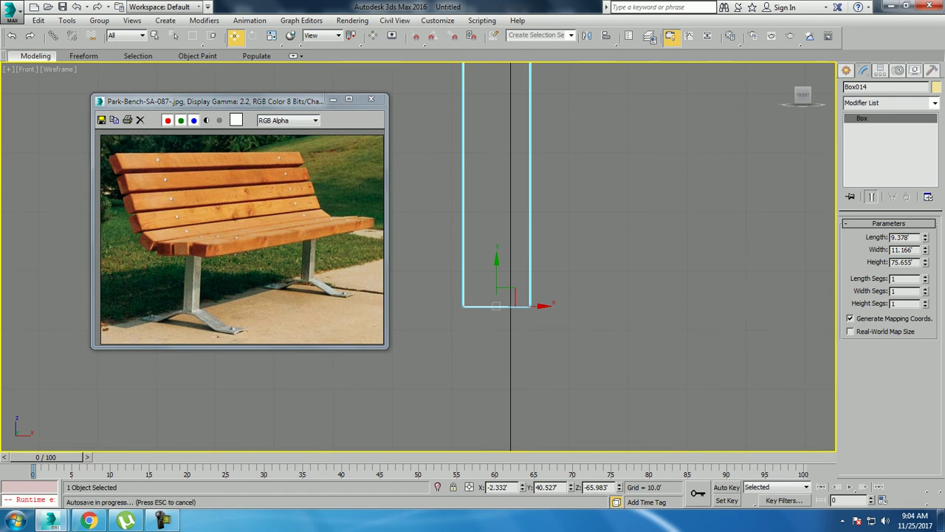
# Convert the leg box to Editable Poly and connect a new edge loop near its bottom.
pyautogui.rightClick(525, 253)
pyautogui.click(677, 381)
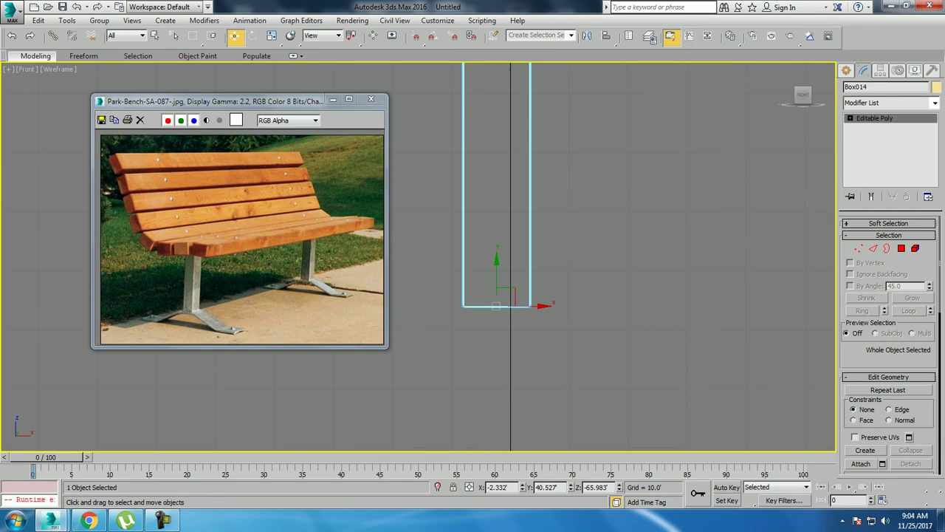
pyautogui.click(873, 249)
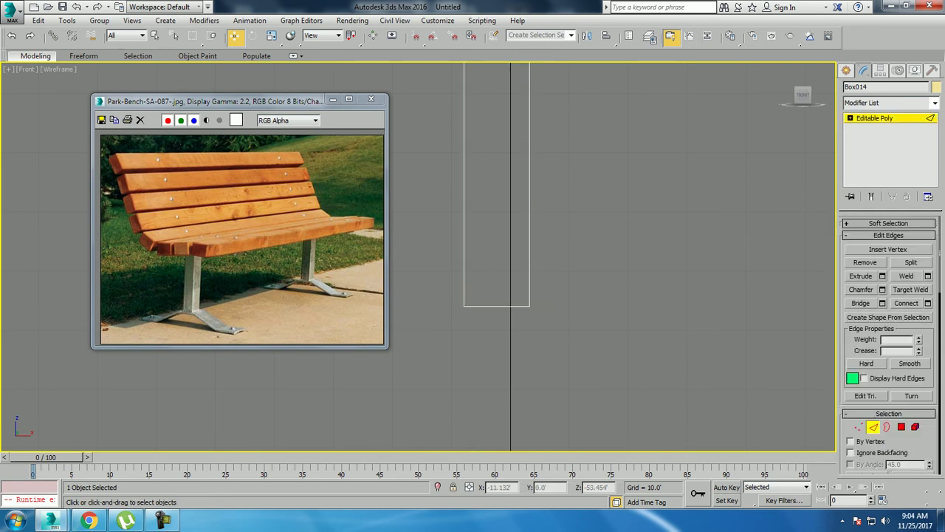
pyautogui.click(928, 303)
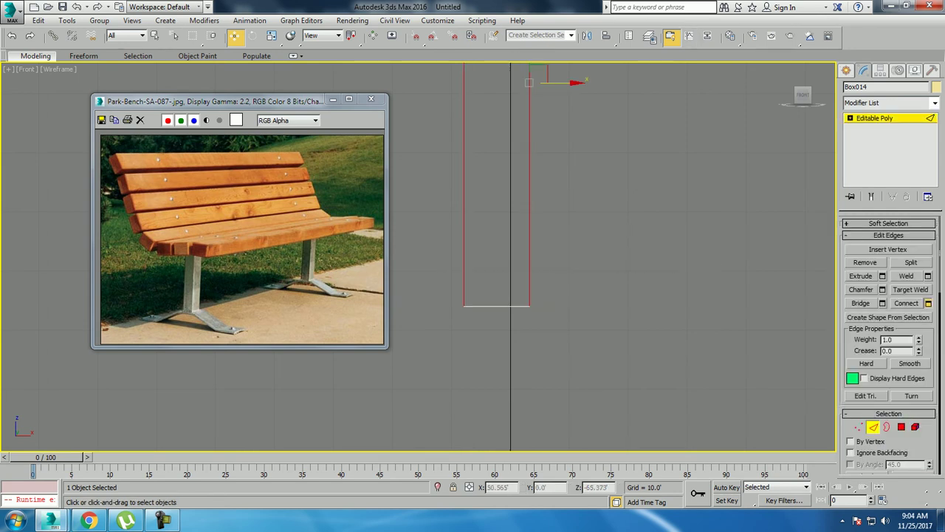
pyautogui.moveTo(426, 296); pyautogui.dragTo(426, 370)
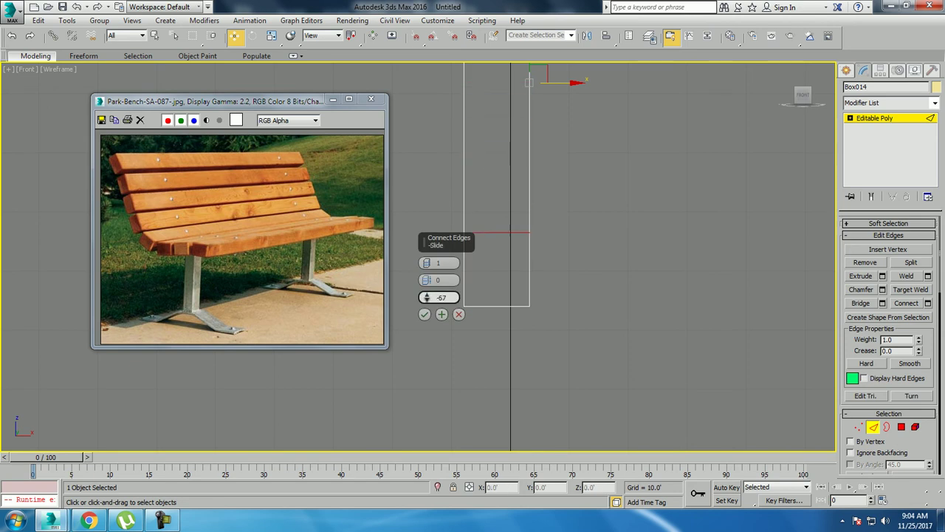
pyautogui.moveTo(426, 297); pyautogui.dragTo(426, 295)
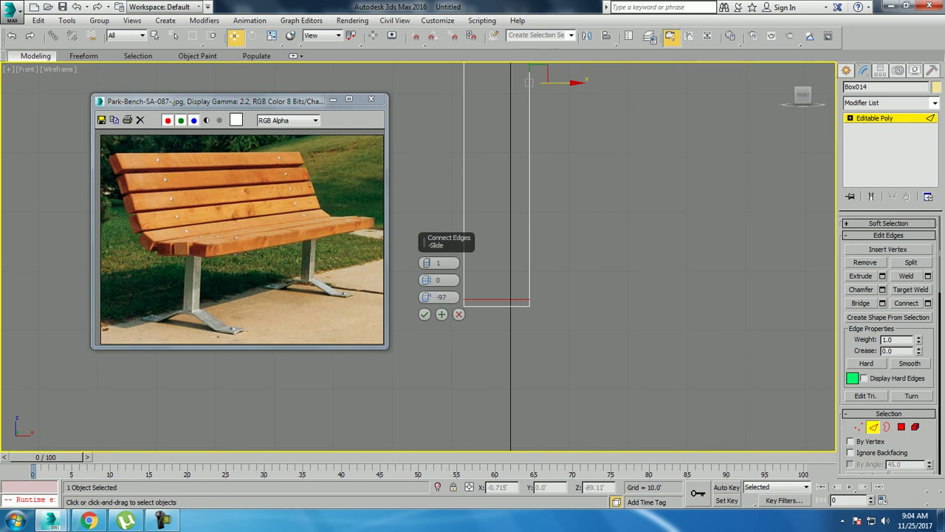
pyautogui.click(425, 314)
# Select the thin base polygon of the leg, with edged faces shown.
pyautogui.hotkey('alt', 'w')
pyautogui.rightClick(628, 354)
pyautogui.hotkey('alt', 'w')
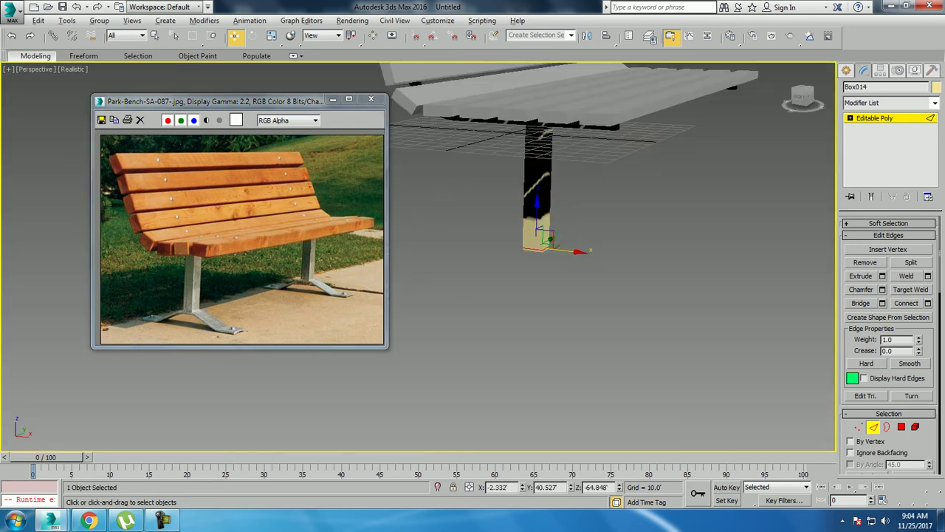
pyautogui.keyDown('alt'); pyautogui.moveTo(517, 296); pyautogui.dragTo(562, 295, button='middle'); pyautogui.keyUp('alt')
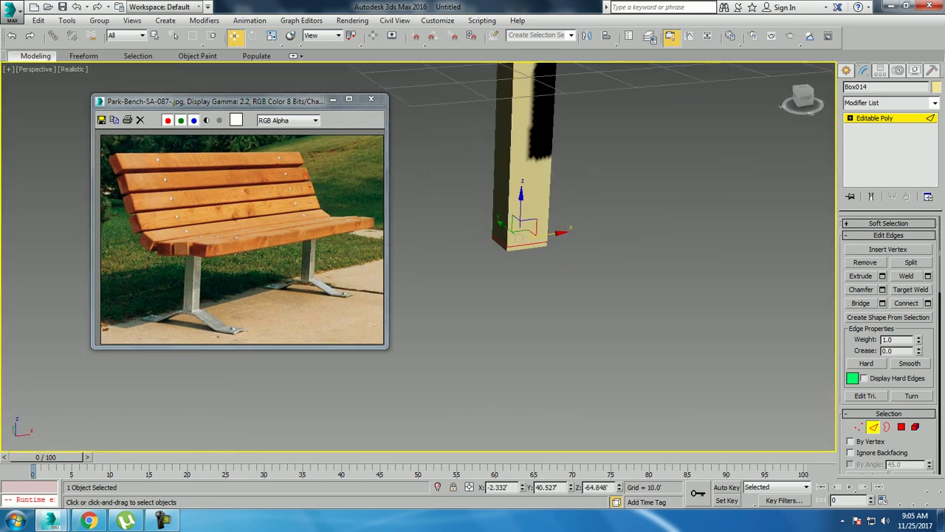
pyautogui.press('4')
pyautogui.click(528, 235)
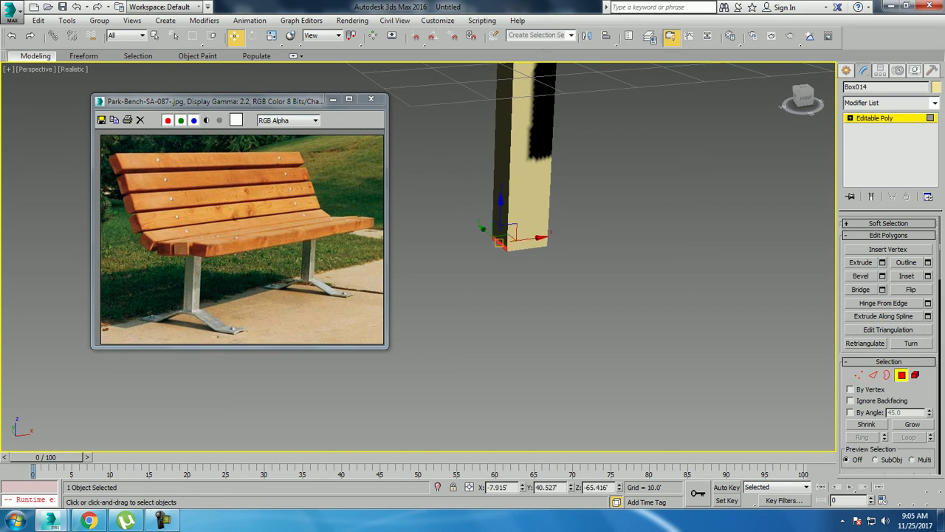
pyautogui.keyDown('alt'); pyautogui.moveTo(517, 296); pyautogui.dragTo(546, 296, button='middle'); pyautogui.keyUp('alt')
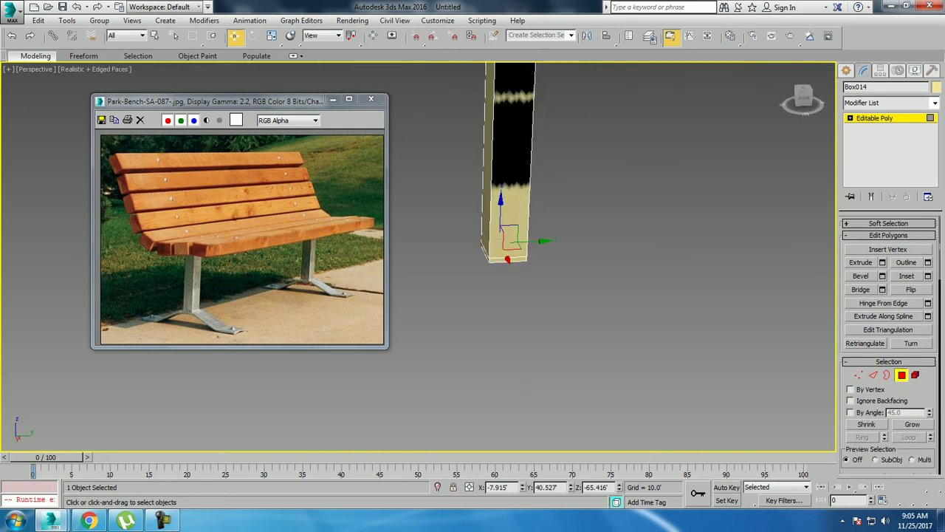
pyautogui.press('F4')
pyautogui.hotkey('alt', 'w')
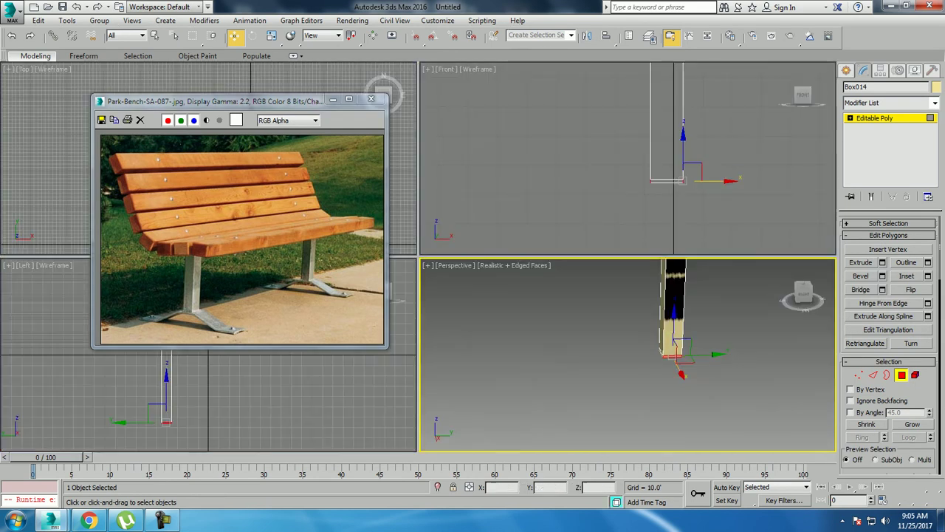
pyautogui.hotkey('alt', 'w')
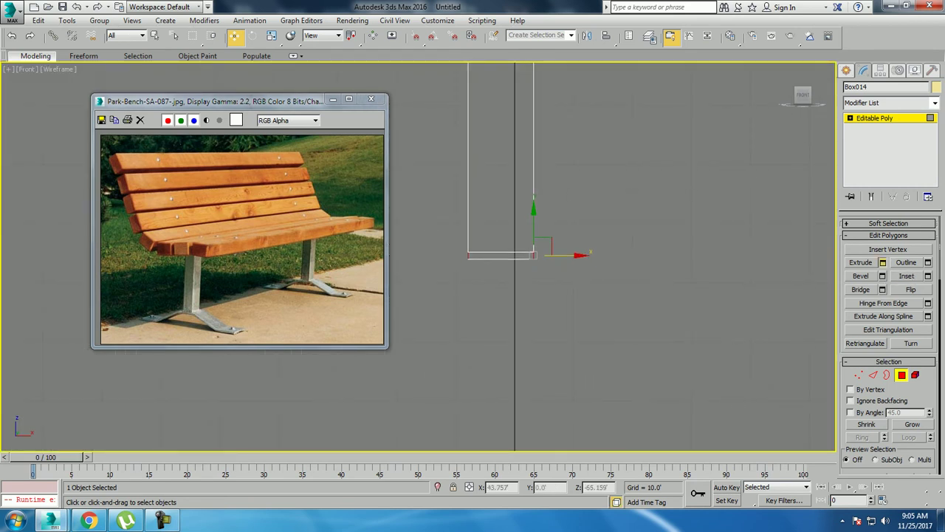
# Extrude the bottom faces about 11.3 and bend both foot ends downward.
pyautogui.click(881, 262)
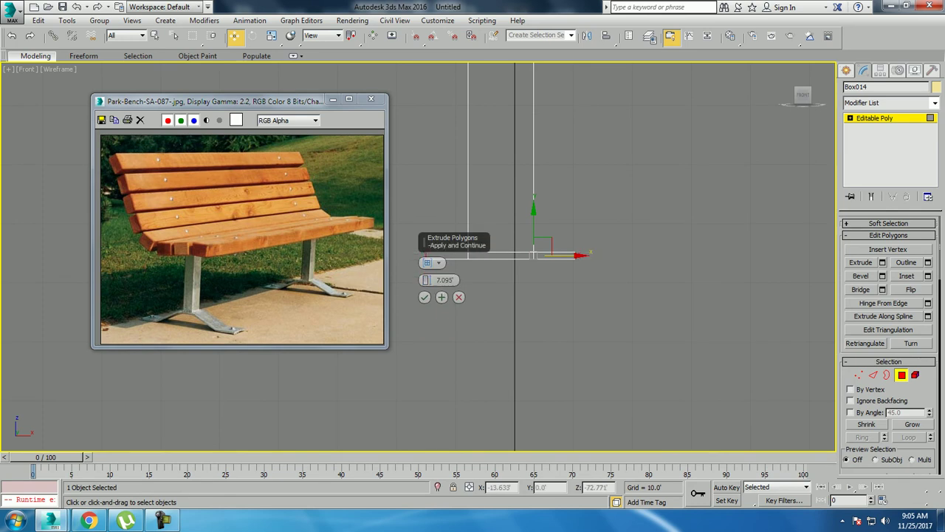
pyautogui.click(424, 297)
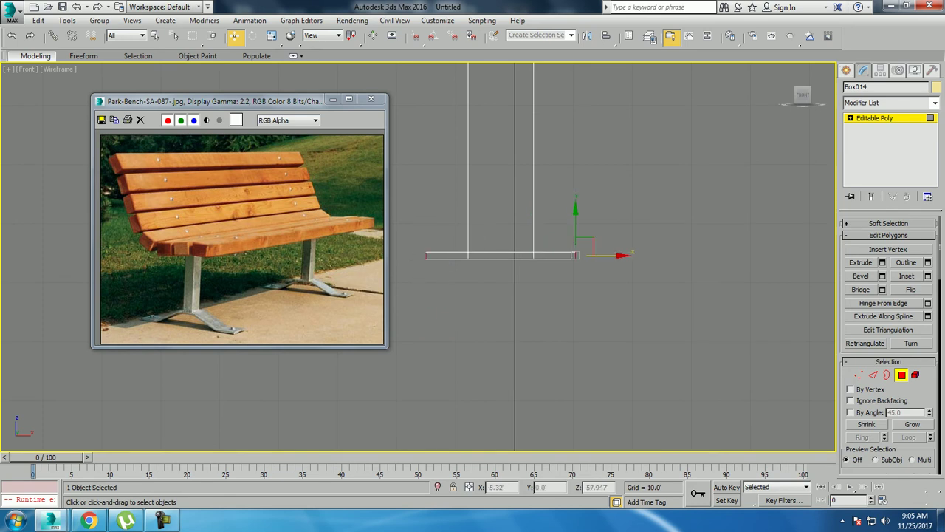
pyautogui.moveTo(576, 229); pyautogui.dragTo(575, 250)
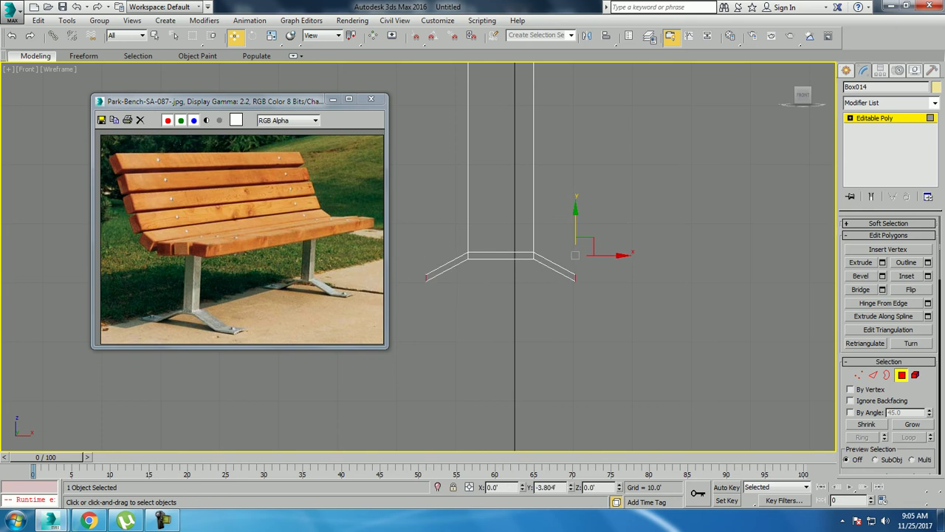
pyautogui.hotkey('ctrl', 'z')
pyautogui.hotkey('ctrl', 'z')
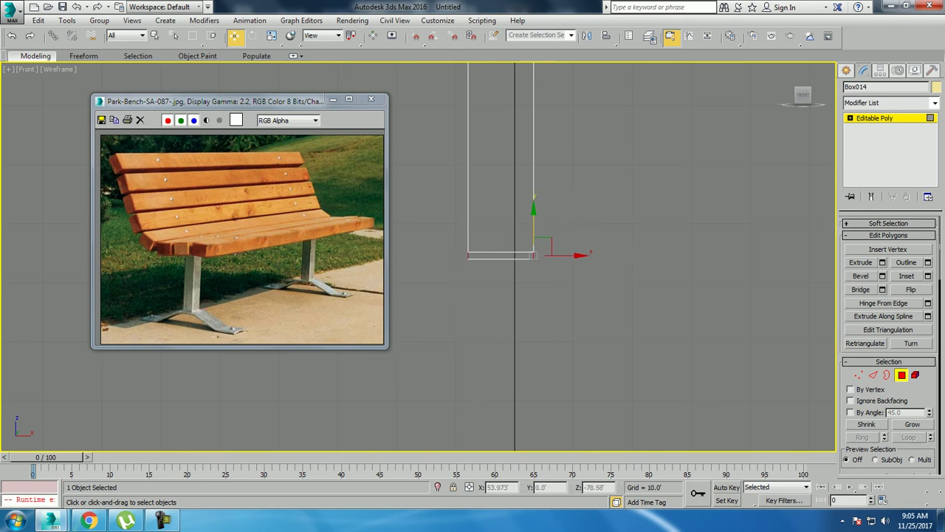
pyautogui.click(882, 262)
pyautogui.moveTo(426, 280); pyautogui.dragTo(426, 272)
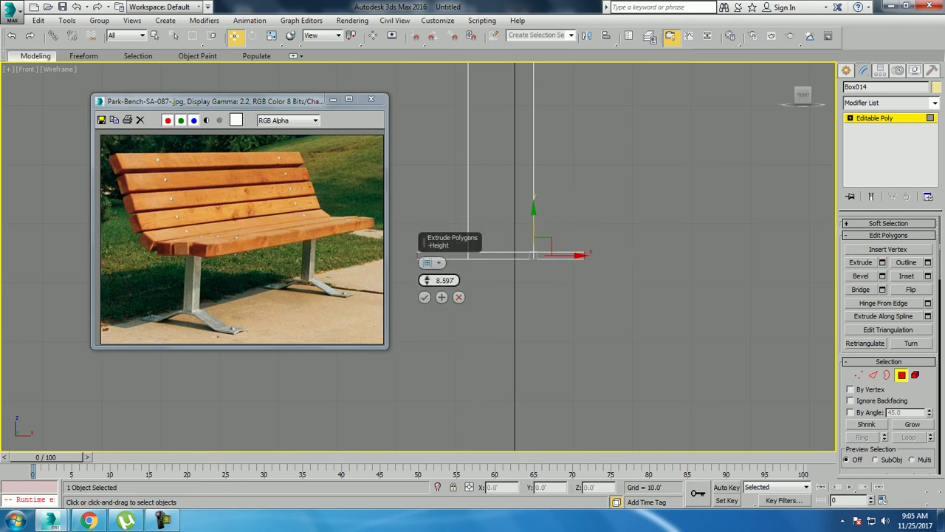
pyautogui.click(425, 297)
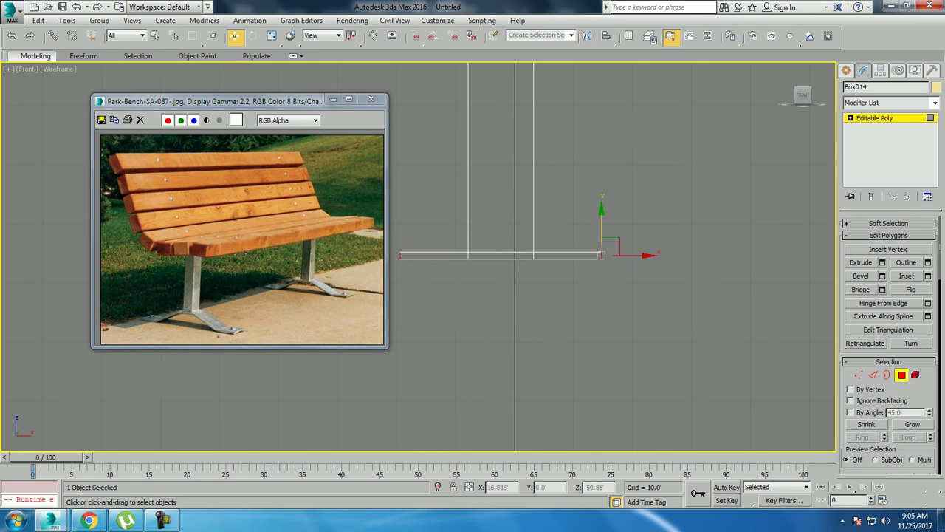
pyautogui.moveTo(602, 221); pyautogui.dragTo(601, 260)
pyautogui.moveTo(602, 280); pyautogui.dragTo(651, 281, button='middle')
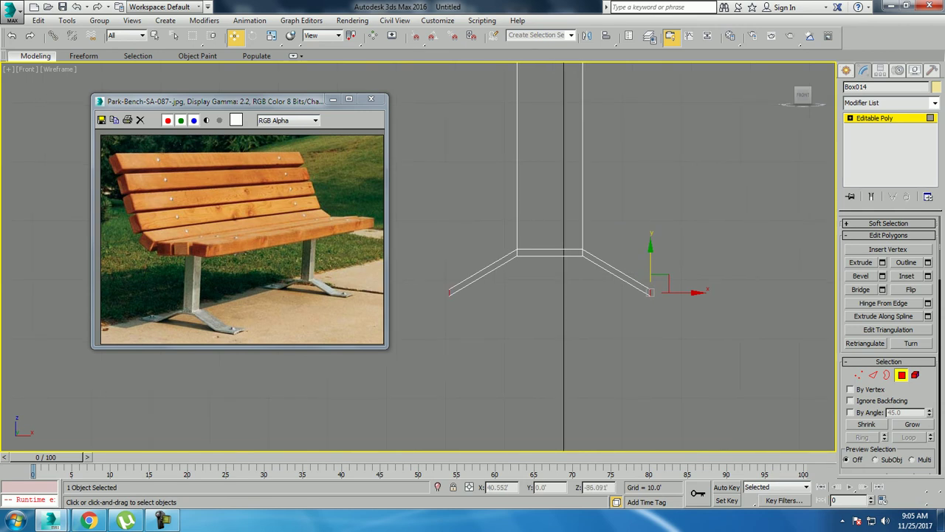
# Extrude the foot ends about 8.2 further outward and review the leg in perspective.
pyautogui.click(881, 262)
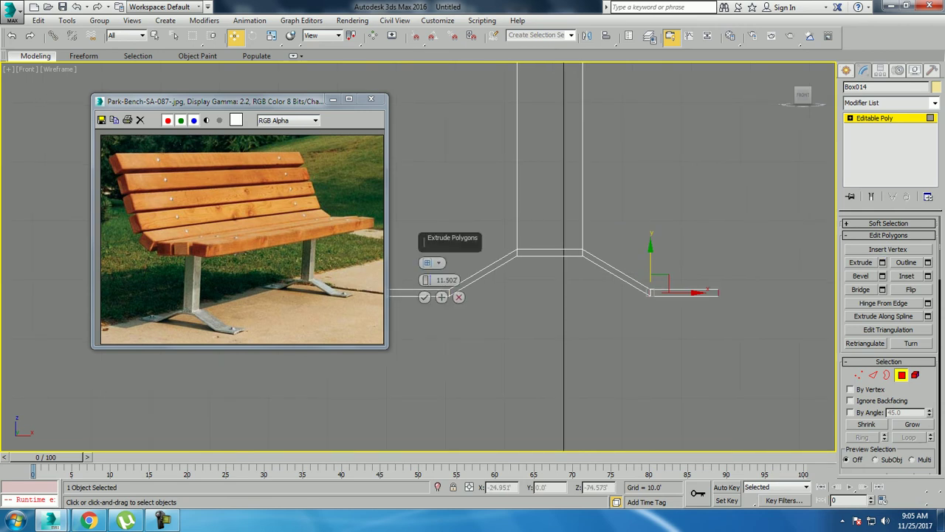
pyautogui.moveTo(425, 280); pyautogui.dragTo(423, 297)
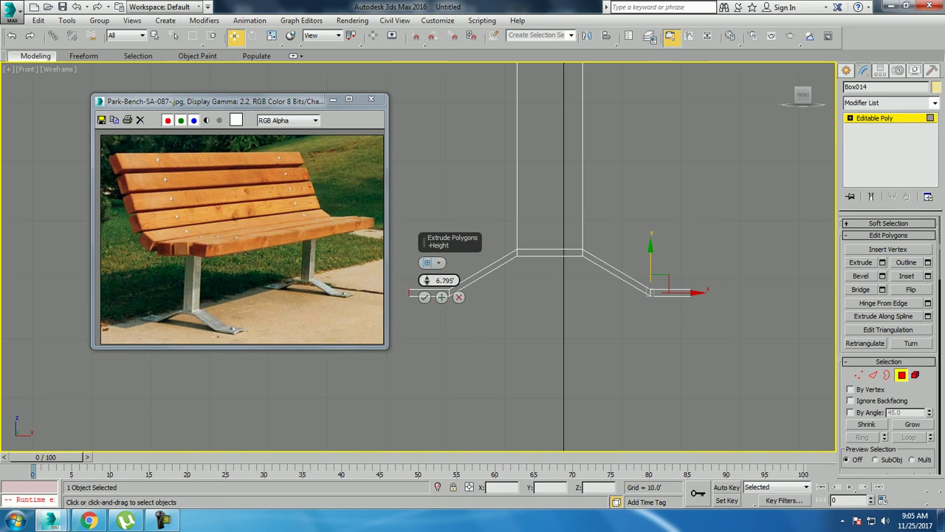
pyautogui.click(424, 297)
pyautogui.hotkey('alt', 'w')
pyautogui.rightClick(668, 395)
pyautogui.hotkey('alt', 'w')
pyautogui.keyDown('alt'); pyautogui.moveTo(561, 384); pyautogui.dragTo(635, 384, button='middle'); pyautogui.keyUp('alt')
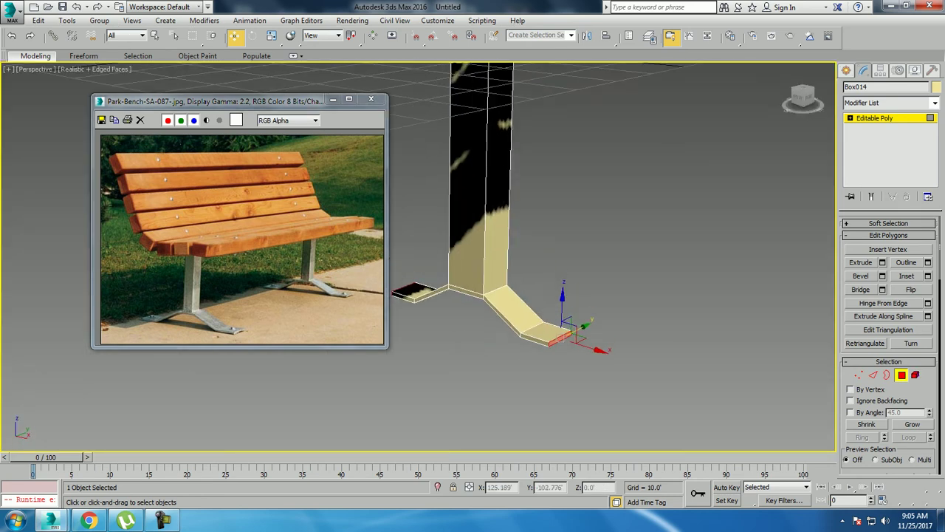
pyautogui.keyDown('alt'); pyautogui.moveTo(562, 259); pyautogui.dragTo(635, 244, button='middle'); pyautogui.keyUp('alt')
pyautogui.scroll(-3, 561, 258)
pyautogui.scroll(3, 561, 259)
pyautogui.keyDown('alt'); pyautogui.moveTo(537, 266); pyautogui.dragTo(506, 210, button='middle'); pyautogui.keyUp('alt')
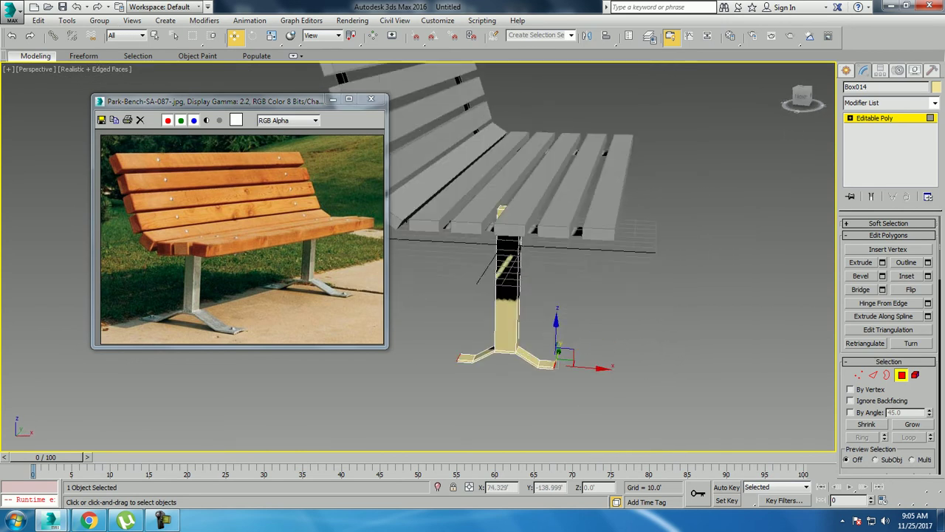
pyautogui.hotkey('alt', 'w')
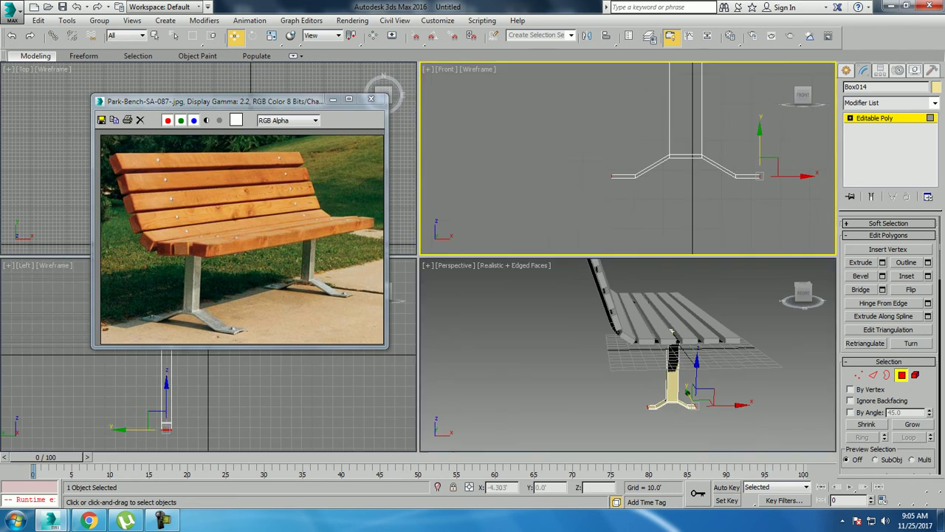
pyautogui.hotkey('alt', 'w')
# Move the right foot's end vertices outward to lengthen that foot.
pyautogui.press('1')
pyautogui.moveTo(569, 259)
pyautogui.mouseDown()
pyautogui.moveTo(643, 292)
pyautogui.moveTo(663, 276)
pyautogui.mouseUp()
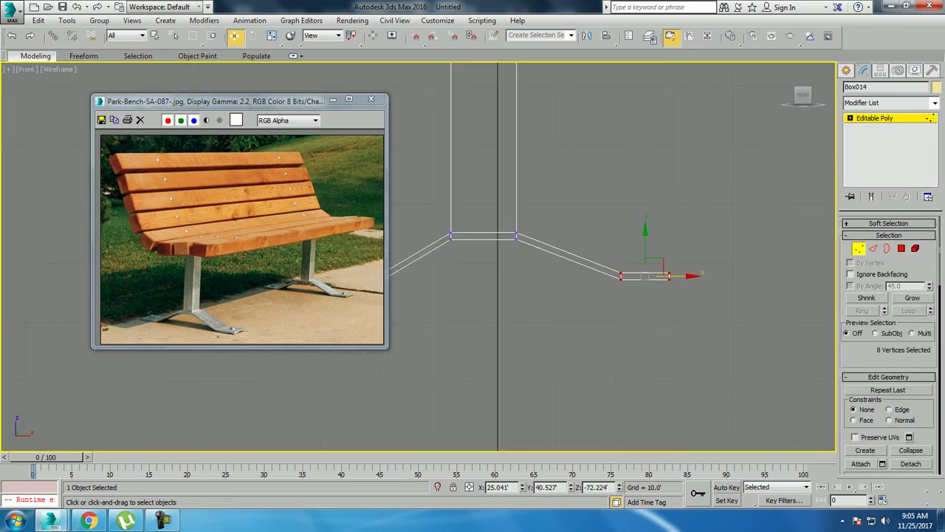
pyautogui.moveTo(735, 218); pyautogui.dragTo(633, 306)
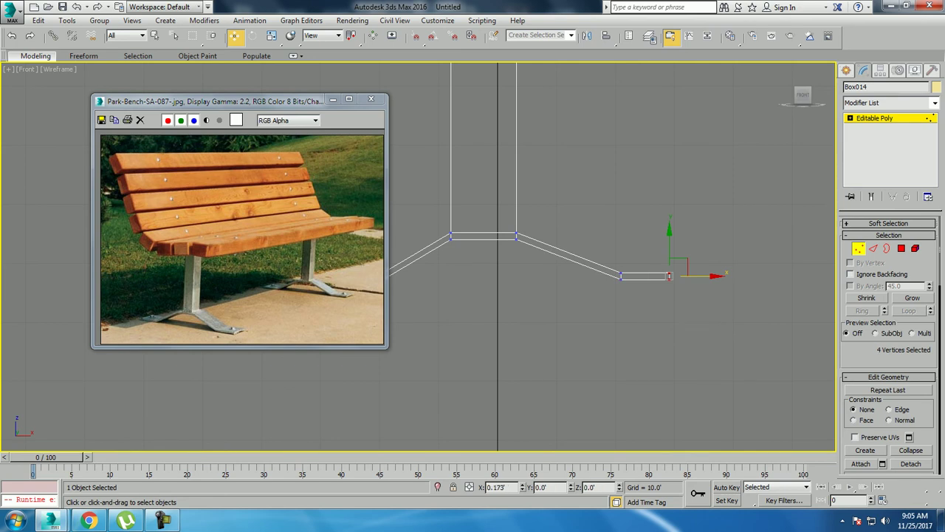
pyautogui.moveTo(705, 276); pyautogui.dragTo(747, 276)
pyautogui.moveTo(747, 276); pyautogui.dragTo(920, 276, button='middle')
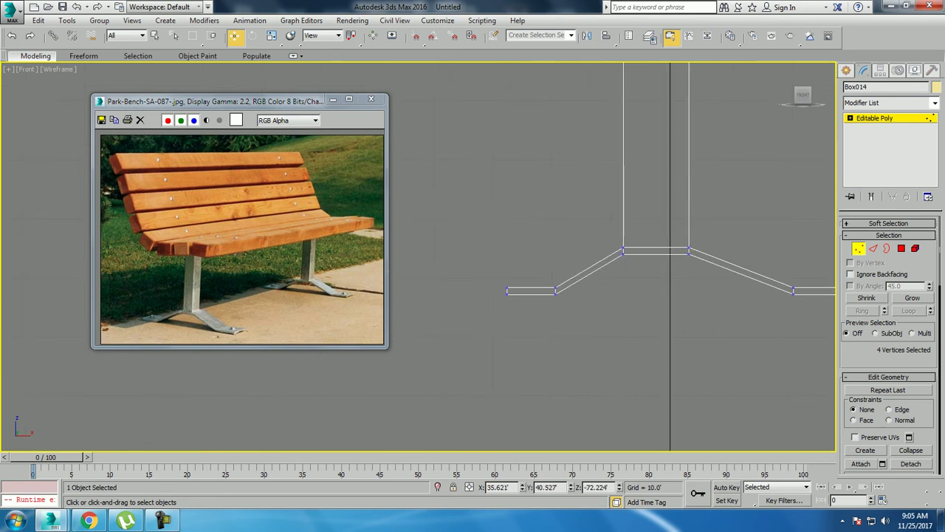
# Move the left foot's end vertices outward to lengthen that foot.
pyautogui.moveTo(443, 220); pyautogui.dragTo(547, 322)
pyautogui.moveTo(569, 290)
pyautogui.mouseDown()
pyautogui.moveTo(509, 290)
pyautogui.moveTo(530, 290)
pyautogui.mouseUp()
pyautogui.moveTo(426, 267); pyautogui.dragTo(482, 324)
pyautogui.moveTo(526, 288); pyautogui.dragTo(479, 288)
pyautogui.scroll(-3, 517, 297)
pyautogui.scroll(-2, 517, 297)
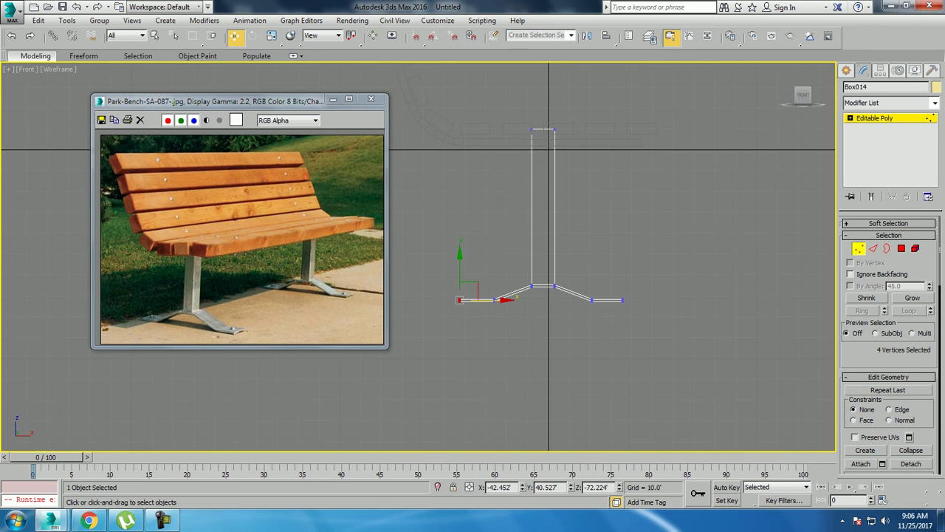
# Raise the leg's central vertices slightly.
pyautogui.hotkey('alt', 'w')
pyautogui.hotkey('alt', 'w')
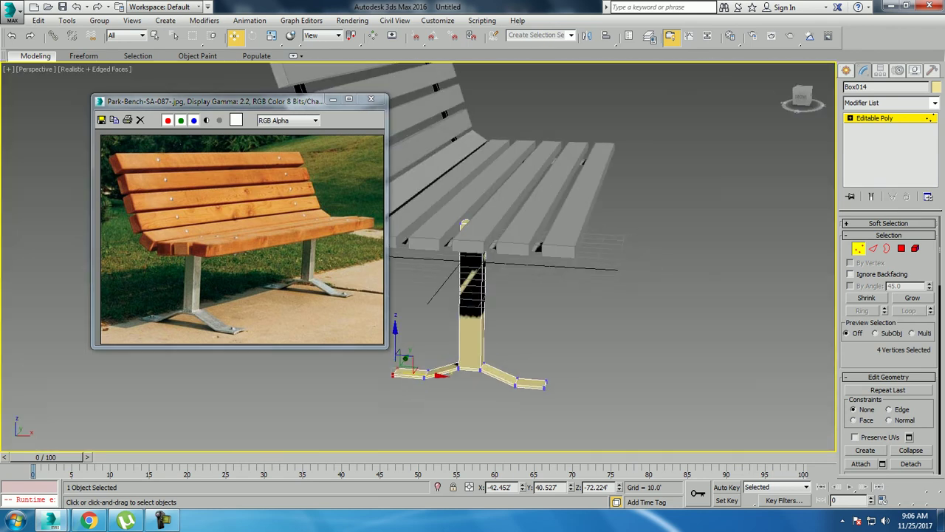
pyautogui.hotkey('alt', 'w')
pyautogui.hotkey('alt', 'w')
pyautogui.moveTo(458, 288)
pyautogui.mouseDown()
pyautogui.moveTo(509, 310)
pyautogui.moveTo(481, 297)
pyautogui.mouseUp()
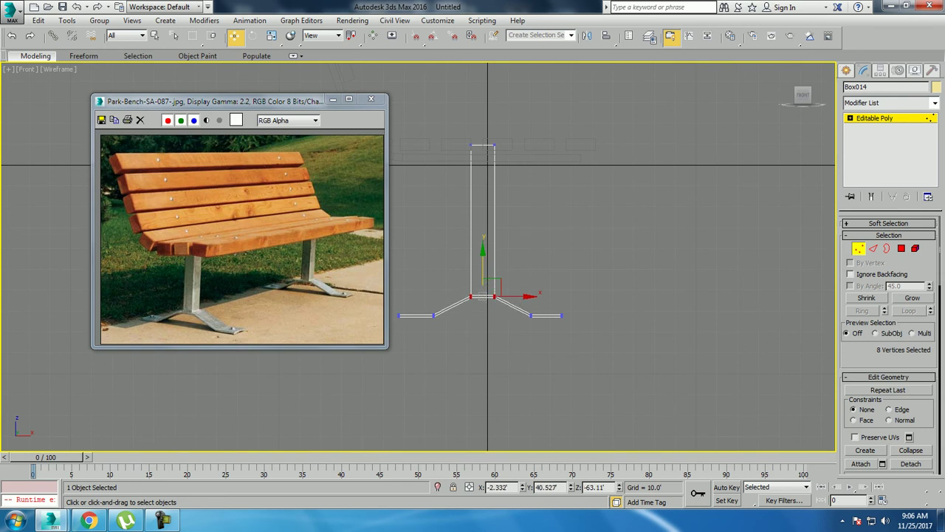
pyautogui.moveTo(482, 295); pyautogui.dragTo(503, 298, button='middle')
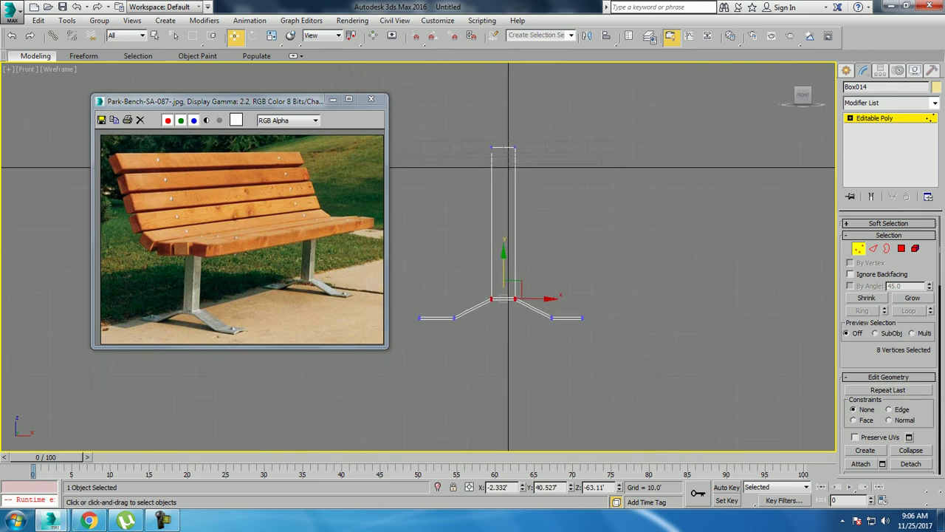
pyautogui.hotkey('alt', 'w')
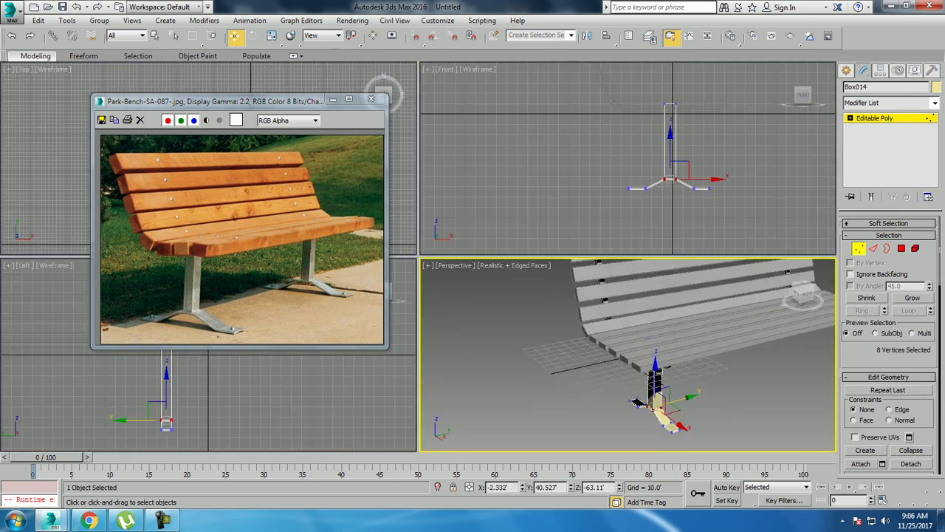
pyautogui.hotkey('alt', 'w')
pyautogui.scroll(-3, 495, 280)
pyautogui.keyDown('alt'); pyautogui.moveTo(495, 280); pyautogui.dragTo(540, 310, button='middle'); pyautogui.keyUp('alt')
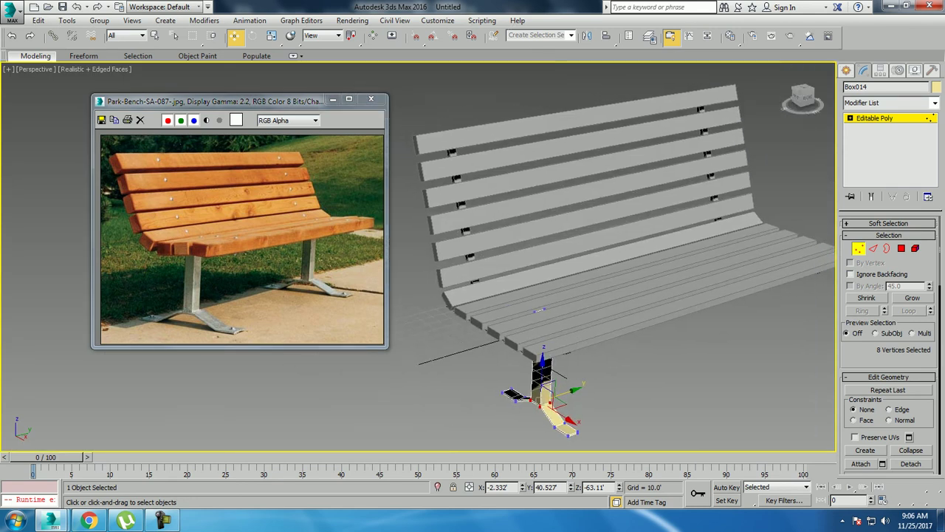
pyautogui.keyDown('alt'); pyautogui.moveTo(539, 310); pyautogui.dragTo(606, 341, button='middle'); pyautogui.keyUp('alt')
pyautogui.scroll(5, 561, 325)
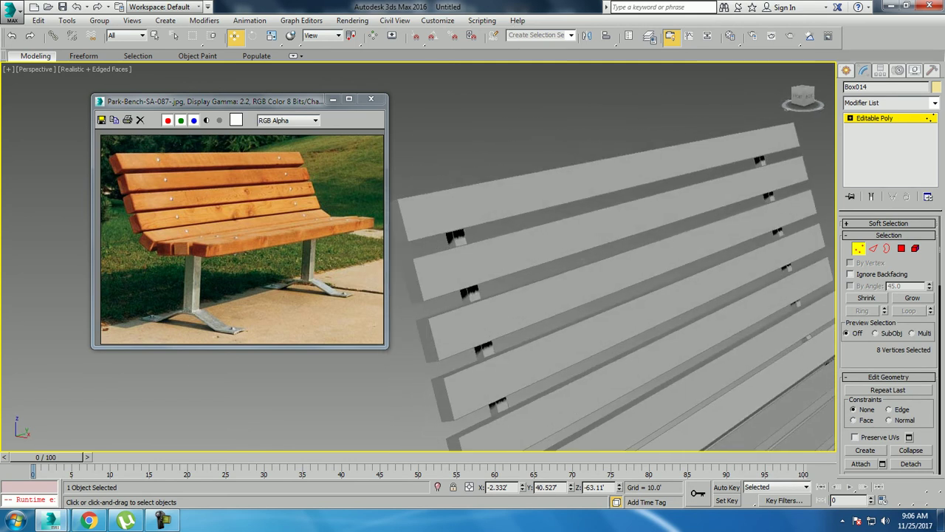
pyautogui.click(605, 342)
pyautogui.moveTo(606, 341)
pyautogui.keyDown('alt'); pyautogui.mouseDown(button='middle')
pyautogui.moveTo(635, 347)
pyautogui.moveTo(517, 273)
pyautogui.mouseUp(button='middle'); pyautogui.keyUp('alt')
pyautogui.scroll(2, 606, 310)
pyautogui.scroll(2, 606, 311)
pyautogui.scroll(2, 606, 310)
# Create a small sphere directly on a backrest slat with AutoGrid enabled.
pyautogui.click(517, 133)
pyautogui.click(605, 222)
pyautogui.click(847, 70)
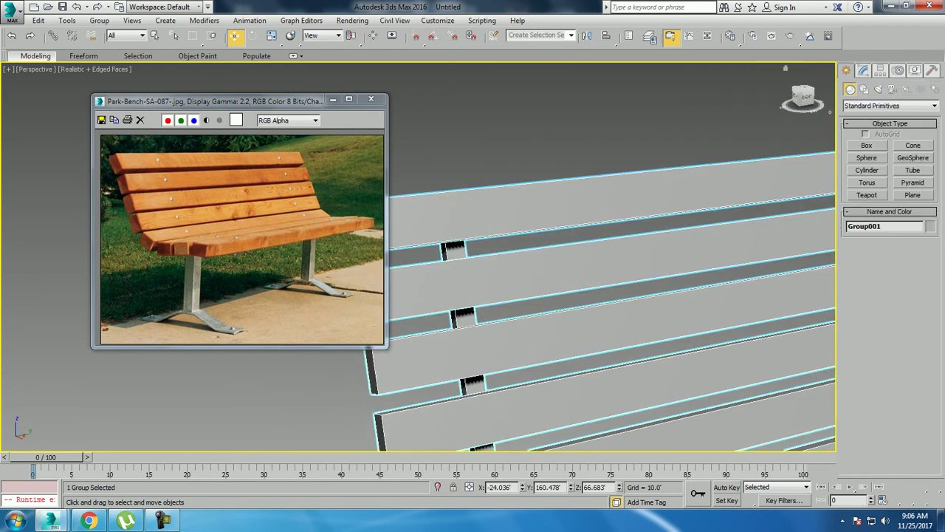
pyautogui.click(867, 158)
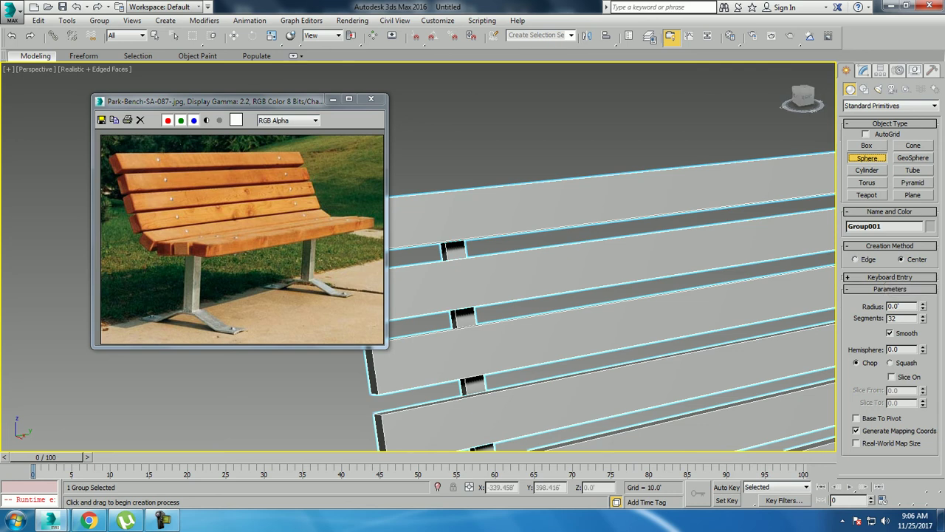
pyautogui.click(866, 133)
pyautogui.moveTo(455, 217); pyautogui.dragTo(455, 215)
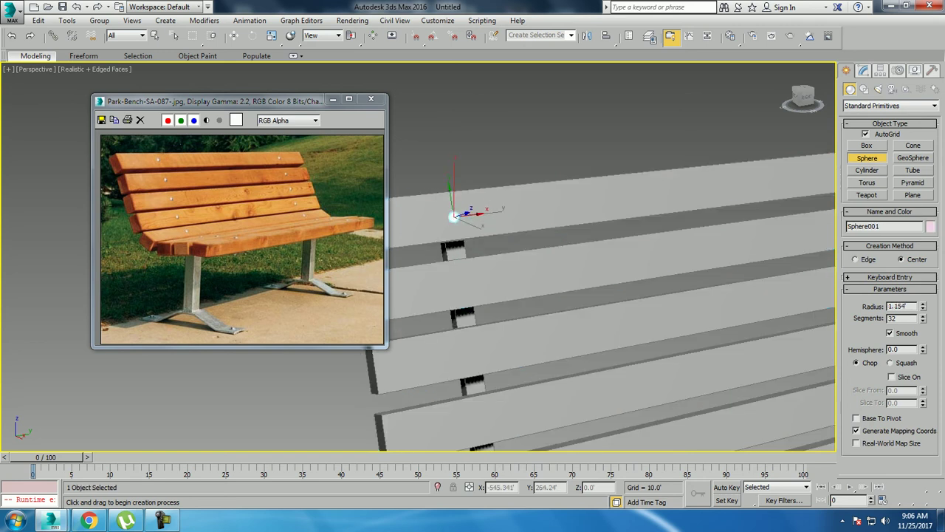
# Use the Local reference coordinate system to move the sphere out of the slat.
pyautogui.press('w')
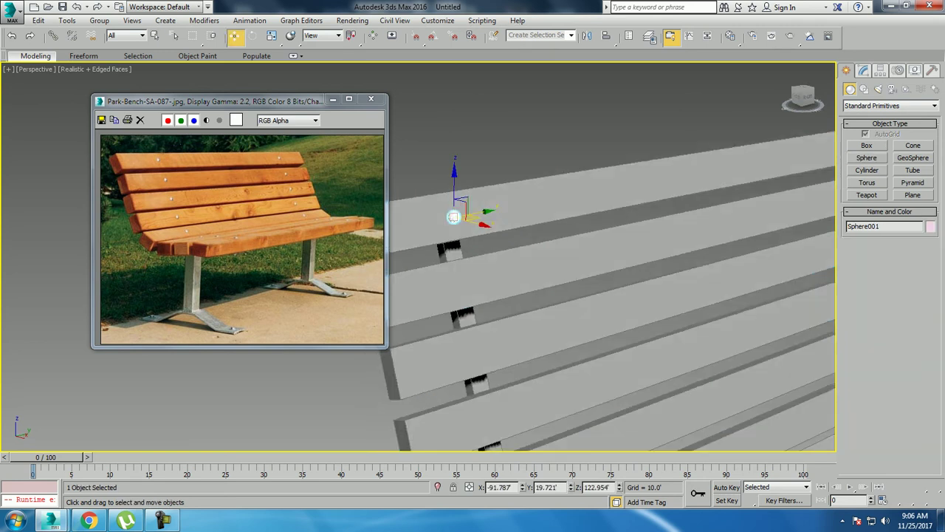
pyautogui.scroll(10, 455, 217)
pyautogui.scroll(-5, 473, 221)
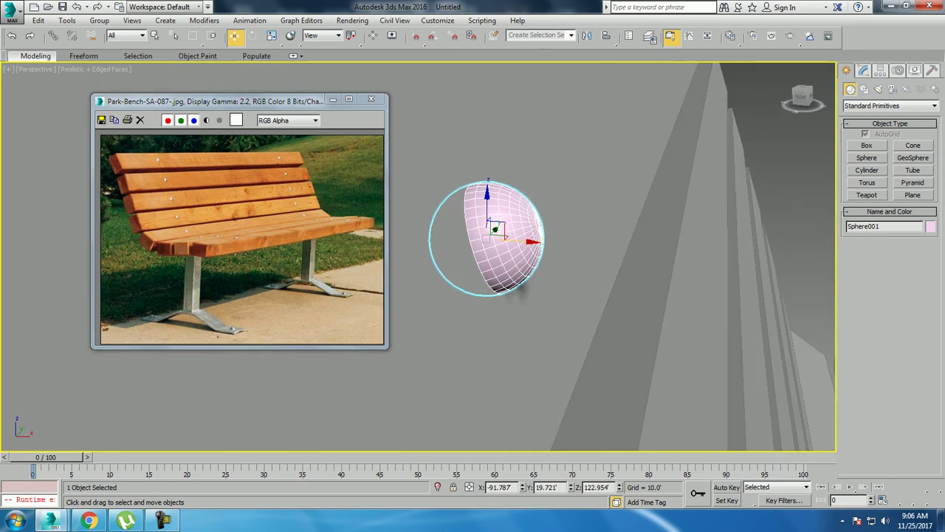
pyautogui.click(323, 36)
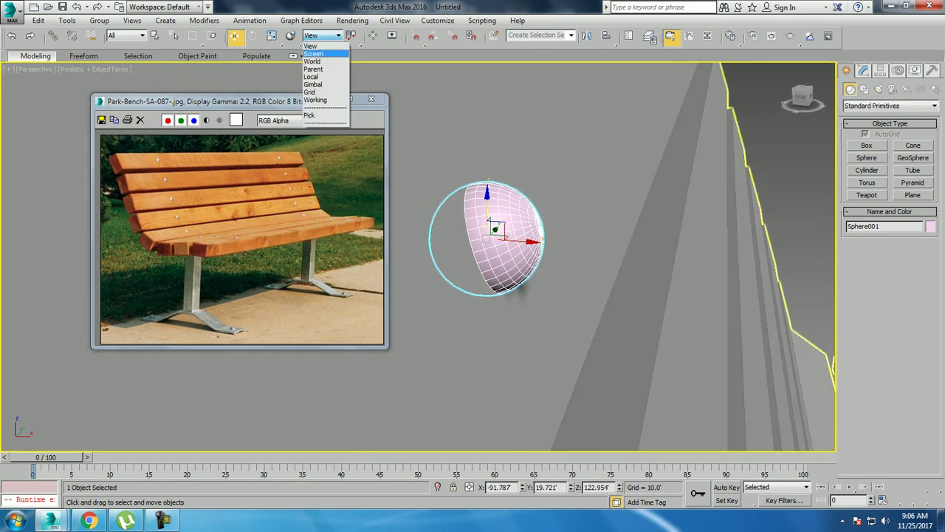
pyautogui.click(311, 77)
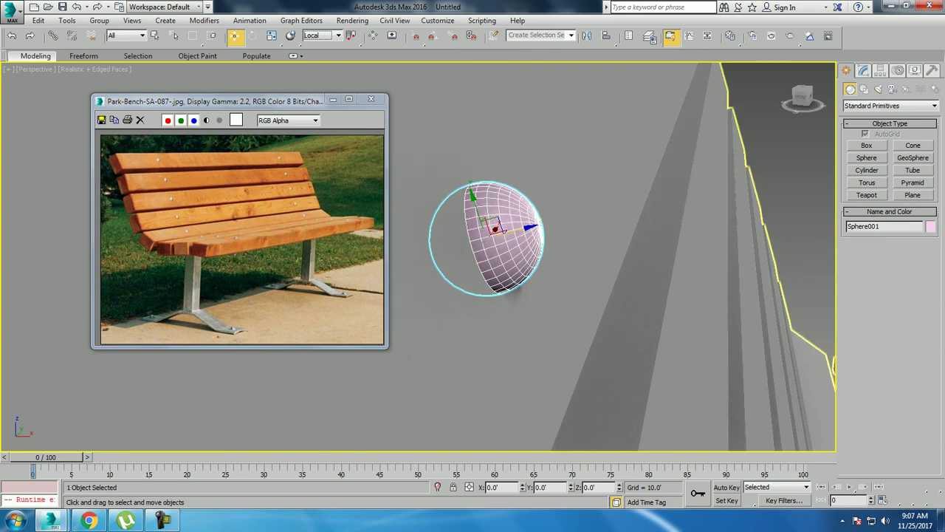
pyautogui.moveTo(495, 229); pyautogui.dragTo(567, 208)
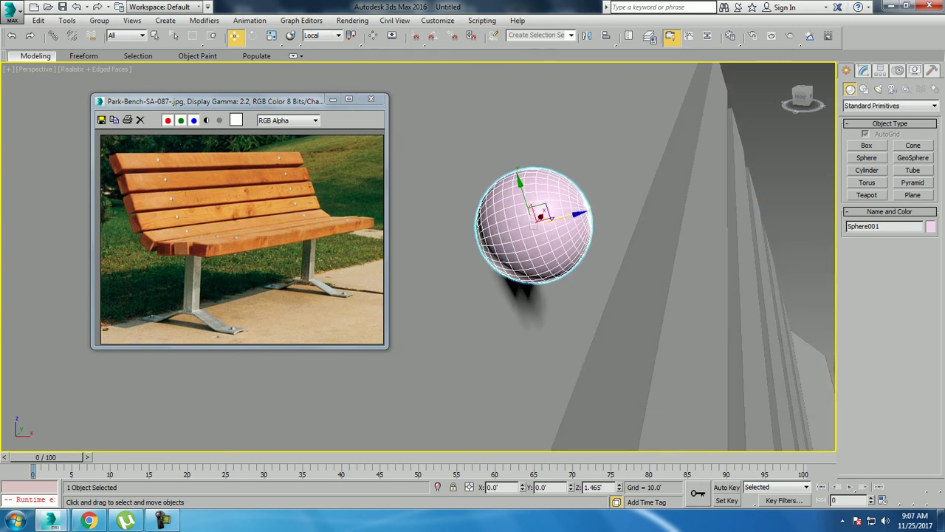
pyautogui.click(864, 70)
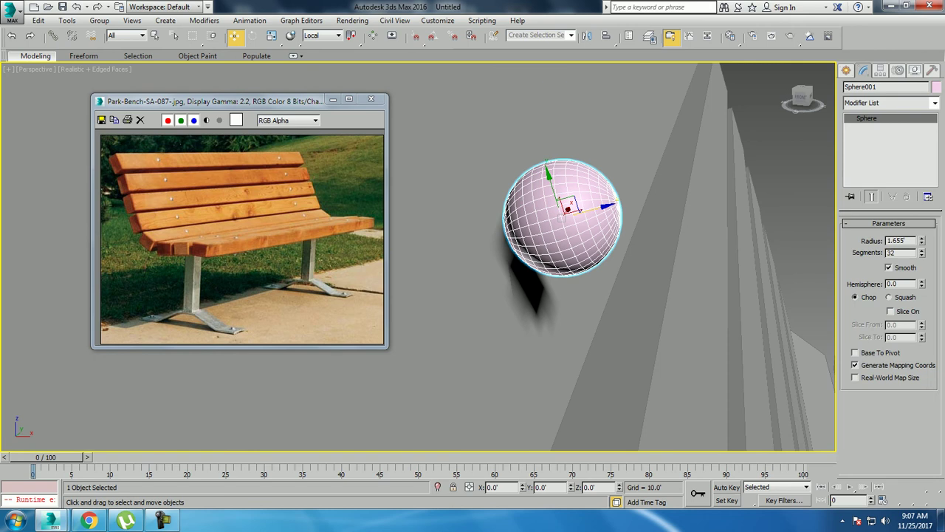
# Turn the sphere into a half dome with hemisphere 0.5 and 8 segments.
pyautogui.moveTo(922, 253); pyautogui.dragTo(922, 266)
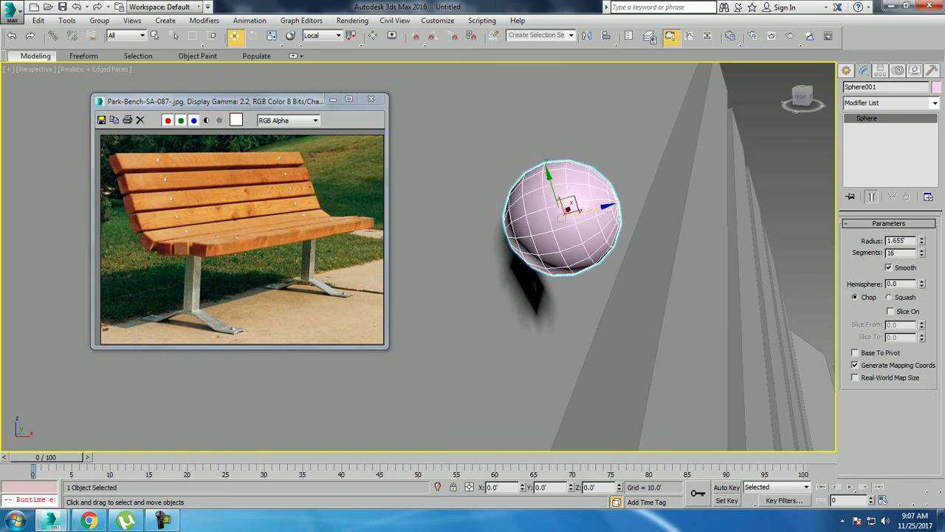
pyautogui.click(901, 284)
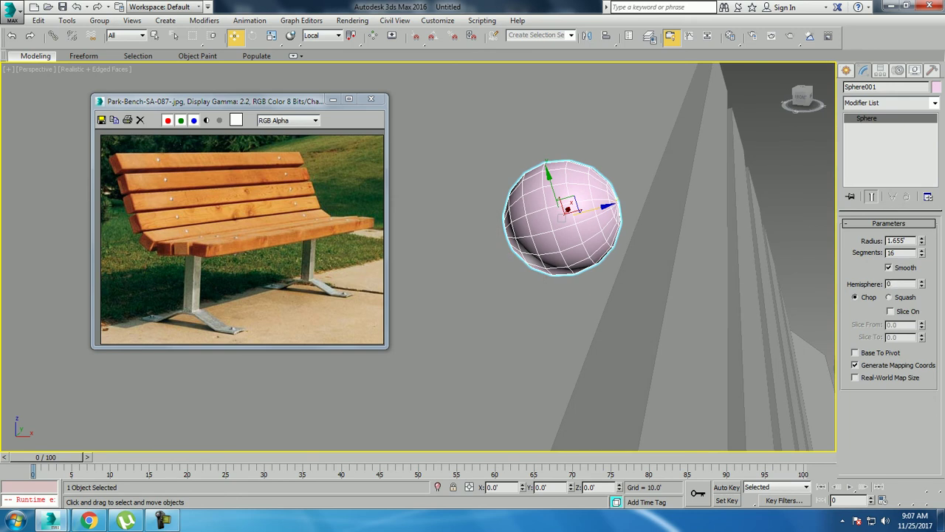
pyautogui.write('.5')
pyautogui.press('Return')
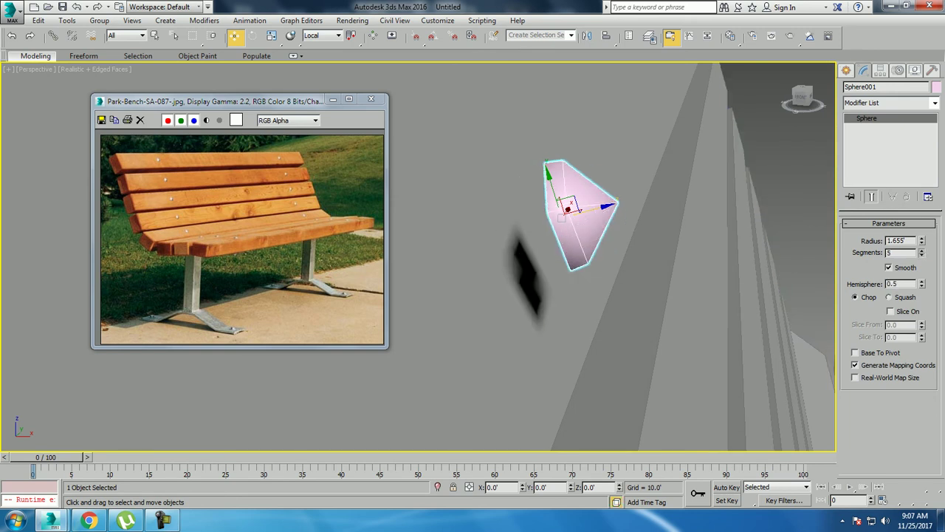
pyautogui.write('8')
pyautogui.press('Return')
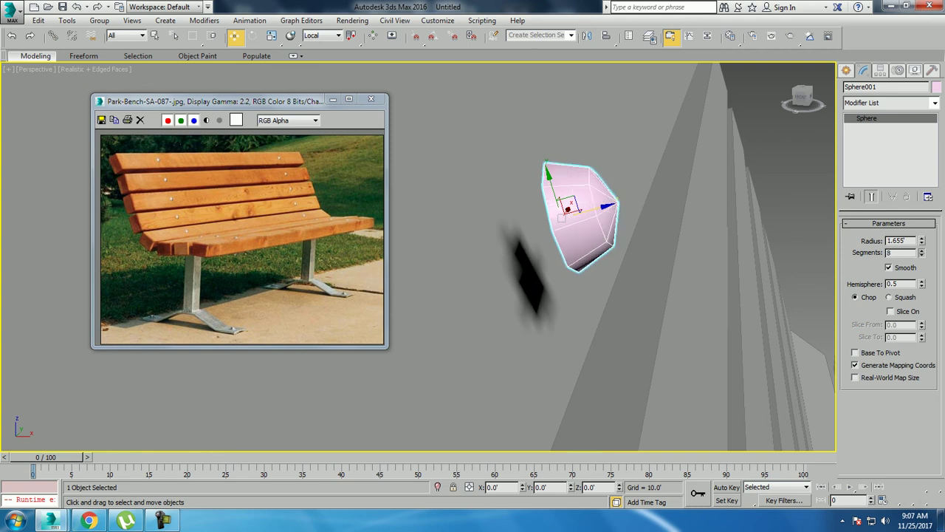
# Scale the dome down to about 72% and view the bench from the front.
pyautogui.press('r')
pyautogui.moveTo(565, 203)
pyautogui.mouseDown()
pyautogui.moveTo(565, 221)
pyautogui.moveTo(480, 235)
pyautogui.moveTo(489, 230)
pyautogui.mouseUp()
pyautogui.press('w')
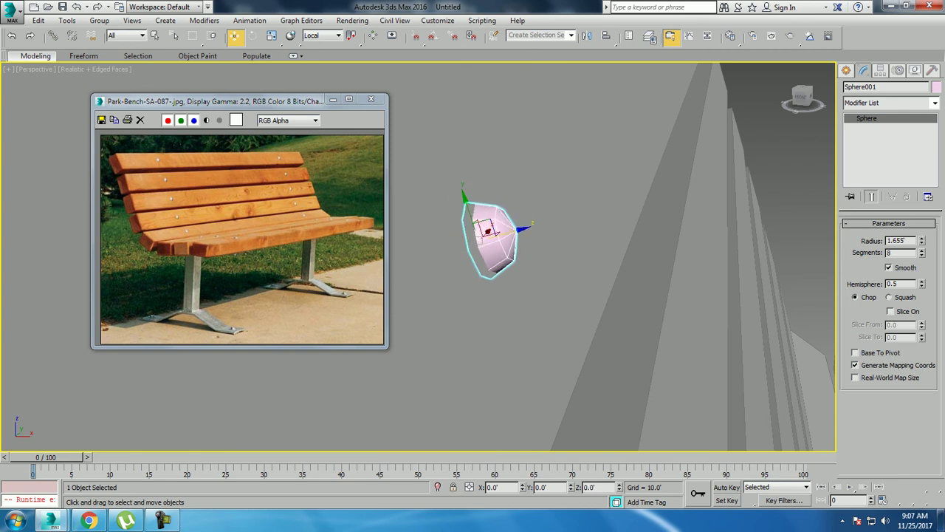
pyautogui.scroll(-5, 580, 240)
pyautogui.scroll(-3, 576, 240)
pyautogui.click(803, 96)
pyautogui.scroll(4, 606, 281)
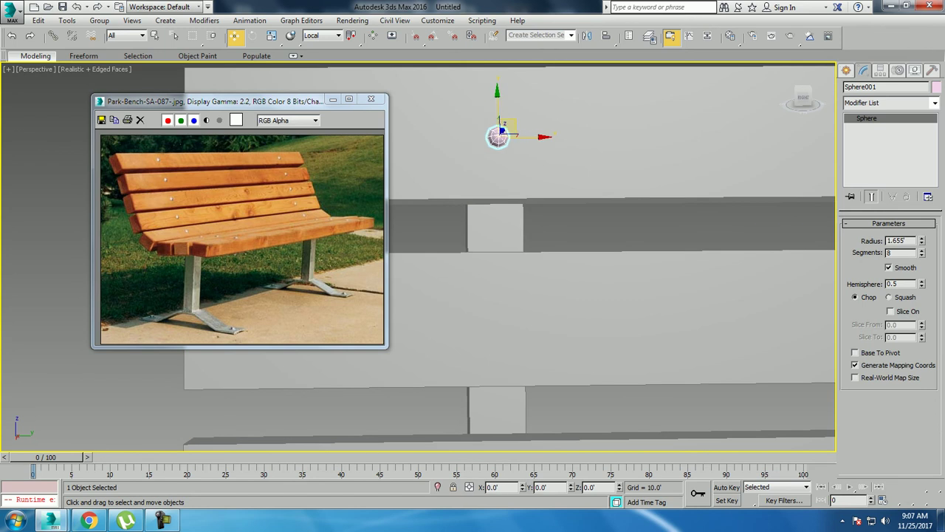
# Switch viewport layouts and zoom in on the bolt dome.
pyautogui.keyDown('alt'); pyautogui.moveTo(517, 221); pyautogui.dragTo(472, 192, button='middle'); pyautogui.keyUp('alt')
pyautogui.hotkey('shift', 'z')
pyautogui.hotkey('alt', 'w')
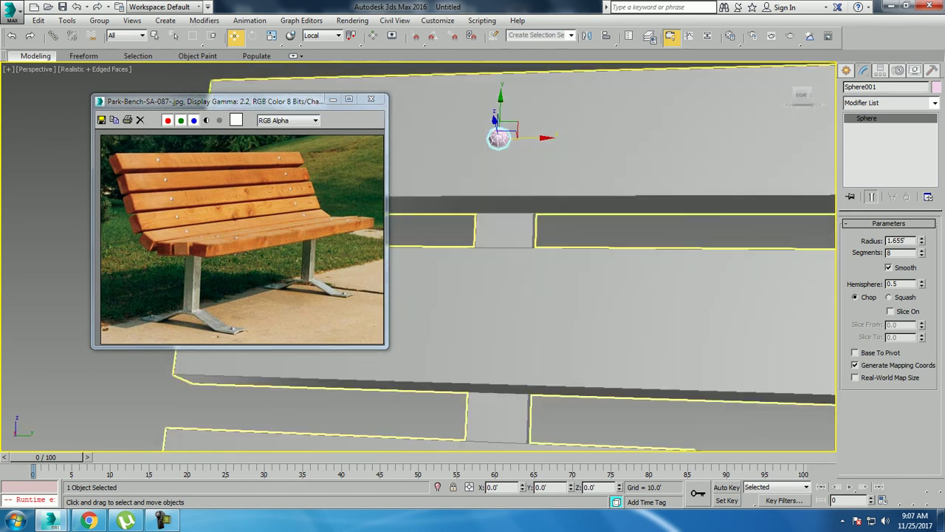
pyautogui.hotkey('alt', 'w')
pyautogui.press('z')
pyautogui.scroll(-3, 418, 256)
pyautogui.hotkey('alt', 'w')
pyautogui.press('z')
# Frame the curved backrest in the Front view and Shift-drag the dome down to clone it.
pyautogui.moveTo(628, 163)
pyautogui.keyDown('alt'); pyautogui.mouseDown(button='middle')
pyautogui.moveTo(591, 147)
pyautogui.moveTo(640, 162)
pyautogui.mouseUp(button='middle'); pyautogui.keyUp('alt')
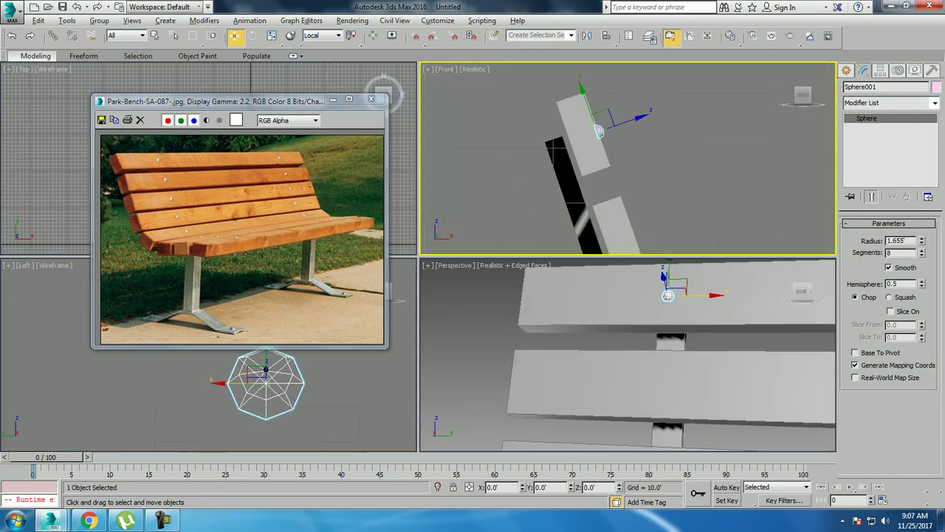
pyautogui.hotkey('alt', 'w')
pyautogui.moveTo(369, 332); pyautogui.dragTo(517, 295, button='middle')
pyautogui.moveTo(513, 194); pyautogui.dragTo(469, 118, button='middle')
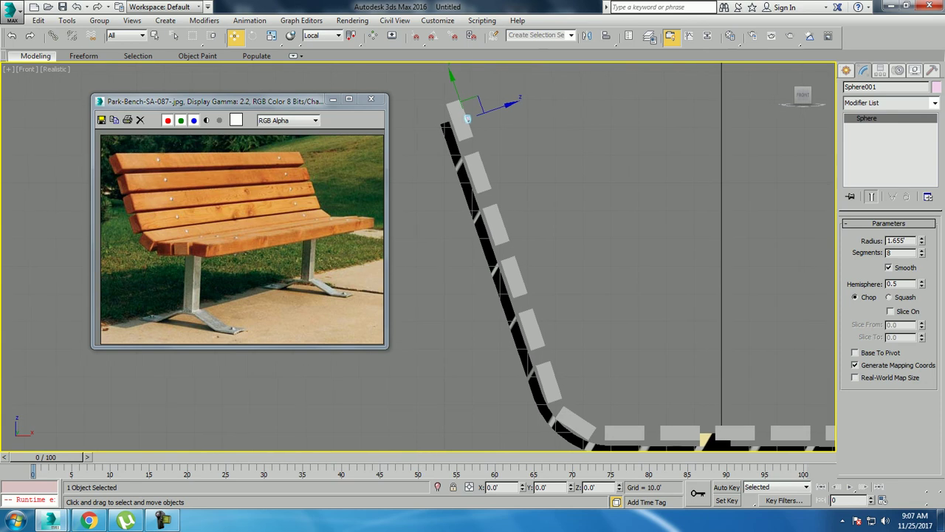
pyautogui.keyDown('shift'); pyautogui.moveTo(469, 119); pyautogui.dragTo(487, 170); pyautogui.keyUp('shift')
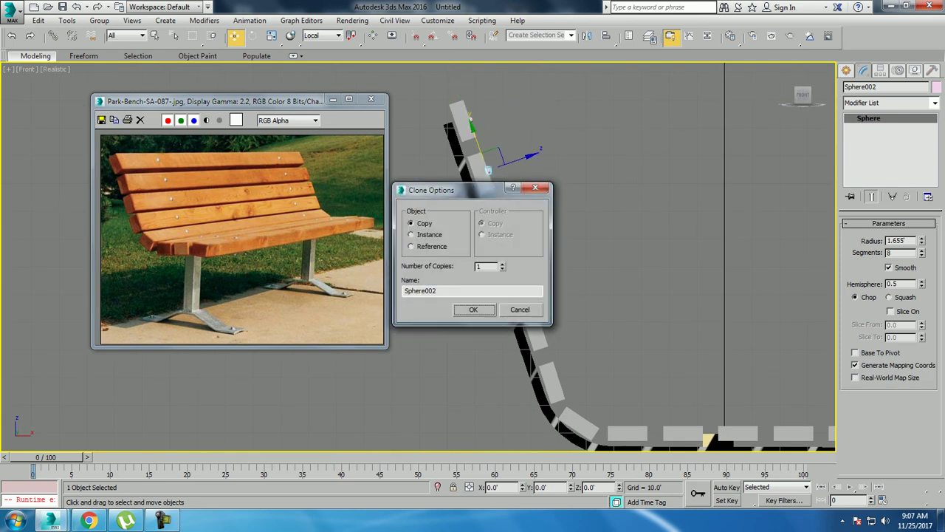
# Accept the bolt copies and seat the lower bolts onto their slats.
pyautogui.write('3')
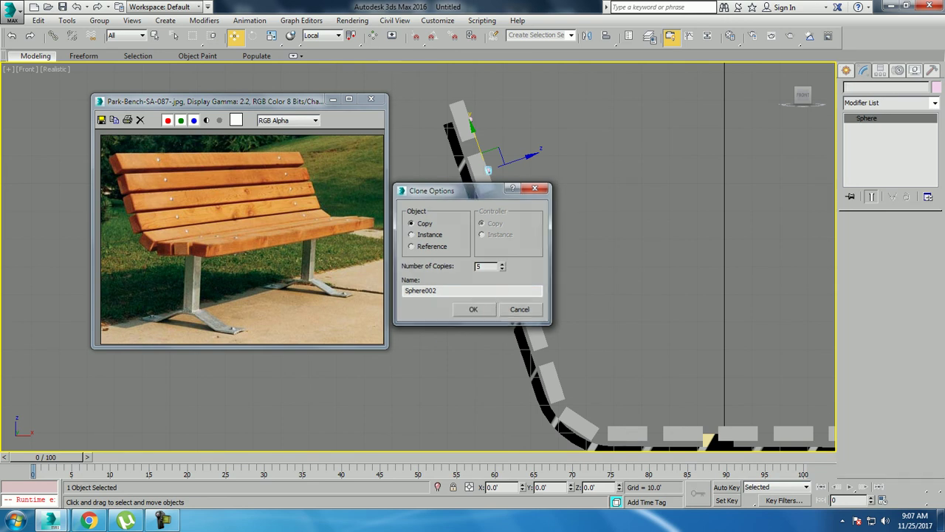
pyautogui.press('Return')
pyautogui.scroll(2, 624, 436)
pyautogui.scroll(2, 624, 436)
pyautogui.scroll(1, 526, 377)
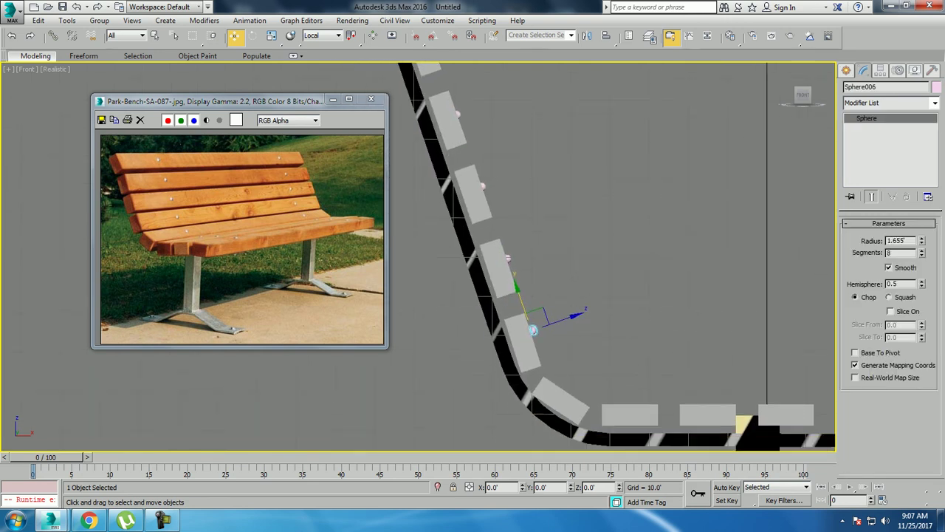
pyautogui.scroll(2, 526, 377)
pyautogui.moveTo(569, 305); pyautogui.dragTo(561, 304)
pyautogui.moveTo(515, 277); pyautogui.dragTo(519, 291)
# Move each upper bolt flush onto its own backrest slat.
pyautogui.click(487, 172)
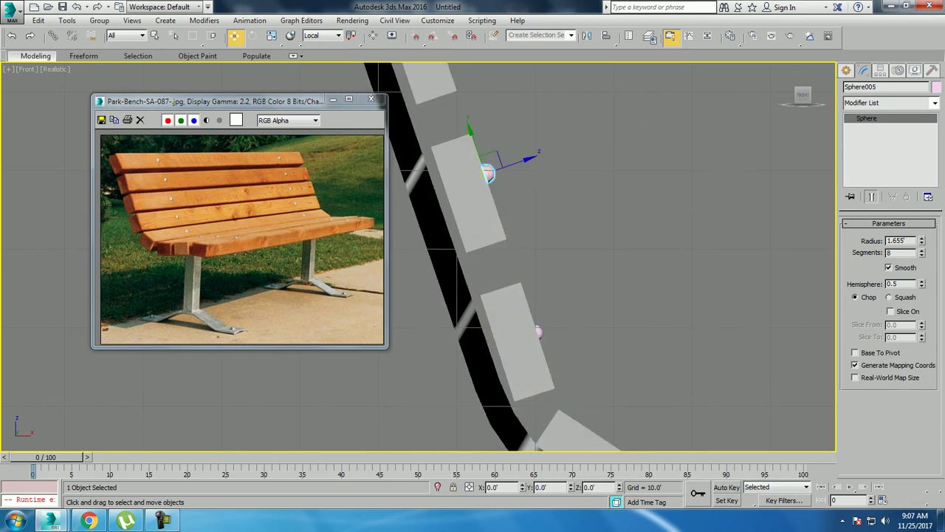
pyautogui.moveTo(485, 173); pyautogui.dragTo(488, 185)
pyautogui.moveTo(488, 186); pyautogui.dragTo(510, 327, button='middle')
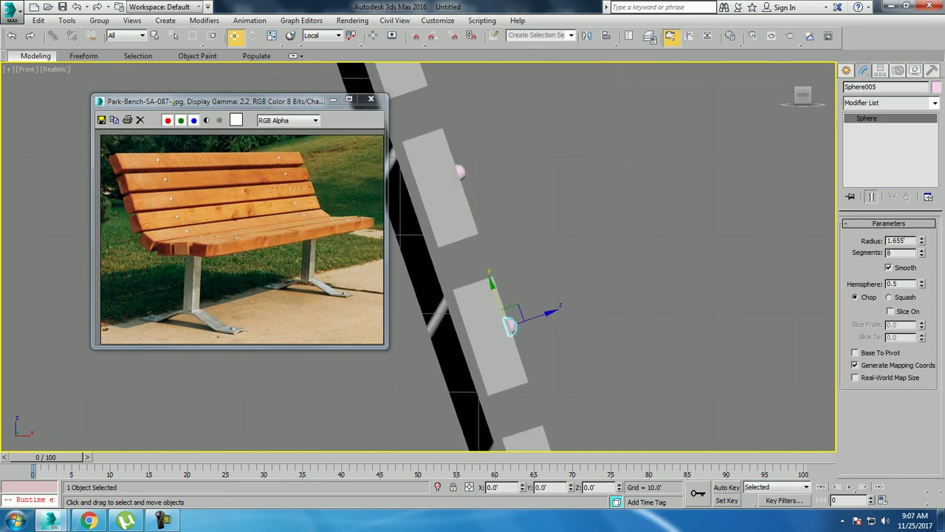
pyautogui.click(459, 171)
pyautogui.press('F3')
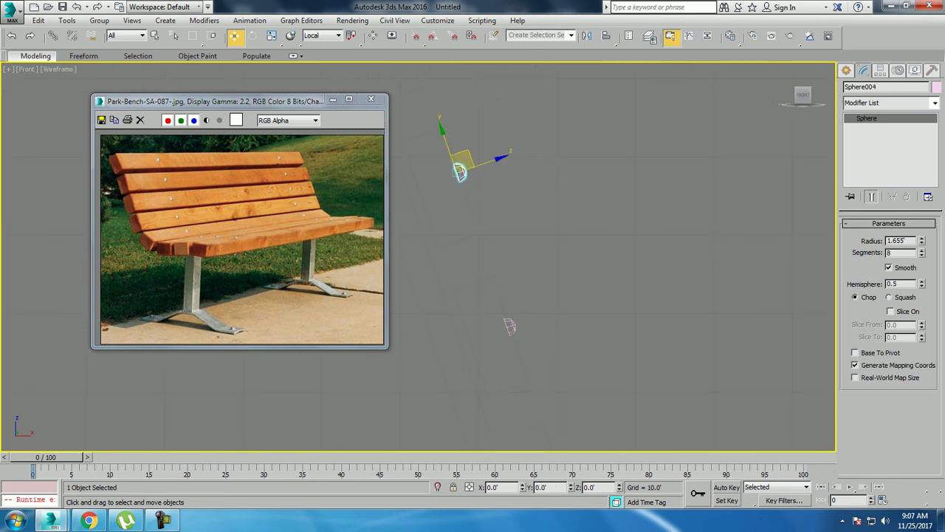
pyautogui.press('F3')
pyautogui.moveTo(459, 171); pyautogui.dragTo(463, 181)
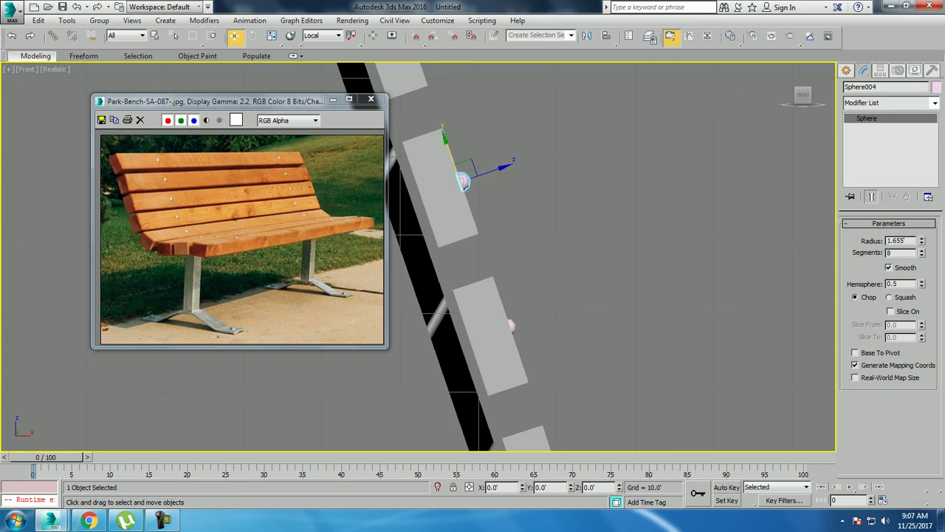
pyautogui.scroll(-5, 506, 185)
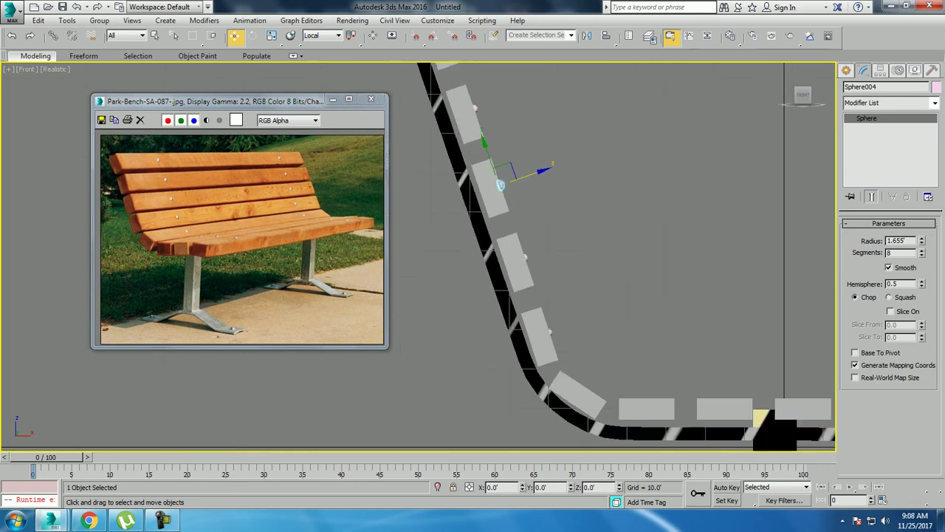
pyautogui.scroll(-1, 506, 184)
pyautogui.hotkey('alt', 'w')
# Select only the six back bolts and Shift-drag them along X to the slats' right end.
pyautogui.scroll(3, 628, 355)
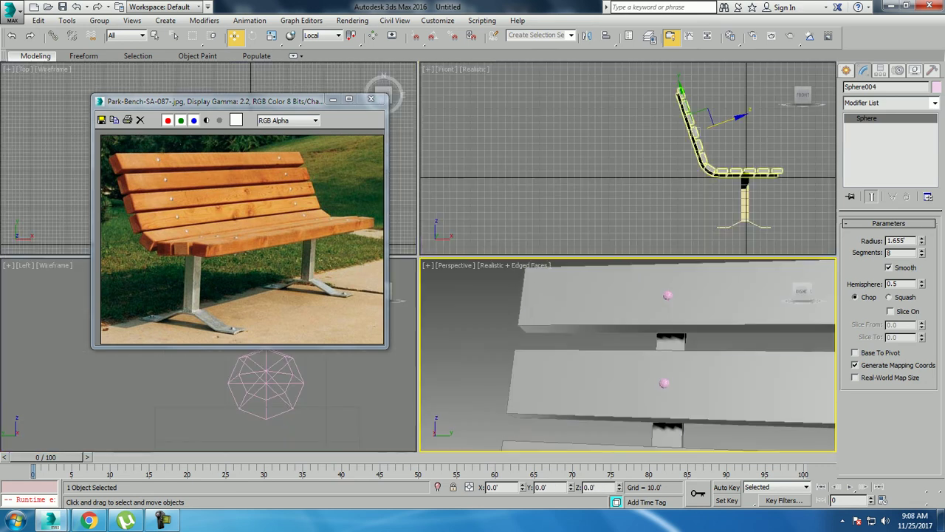
pyautogui.hotkey('alt', 'w')
pyautogui.scroll(2, 643, 295)
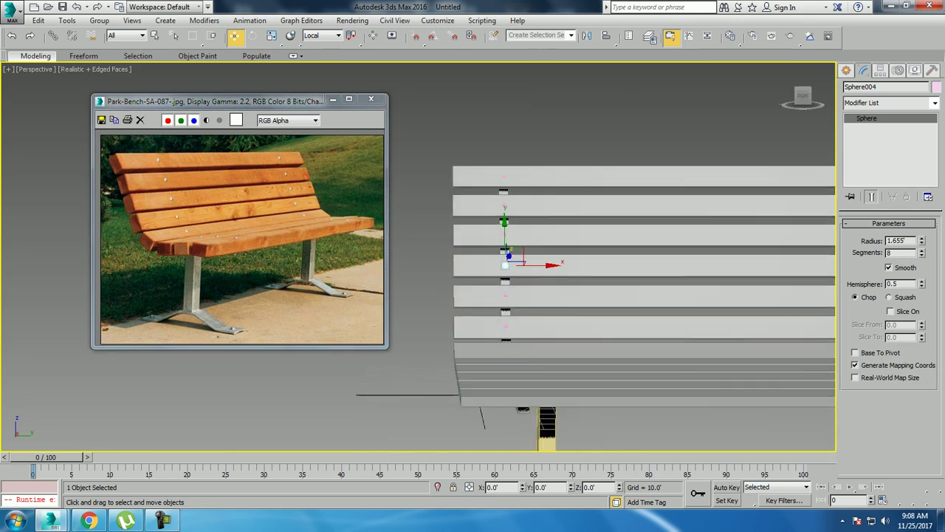
pyautogui.hotkey('ctrl', 'a')
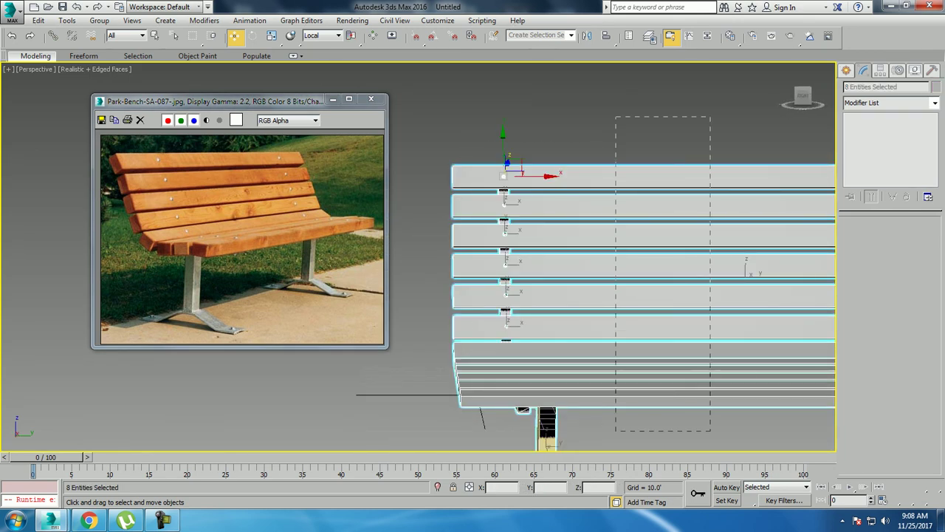
pyautogui.moveTo(616, 116); pyautogui.dragTo(710, 431)
pyautogui.keyDown('alt'); pyautogui.moveTo(711, 430); pyautogui.dragTo(664, 414, button='middle'); pyautogui.keyUp('alt')
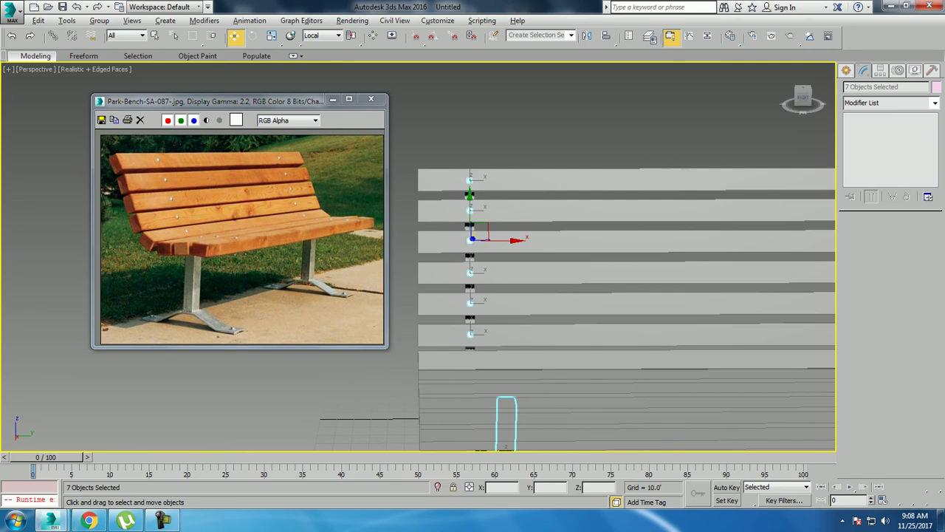
pyautogui.keyDown('alt'); pyautogui.click(506, 425); pyautogui.keyUp('alt')
pyautogui.moveTo(506, 424)
pyautogui.keyDown('alt'); pyautogui.mouseDown(button='middle')
pyautogui.moveTo(413, 413)
pyautogui.moveTo(469, 432)
pyautogui.mouseUp(button='middle'); pyautogui.keyUp('alt')
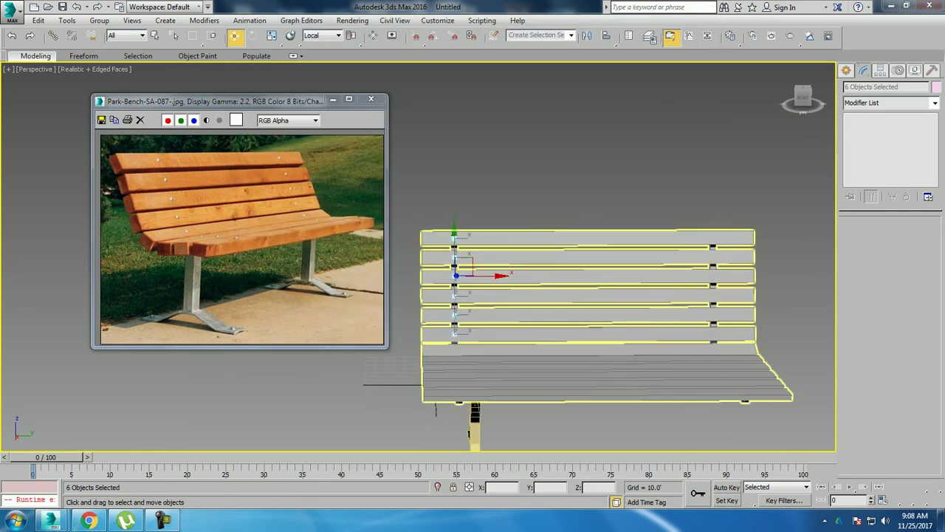
pyautogui.moveTo(509, 275)
pyautogui.mouseDown()
pyautogui.moveTo(750, 275)
pyautogui.moveTo(731, 275)
pyautogui.mouseUp()
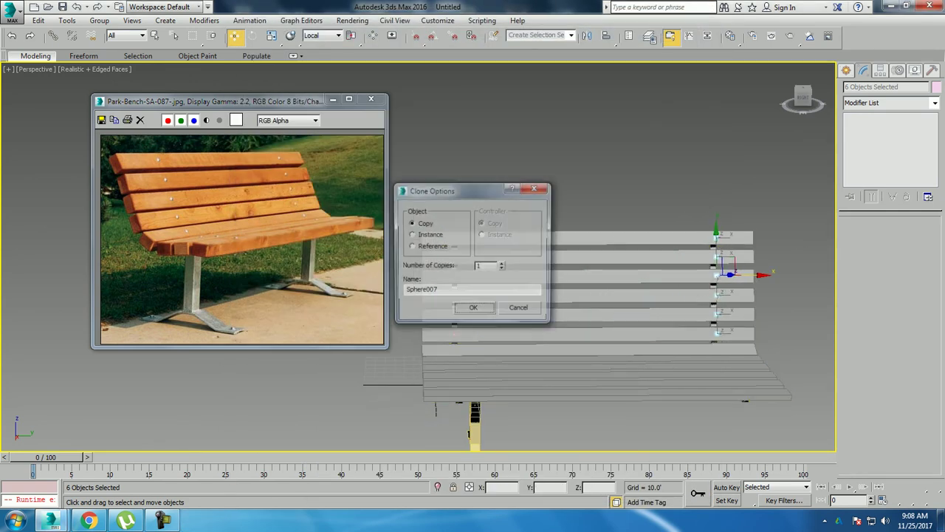
# Accept the bolt copy and colour every object in the scene gray.
pyautogui.press('Return')
pyautogui.keyDown('alt'); pyautogui.moveTo(591, 295); pyautogui.dragTo(516, 277, button='middle'); pyautogui.keyUp('alt')
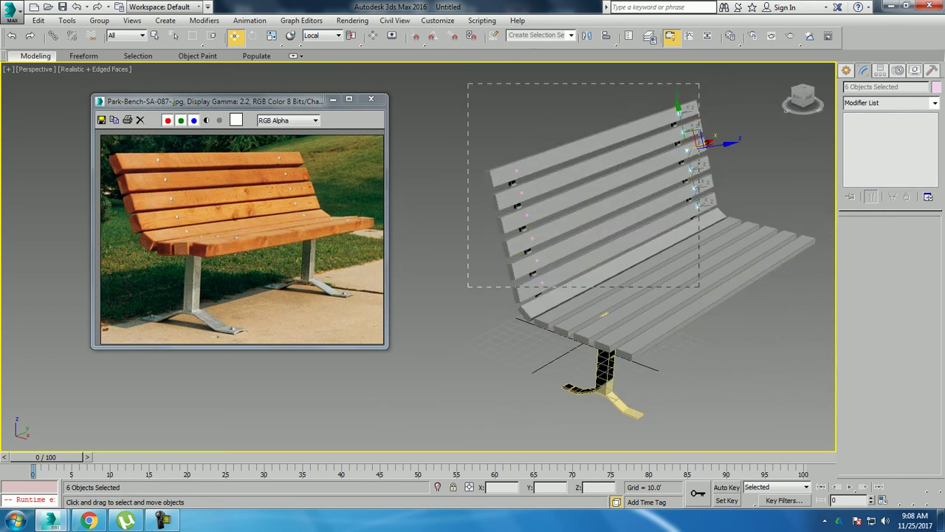
pyautogui.hotkey('ctrl', 'a')
pyautogui.click(935, 87)
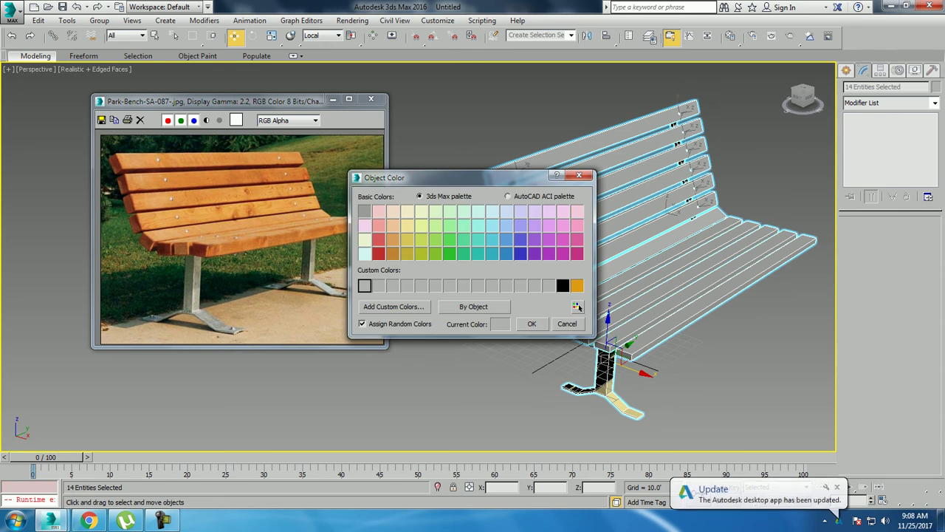
pyautogui.click(532, 324)
pyautogui.click(438, 238)
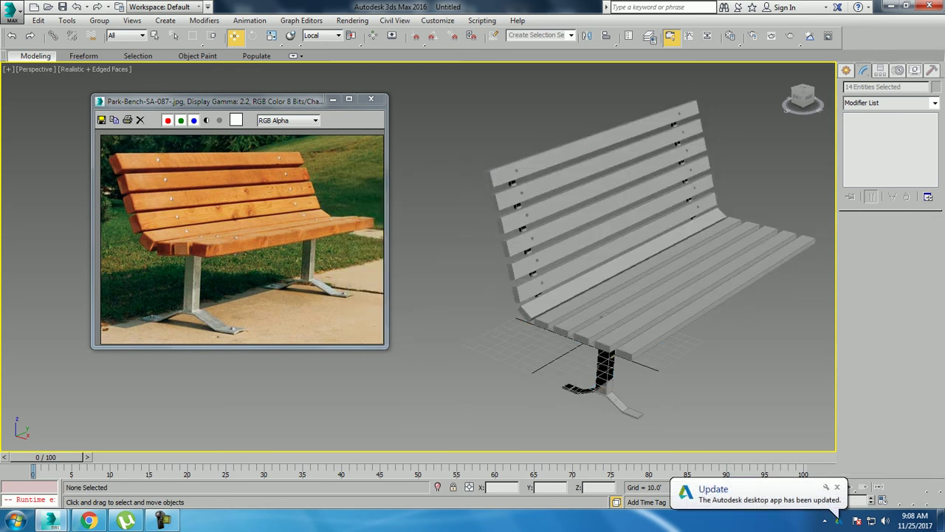
# Select a bolt on the lowest back slat.
pyautogui.scroll(5, 437, 239)
pyautogui.scroll(-3, 437, 239)
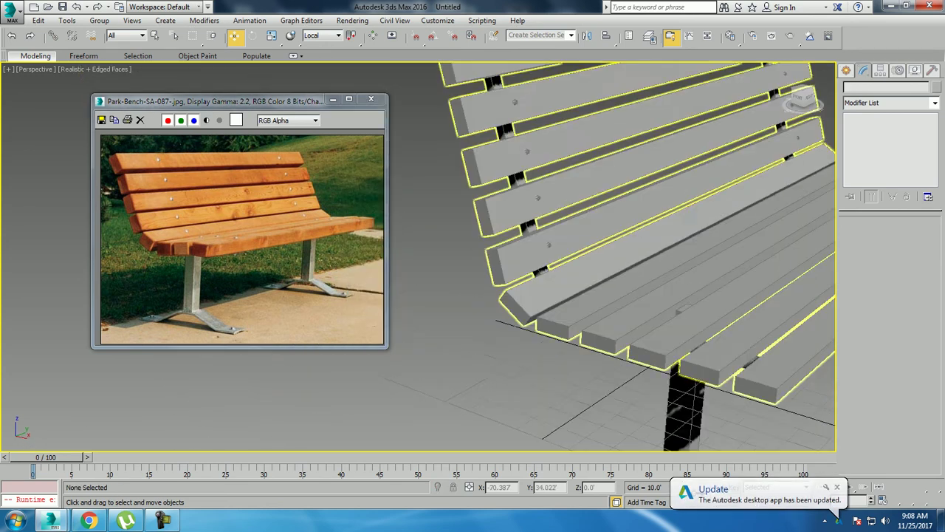
pyautogui.scroll(-3, 668, 323)
pyautogui.click(548, 251)
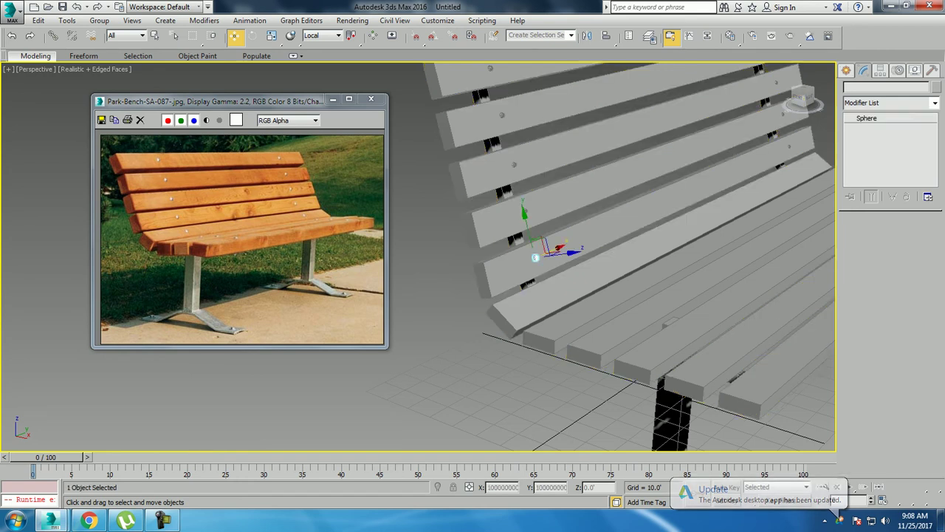
# Copy the two end bolts down toward the curved slat.
pyautogui.keyDown('ctrl'); pyautogui.click(540, 276); pyautogui.keyUp('ctrl')
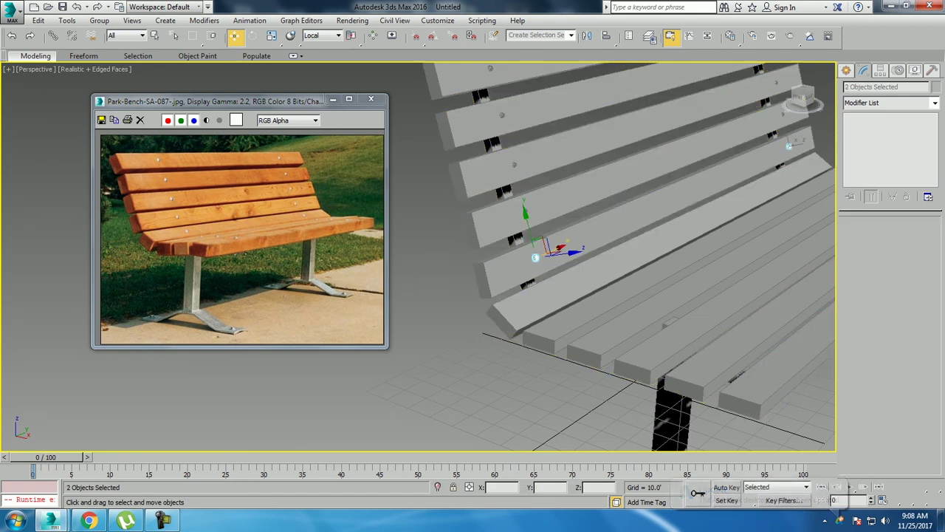
pyautogui.moveTo(540, 276); pyautogui.dragTo(546, 299)
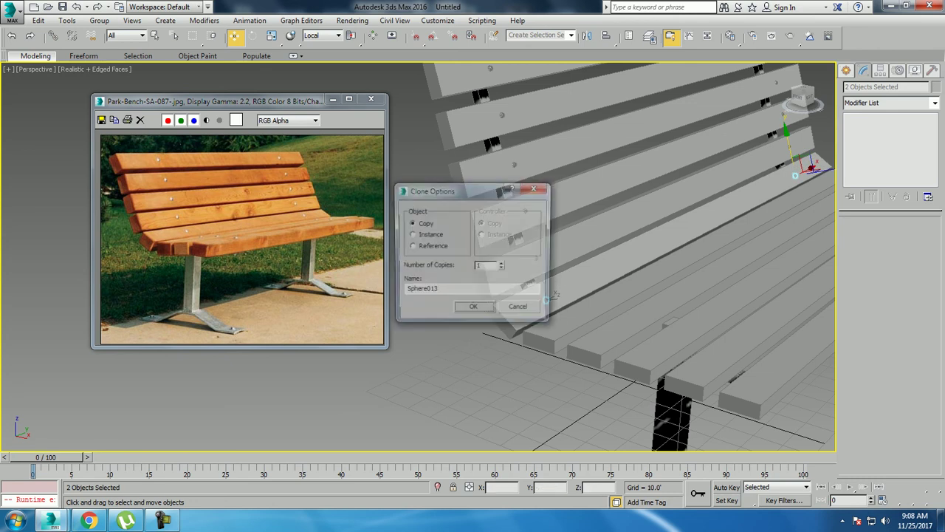
pyautogui.click(471, 308)
pyautogui.keyDown('alt'); pyautogui.moveTo(473, 310); pyautogui.dragTo(562, 310, button='middle'); pyautogui.keyUp('alt')
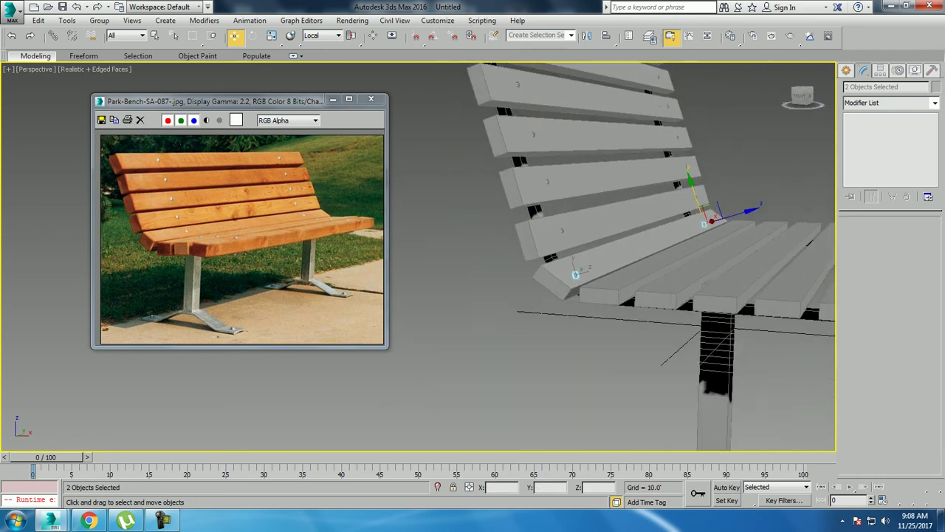
pyautogui.scroll(5, 716, 262)
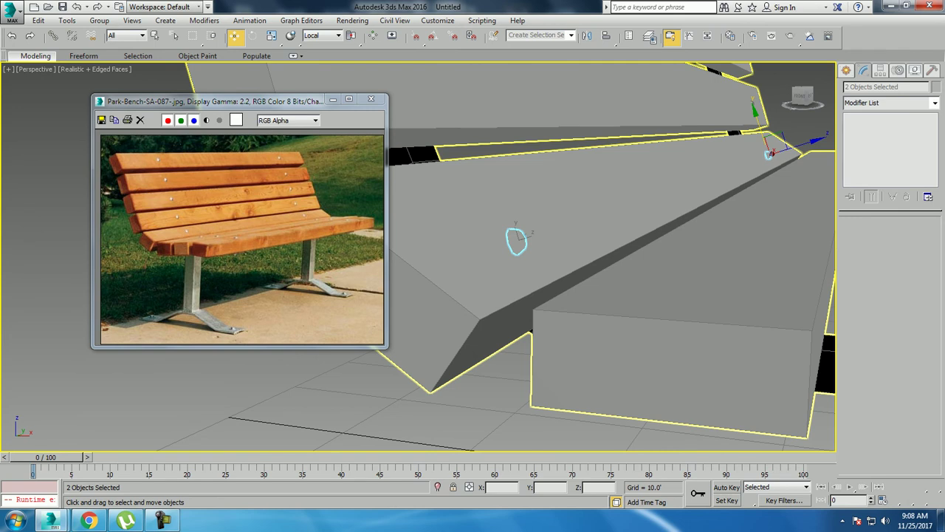
# Rotate the copied bolts to match the curved slat's angle.
pyautogui.press('e')
pyautogui.moveTo(768, 155); pyautogui.dragTo(768, 155)
pyautogui.press('w')
pyautogui.hotkey('alt', 'w')
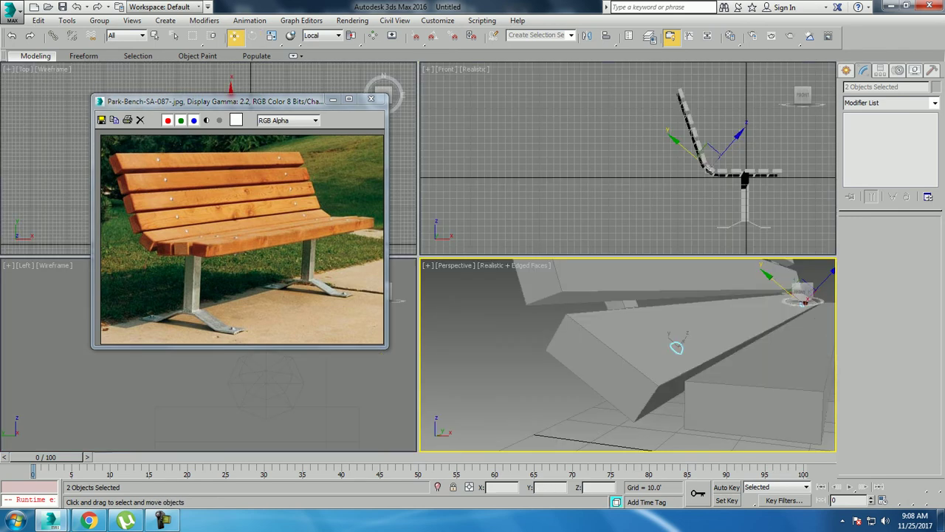
pyautogui.scroll(2, 738, 147)
pyautogui.hotkey('alt', 'w')
pyautogui.scroll(5, 649, 222)
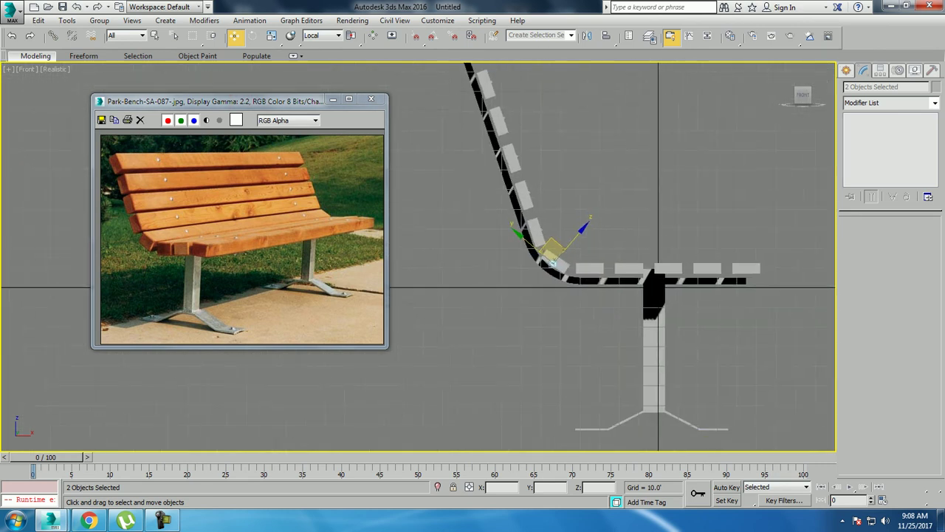
pyautogui.scroll(5, 650, 222)
# Push the tilted bolts flush onto the curved slat in the Front view.
pyautogui.moveTo(529, 293); pyautogui.dragTo(539, 279)
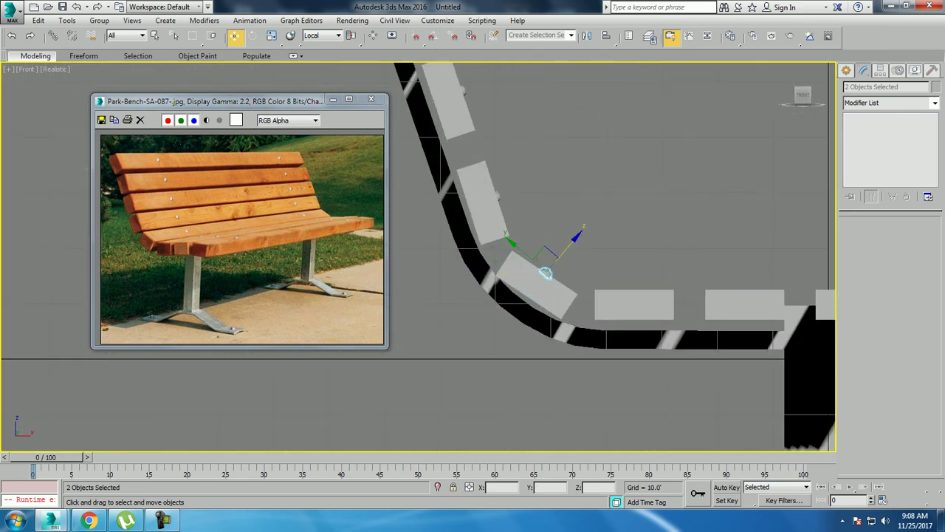
pyautogui.scroll(2, 545, 273)
pyautogui.press('e')
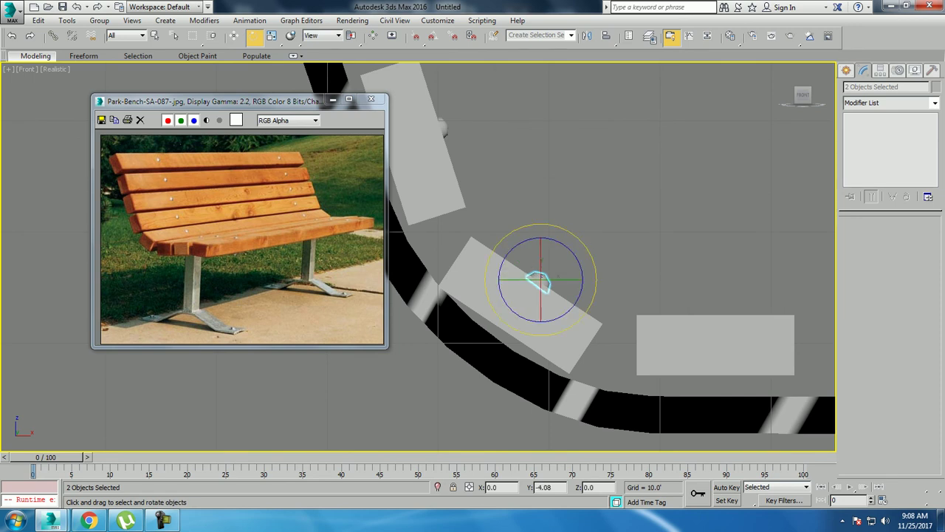
pyautogui.press('w')
pyautogui.hotkey('alt', 'w')
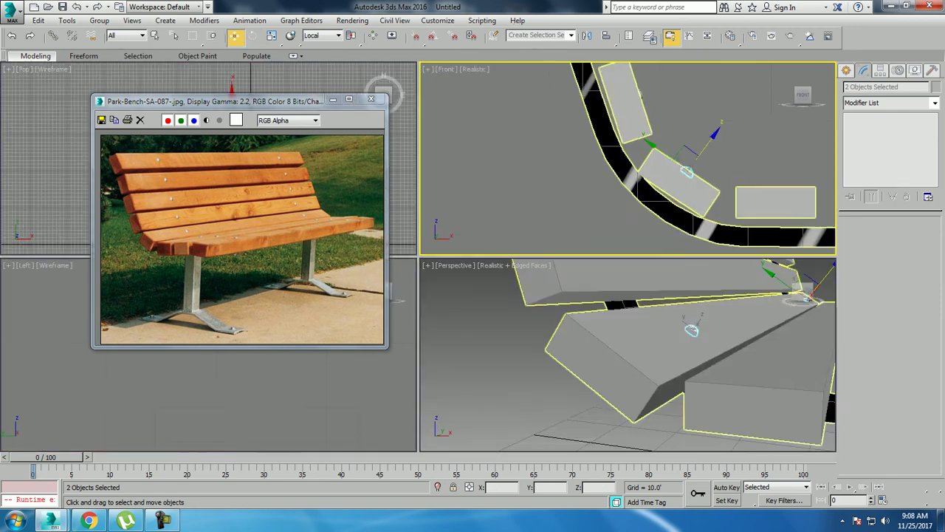
pyautogui.hotkey('alt', 'w')
pyautogui.scroll(-5, 568, 295)
pyautogui.scroll(4, 621, 321)
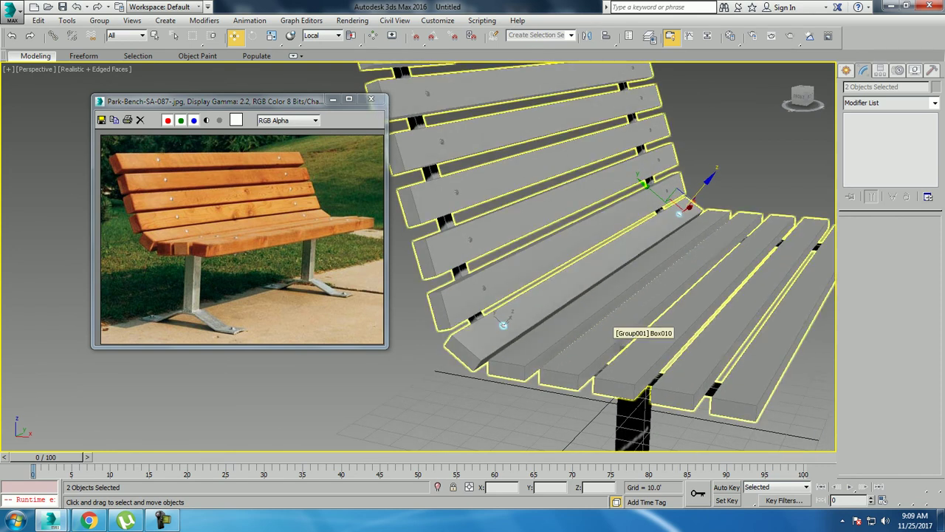
# Copy the bolt pair and set the reference coordinate system to View.
pyautogui.moveTo(503, 324); pyautogui.dragTo(529, 351)
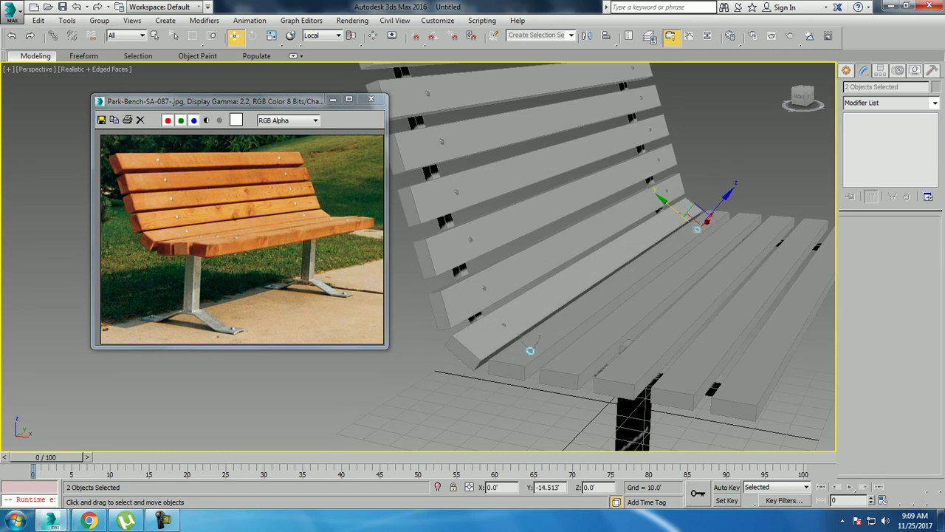
pyautogui.click(475, 309)
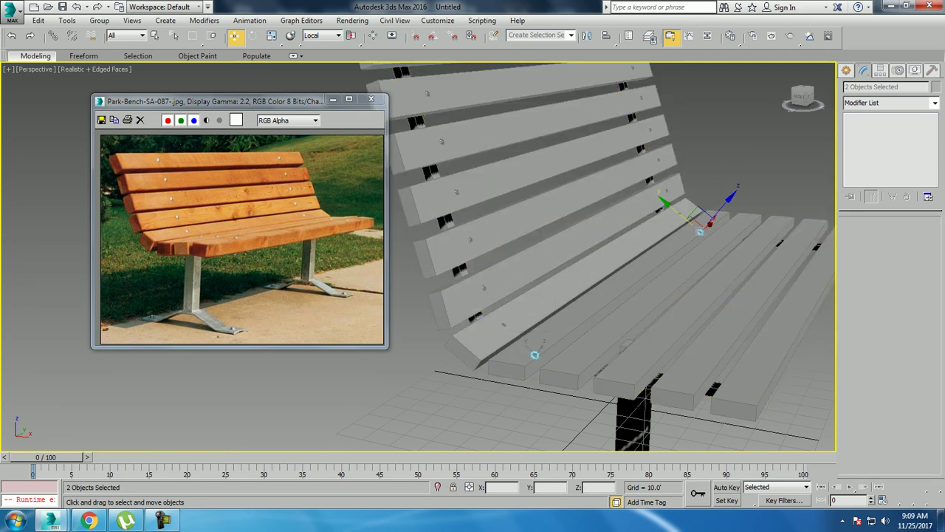
pyautogui.click(323, 35)
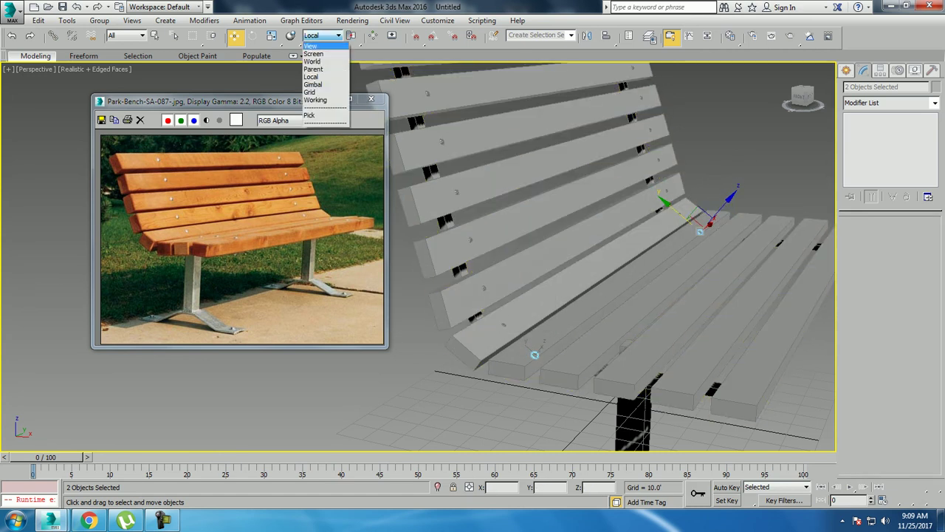
pyautogui.click(310, 46)
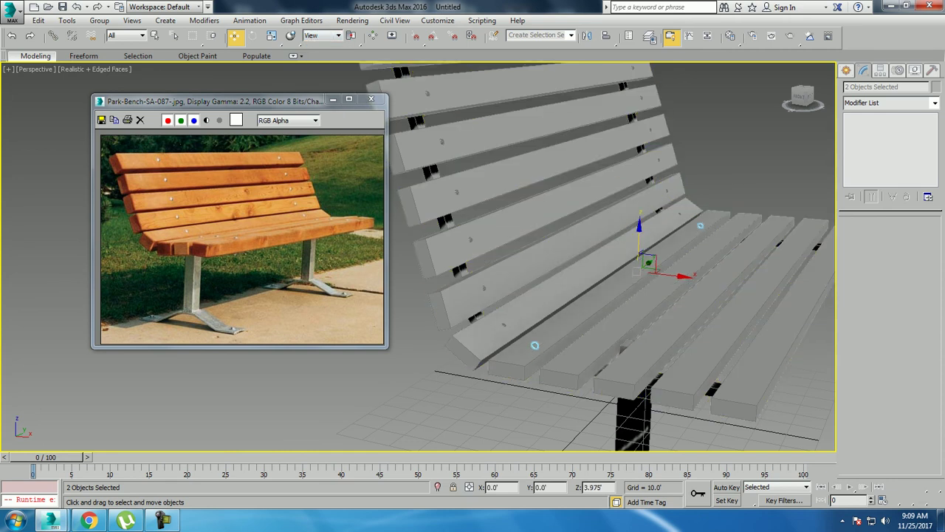
# Position the bolt head on top of the first seat slat in the Front view.
pyautogui.hotkey('alt', 'w')
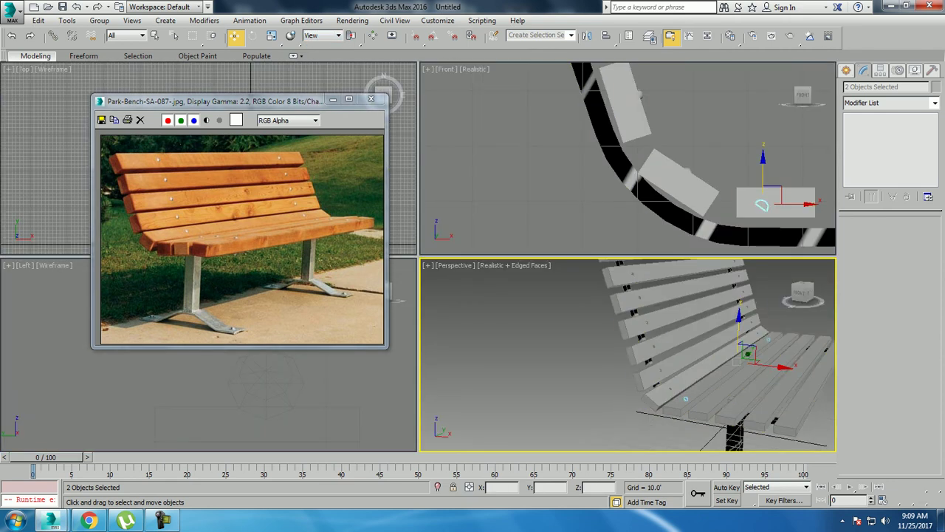
pyautogui.rightClick(517, 185)
pyautogui.hotkey('alt', 'w')
pyautogui.press('e')
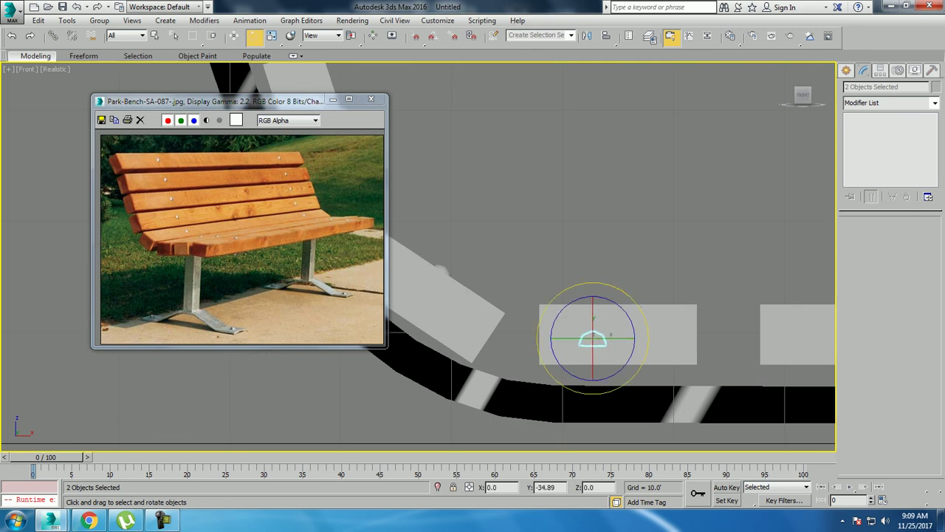
pyautogui.press('w')
pyautogui.moveTo(593, 306); pyautogui.dragTo(592, 271)
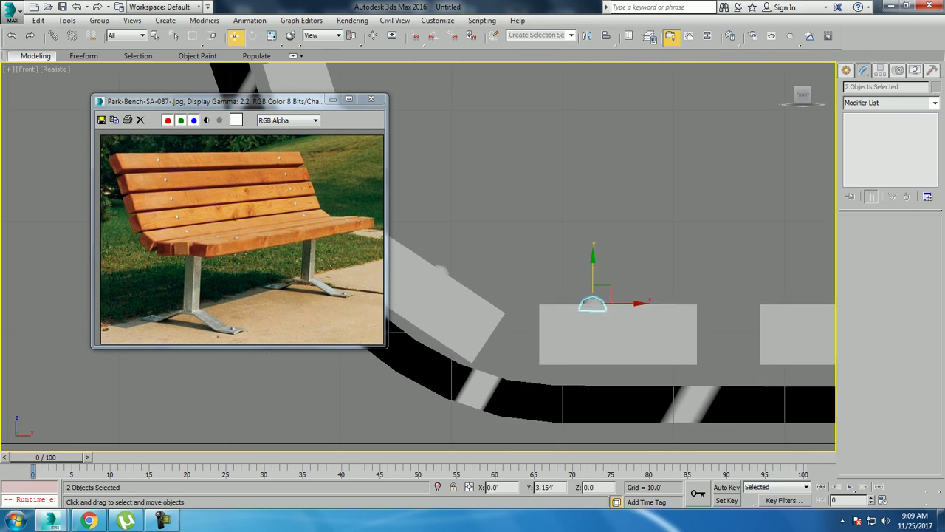
pyautogui.moveTo(593, 304); pyautogui.dragTo(616, 303)
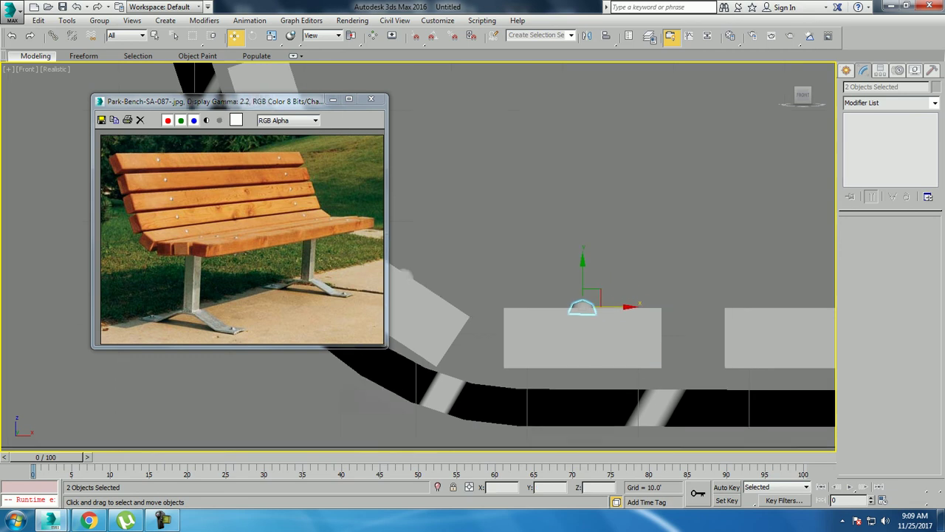
pyautogui.scroll(-3, 459, 318)
pyautogui.moveTo(546, 314); pyautogui.dragTo(625, 314)
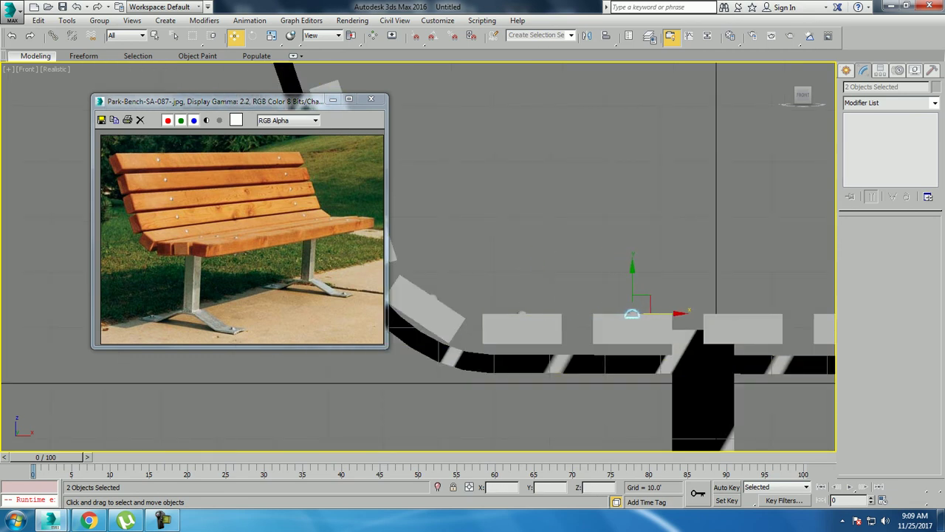
# Make four copies of the bolt head spaced along the seat.
pyautogui.hotkey('ctrl', 'v')
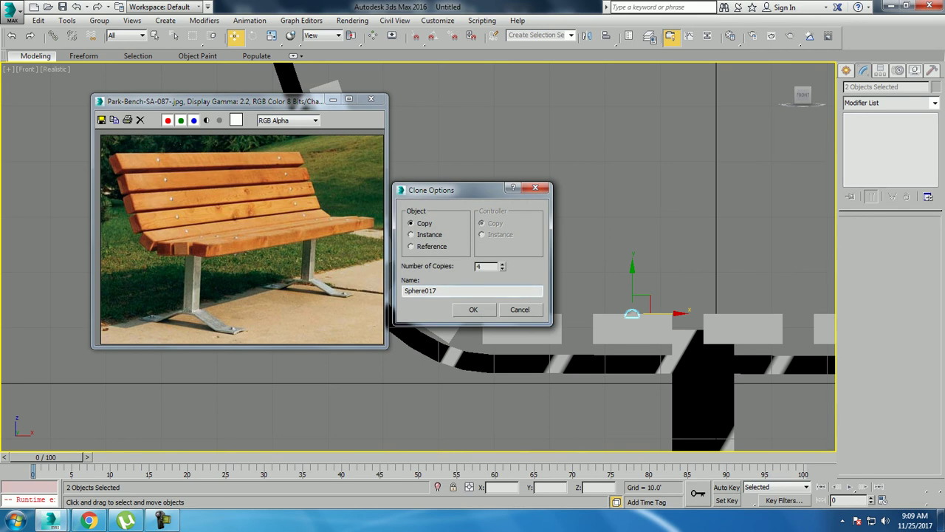
pyautogui.press('Return')
pyautogui.scroll(-3, 628, 325)
pyautogui.scroll(-3, 627, 325)
pyautogui.hotkey('alt', 'w')
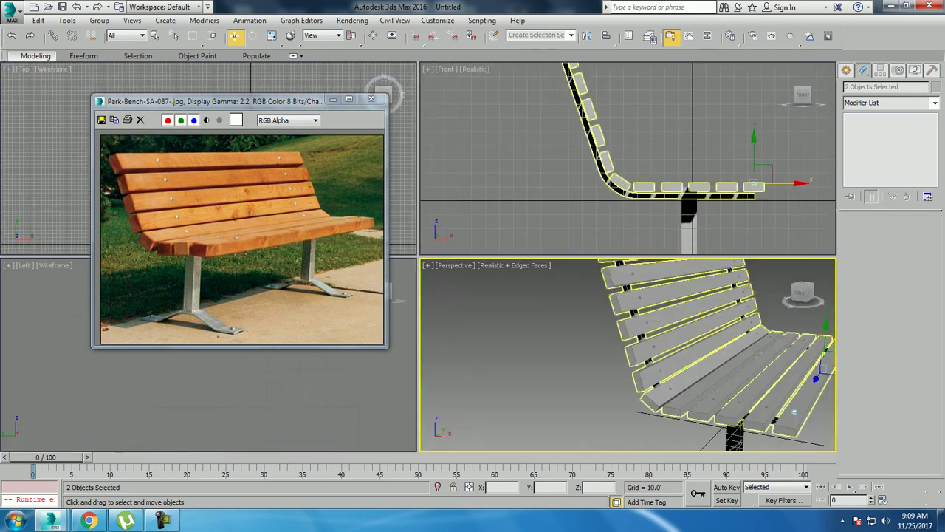
pyautogui.hotkey('alt', 'w')
pyautogui.scroll(-5, 627, 325)
# Clone leg Box014 to the bench's other end as Box015, then select the whole bench.
pyautogui.click(443, 384)
pyautogui.keyDown('alt'); pyautogui.moveTo(627, 324); pyautogui.dragTo(576, 325, button='middle'); pyautogui.keyUp('alt')
pyautogui.scroll(5, 576, 251)
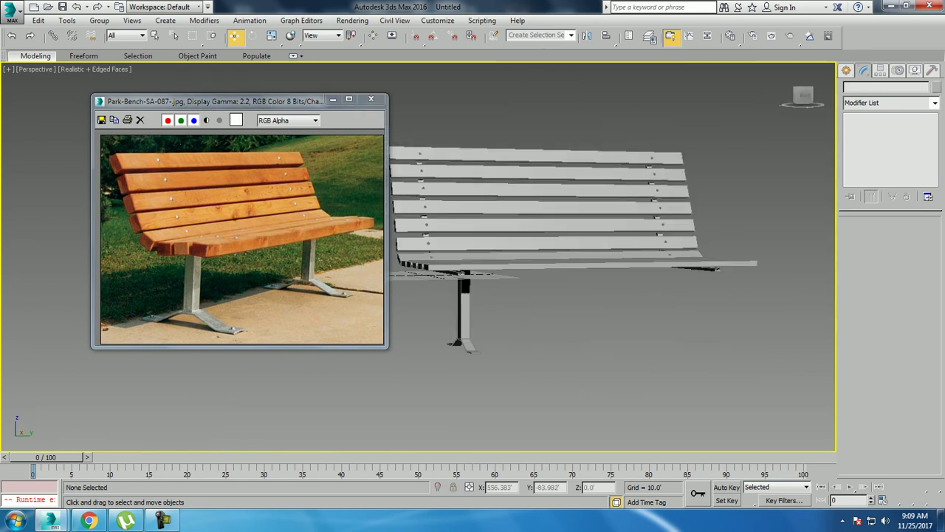
pyautogui.click(464, 310)
pyautogui.keyDown('shift'); pyautogui.moveTo(502, 340); pyautogui.dragTo(720, 334); pyautogui.keyUp('shift')
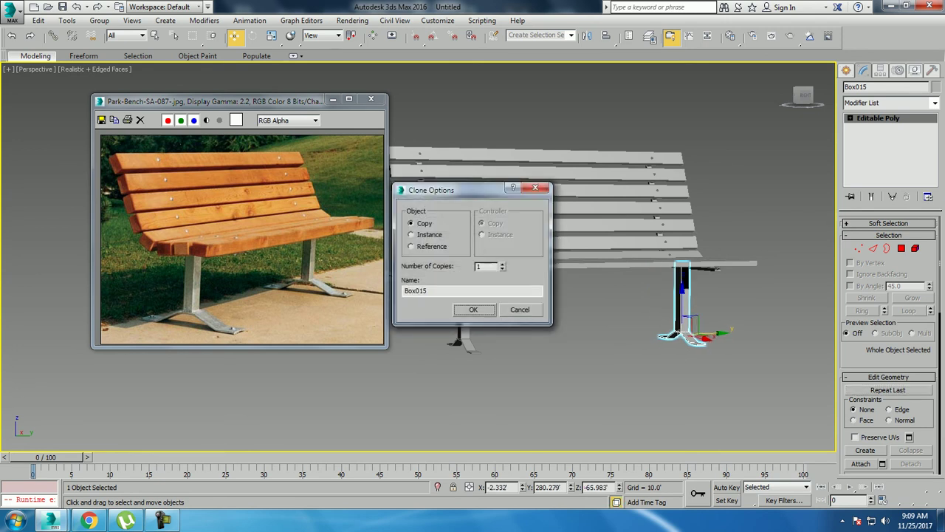
pyautogui.press('Return')
pyautogui.scroll(-1, 590, 276)
pyautogui.scroll(-4, 589, 275)
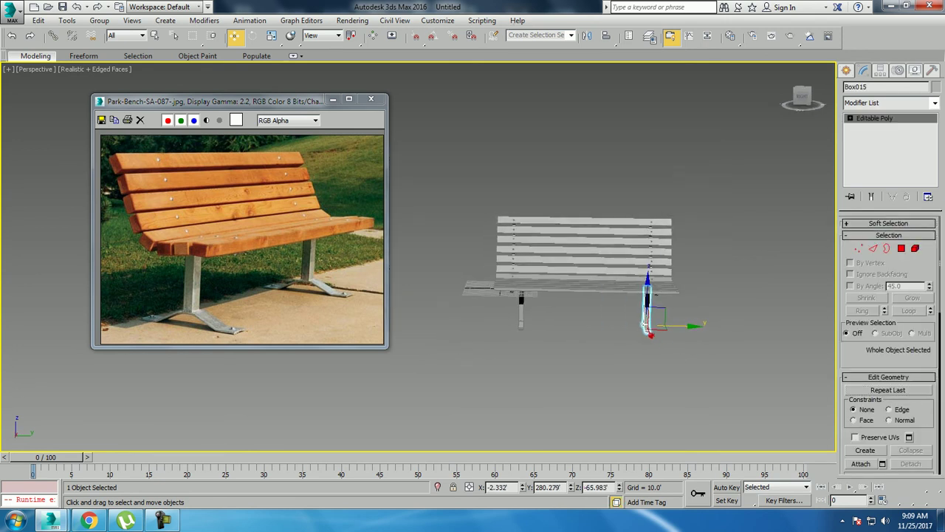
pyautogui.moveTo(456, 144); pyautogui.dragTo(803, 424)
pyautogui.keyDown('alt'); pyautogui.moveTo(803, 424); pyautogui.dragTo(738, 414, button='middle'); pyautogui.keyUp('alt')
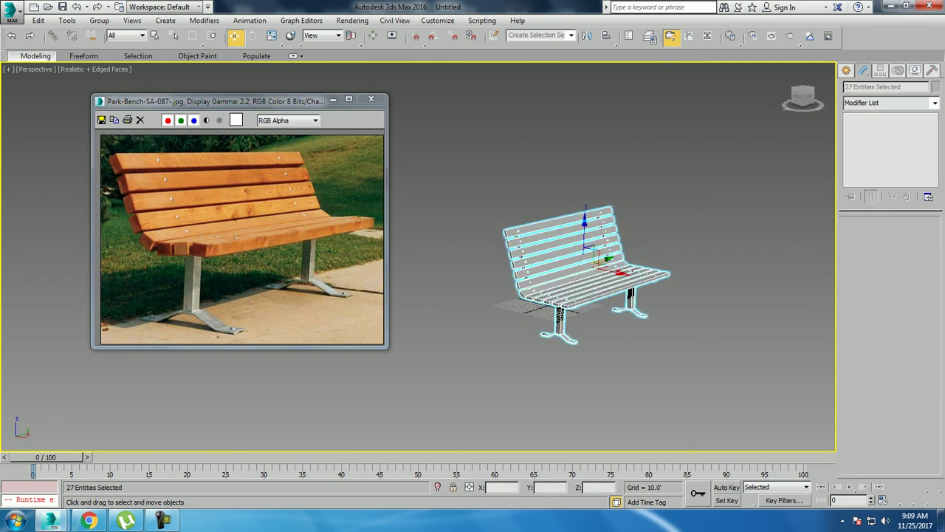
# Raise the bench and draw a large ground plane beneath it.
pyautogui.scroll(3, 595, 257)
pyautogui.moveTo(575, 222); pyautogui.dragTo(577, 151)
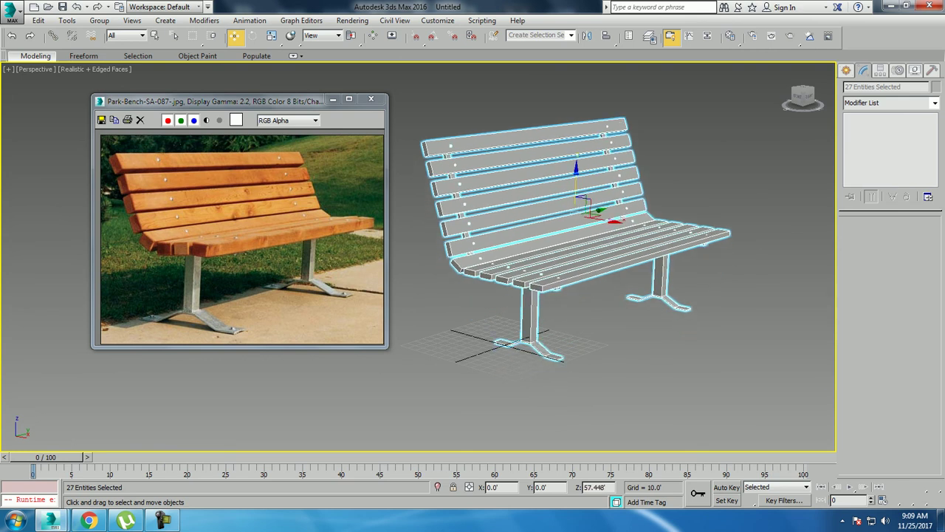
pyautogui.click(846, 71)
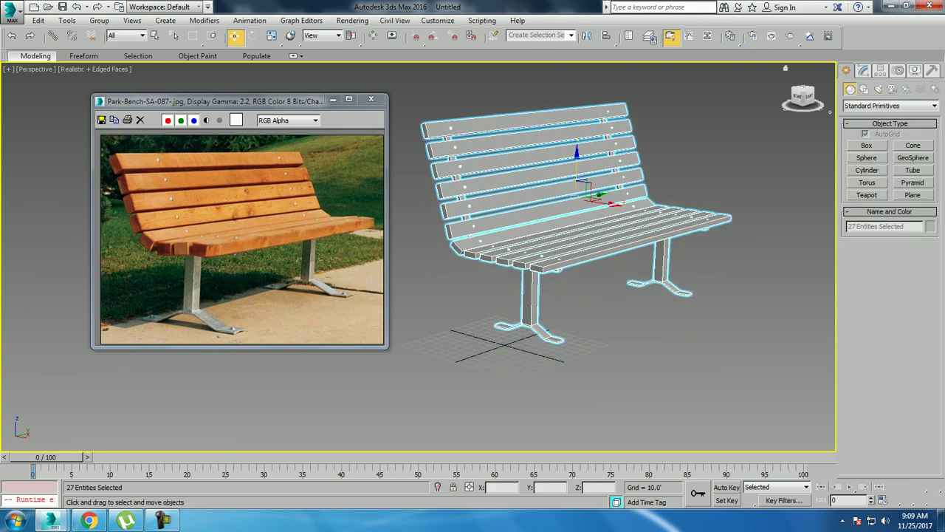
pyautogui.click(913, 195)
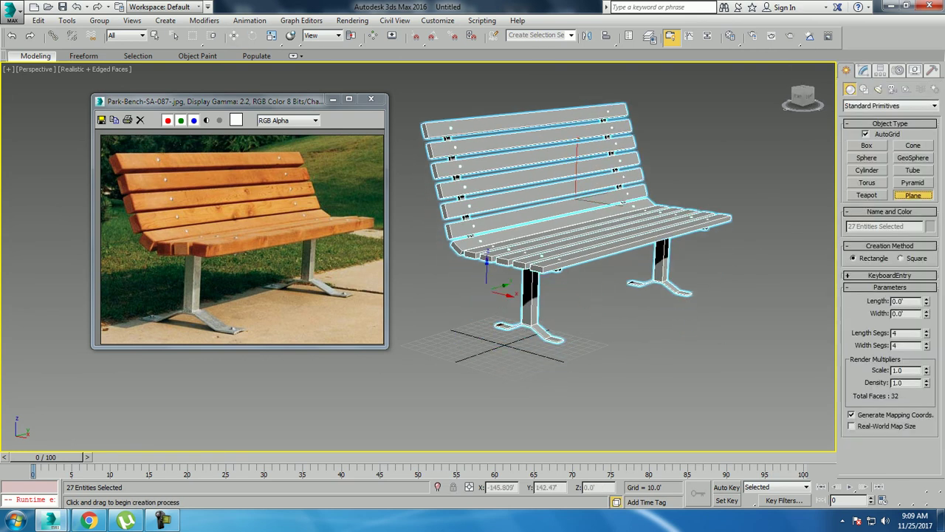
pyautogui.moveTo(190, 373); pyautogui.dragTo(835, 369)
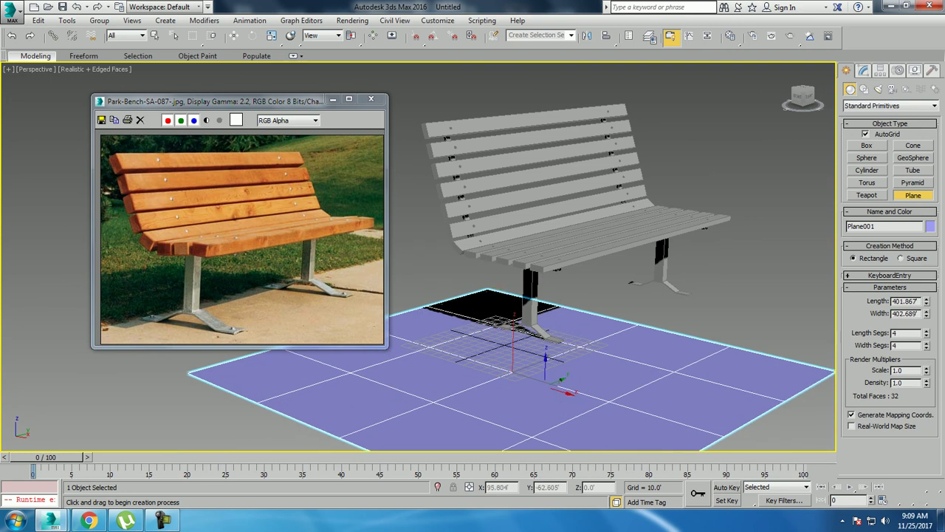
# Scale the ground plane up to roughly 402' square and select the bench and legs.
pyautogui.press('w')
pyautogui.press('r')
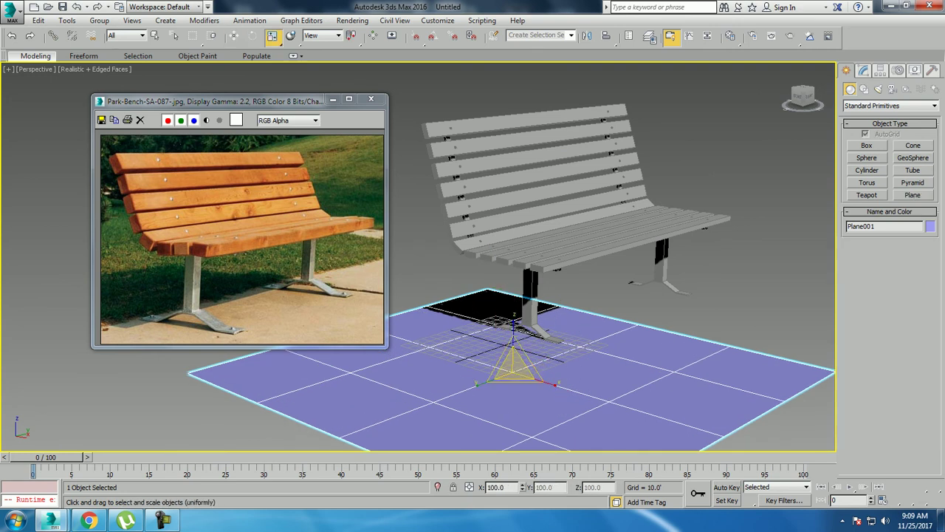
pyautogui.moveTo(513, 365); pyautogui.dragTo(517, 255)
pyautogui.click(576, 185)
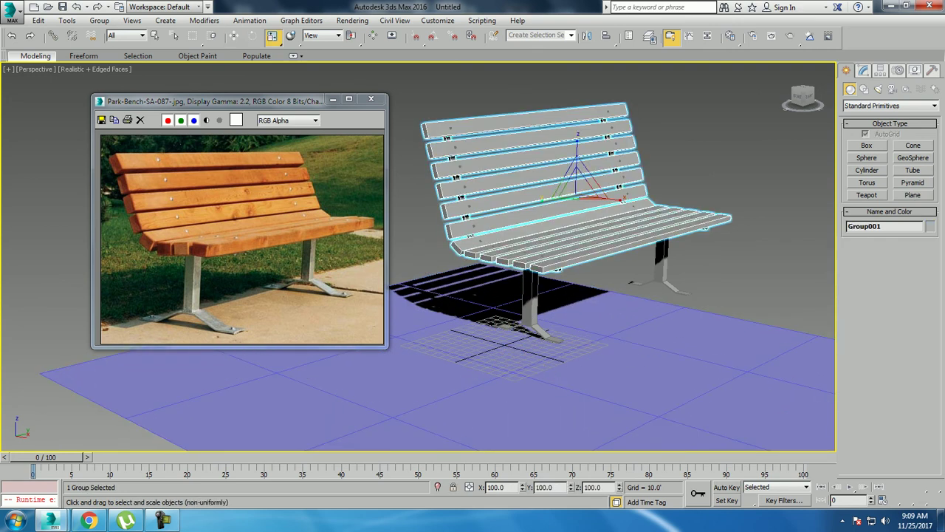
pyautogui.keyDown('ctrl'); pyautogui.click(532, 295); pyautogui.keyUp('ctrl')
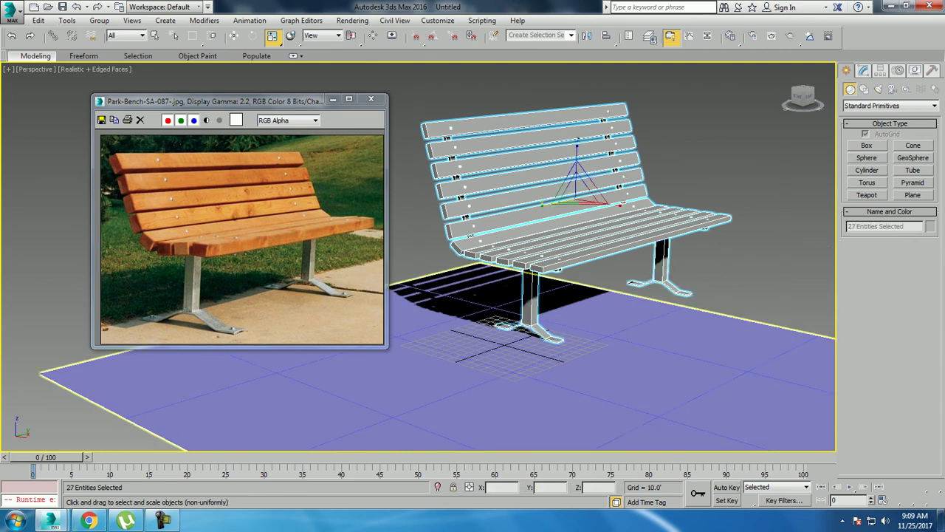
# Group the selected bench parts as Group002 and lower it slightly onto the ground plane.
pyautogui.click(99, 20)
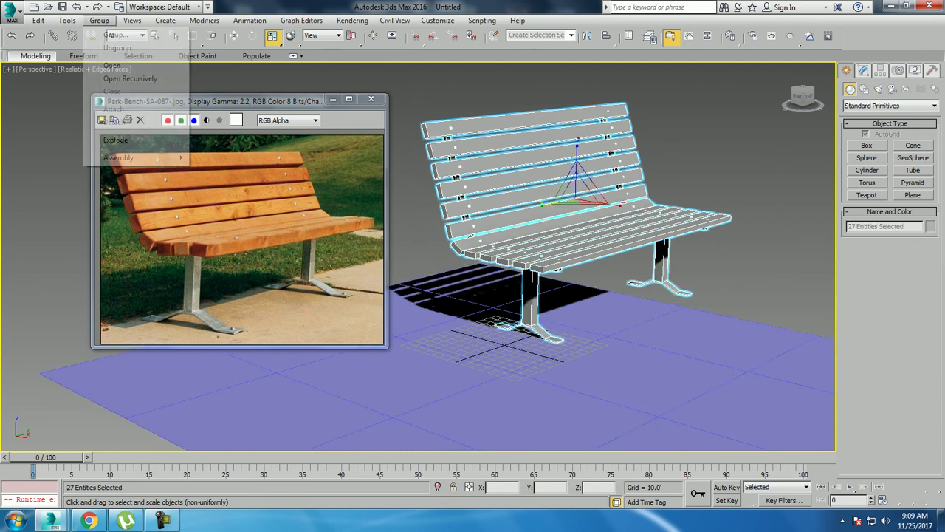
pyautogui.click(110, 33)
pyautogui.press('Return')
pyautogui.press('w')
pyautogui.keyDown('alt'); pyautogui.moveTo(147, 428); pyautogui.dragTo(44, 421, button='middle'); pyautogui.keyUp('alt')
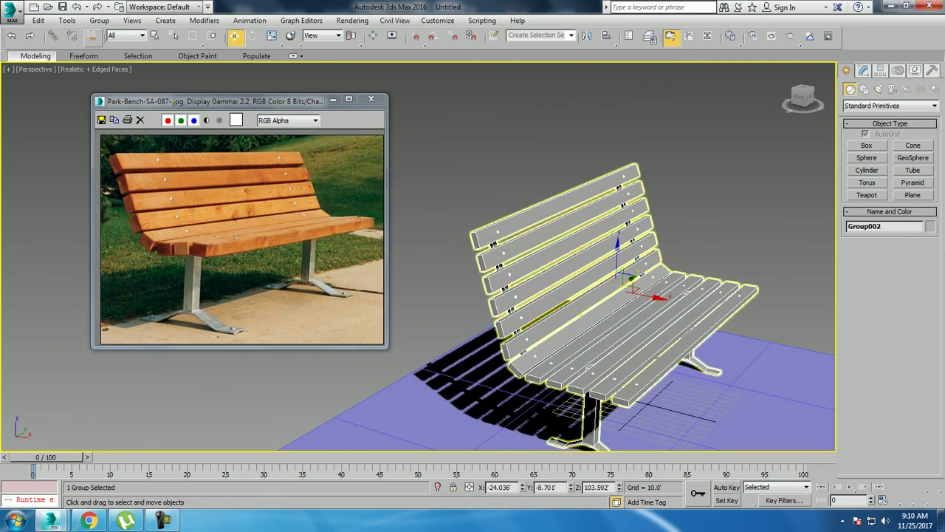
pyautogui.moveTo(615, 243); pyautogui.dragTo(615, 245)
# Reselect Group002 and zoom the view to frame the bench.
pyautogui.click(739, 148)
pyautogui.click(785, 87)
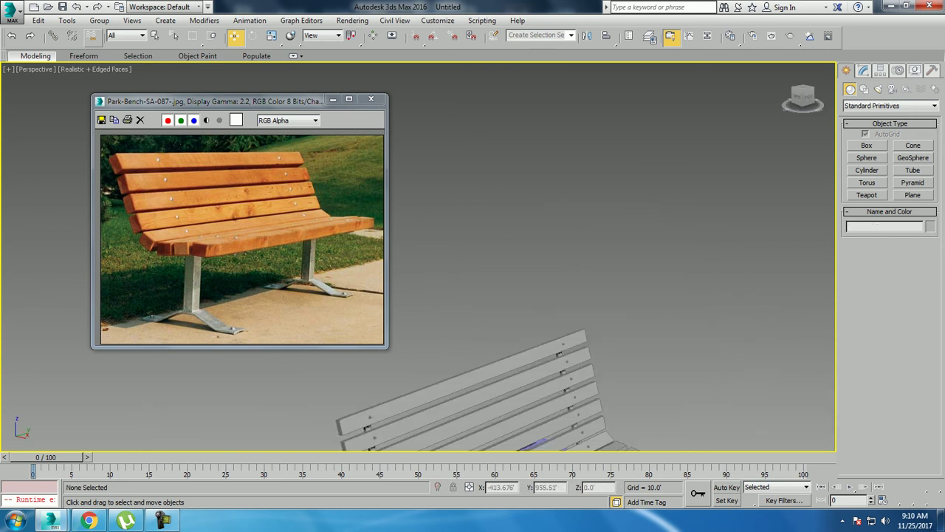
pyautogui.click(620, 303)
pyautogui.press('z')
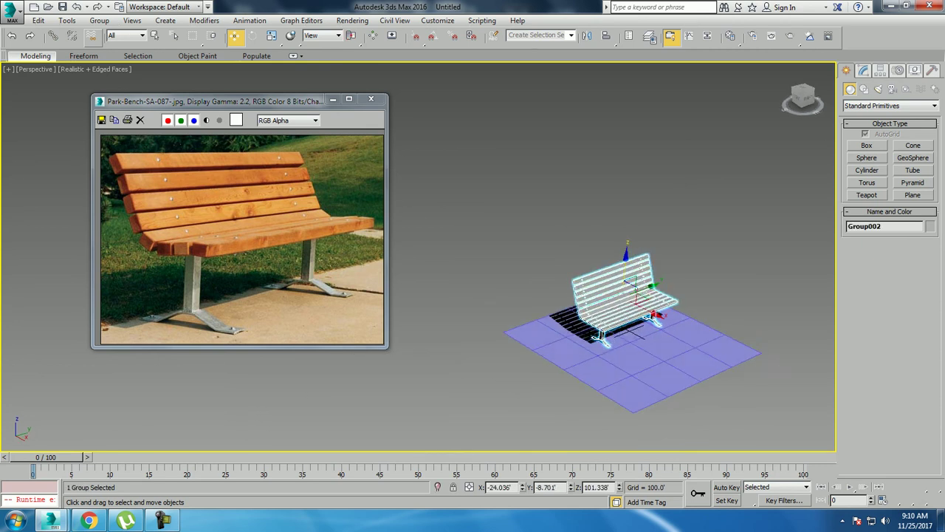
pyautogui.scroll(-5, 517, 295)
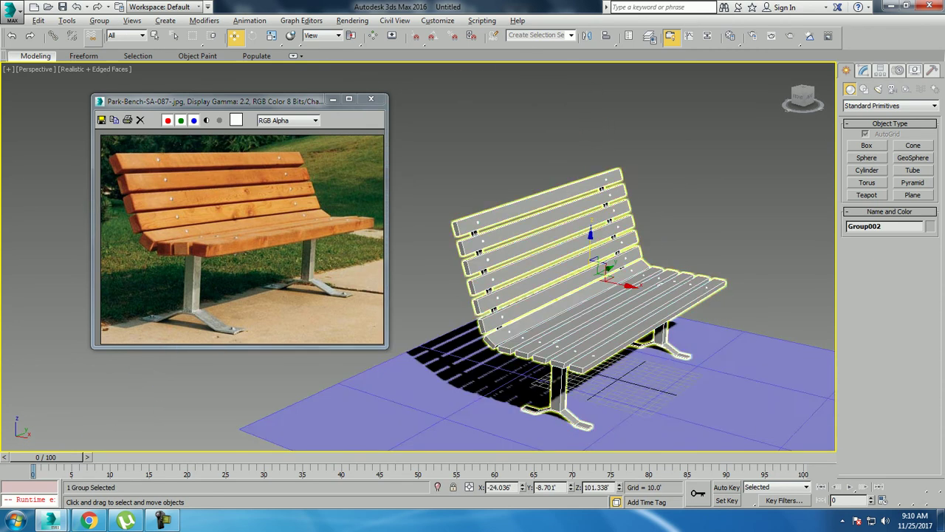